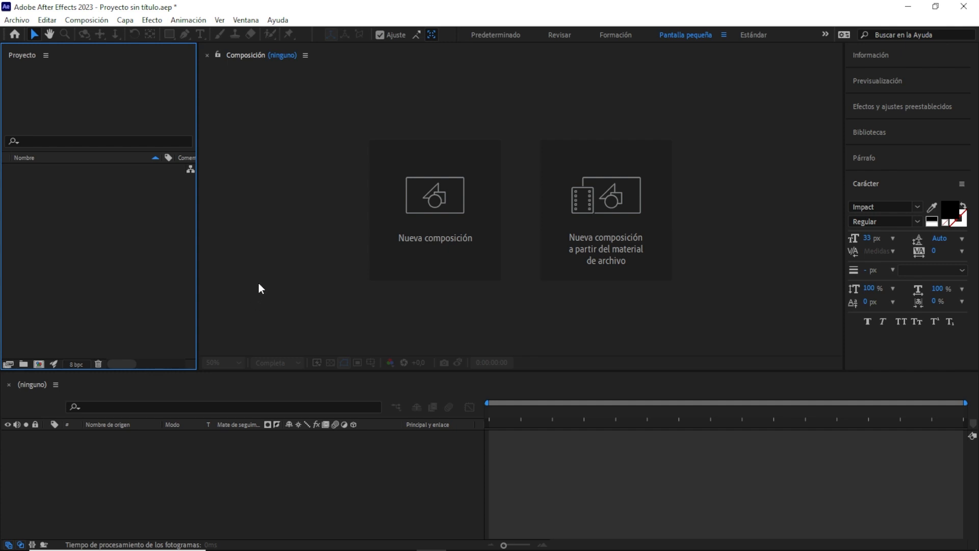
Step: Create a new composition with the HD 1920x1080 25 fps preset
{"action": "left_click", "coordinate": [417, 204]}
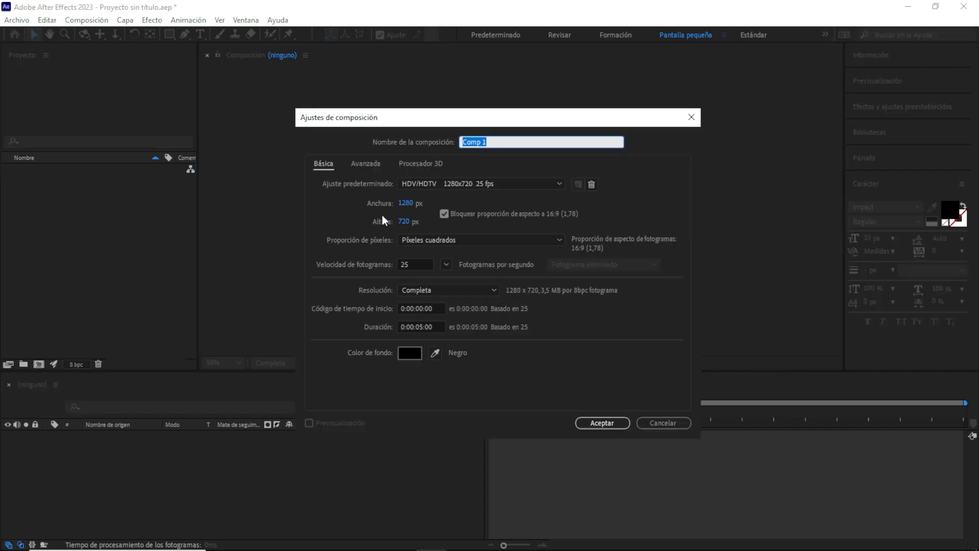
{"action": "left_click", "coordinate": [415, 188]}
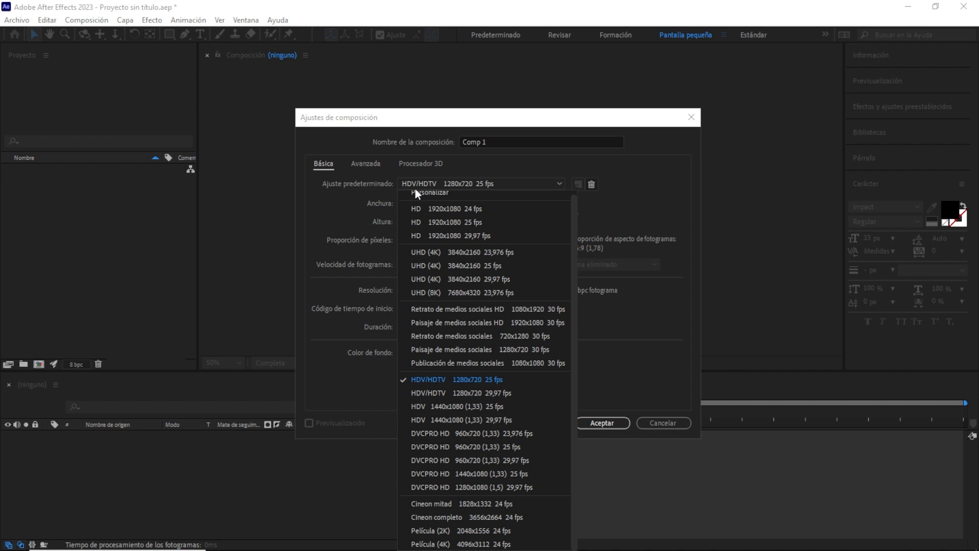
{"action": "left_click", "coordinate": [435, 223]}
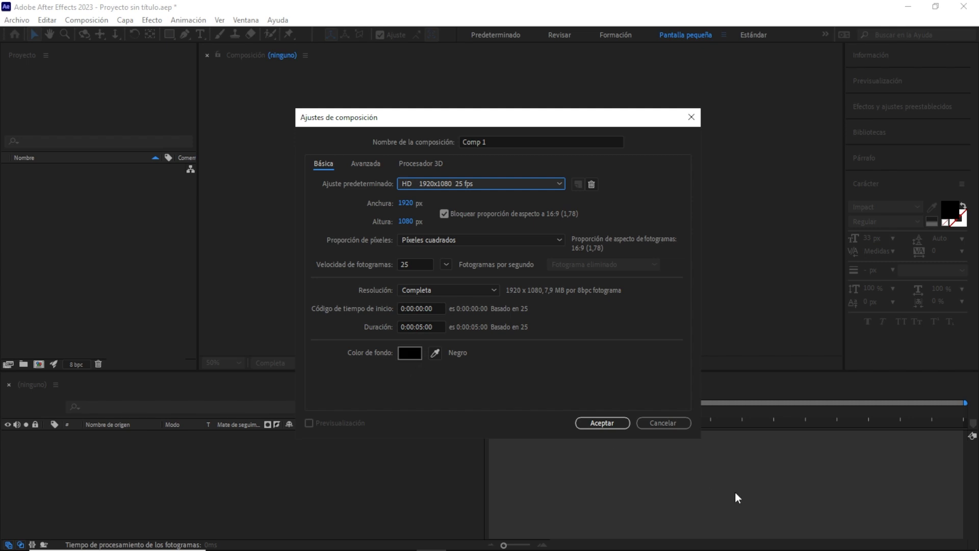
{"action": "left_click", "coordinate": [607, 423]}
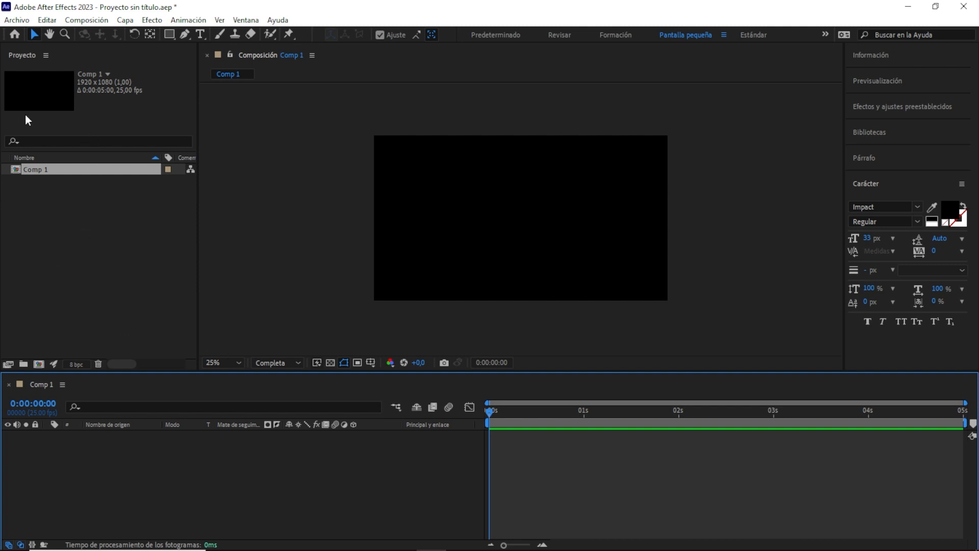
Step: Import the unnamed image from the Imágenes folder into the project as footage
{"action": "left_click", "coordinate": [22, 27]}
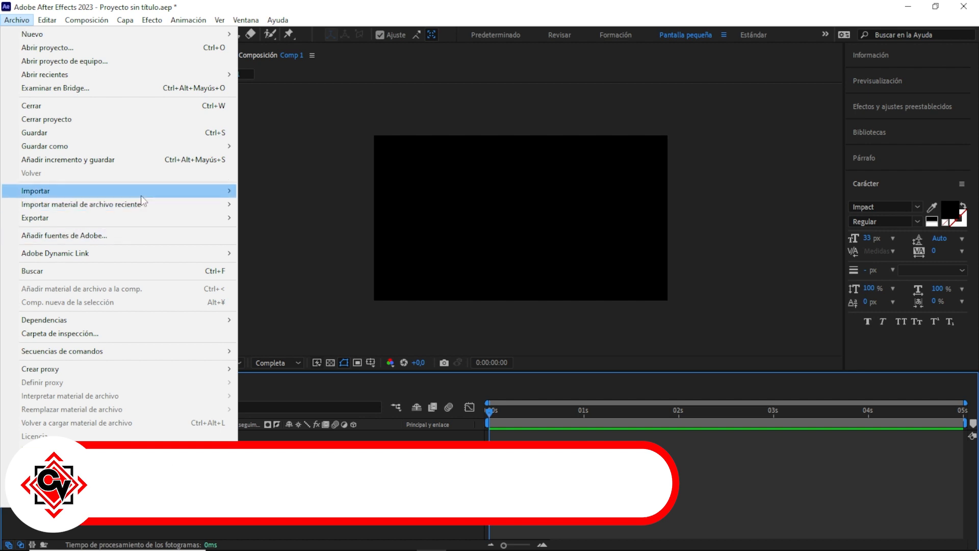
{"action": "mouse_move", "coordinate": [140, 195]}
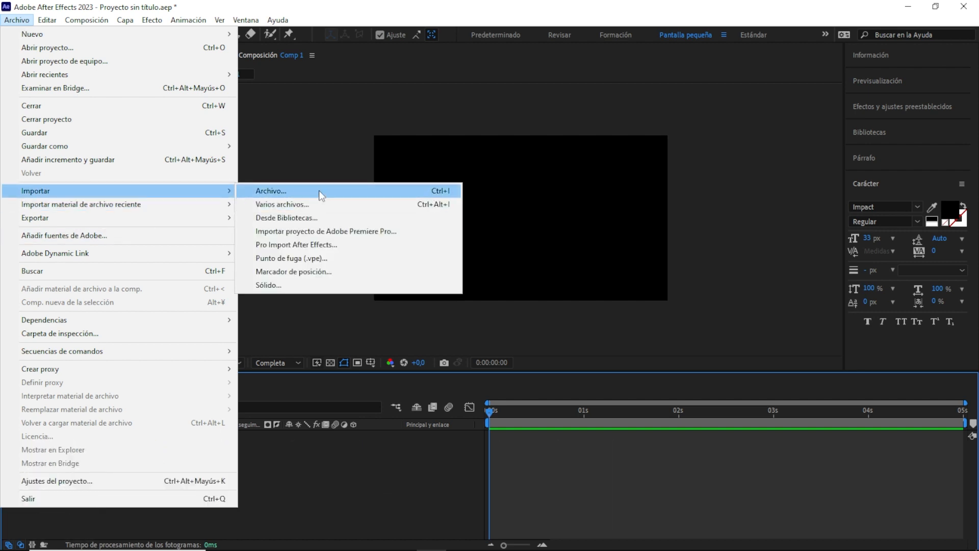
{"action": "left_click", "coordinate": [338, 146]}
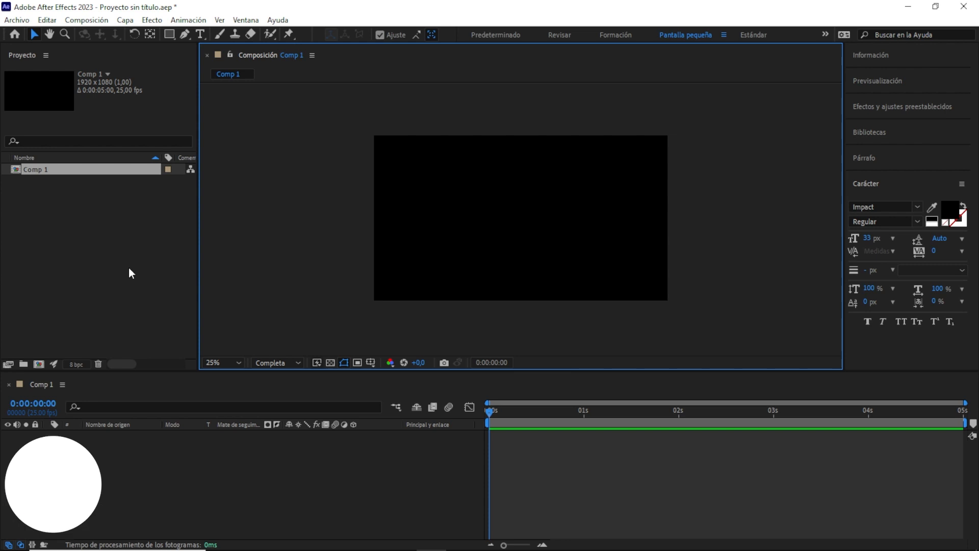
{"action": "left_click", "coordinate": [106, 236]}
{"action": "key", "text": "ctrl+i"}
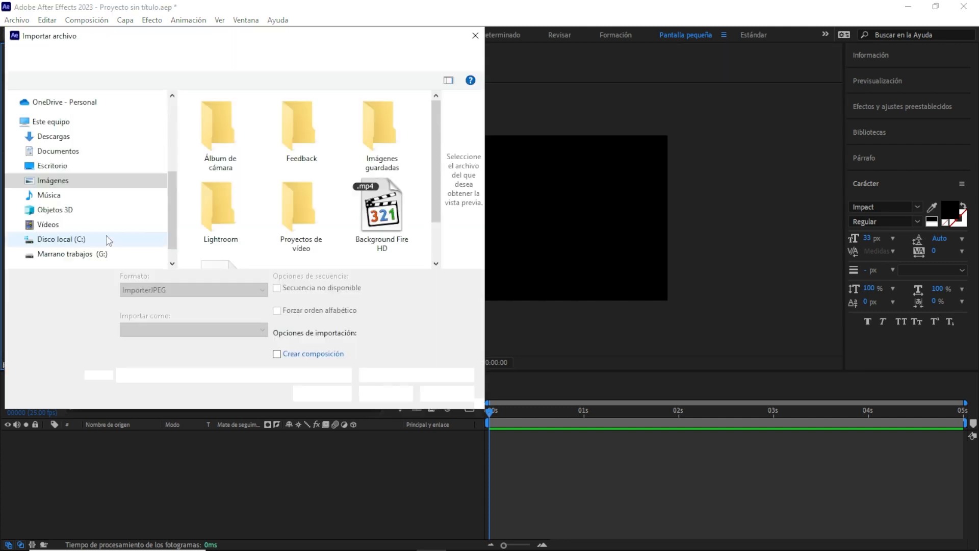
{"action": "scroll", "coordinate": [255, 214], "scroll_direction": "down", "scroll_amount": 1}
{"action": "left_click", "coordinate": [232, 248]}
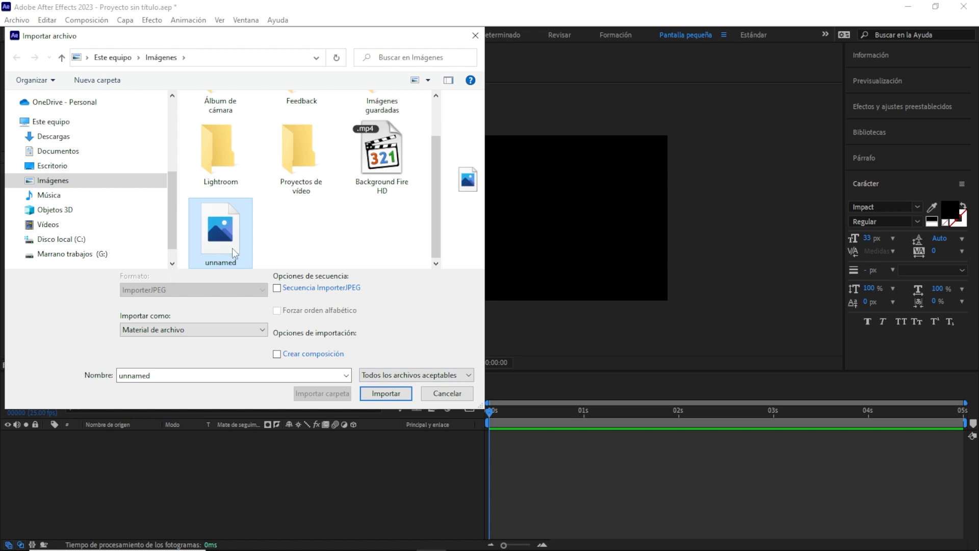
{"action": "left_click", "coordinate": [400, 395]}
Step: Place unnamed.jpg in Comp 1 and enlarge it until it covers the whole frame
{"action": "left_click_drag", "start_coordinate": [53, 178], "coordinate": [598, 319]}
{"action": "left_click_drag", "start_coordinate": [514, 247], "coordinate": [580, 270]}
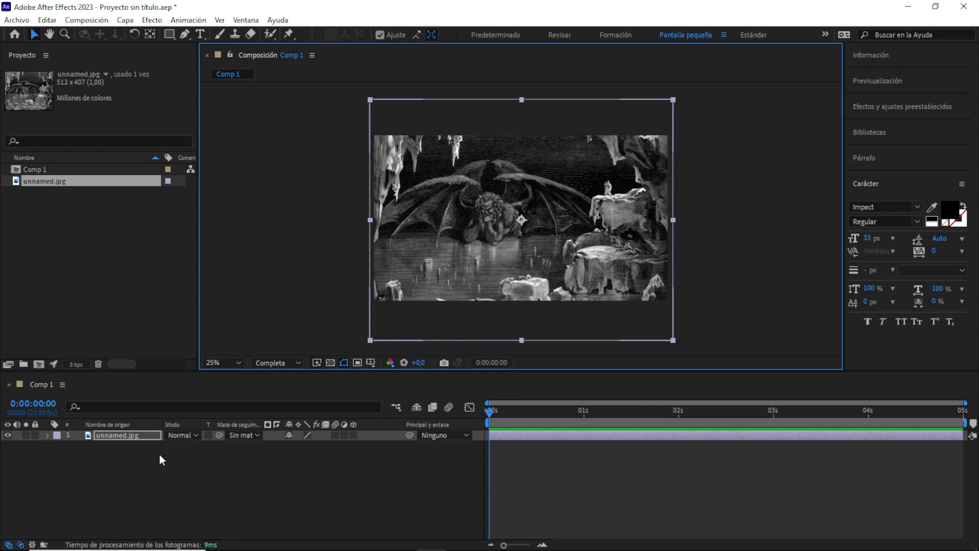
{"action": "right_click", "coordinate": [140, 435]}
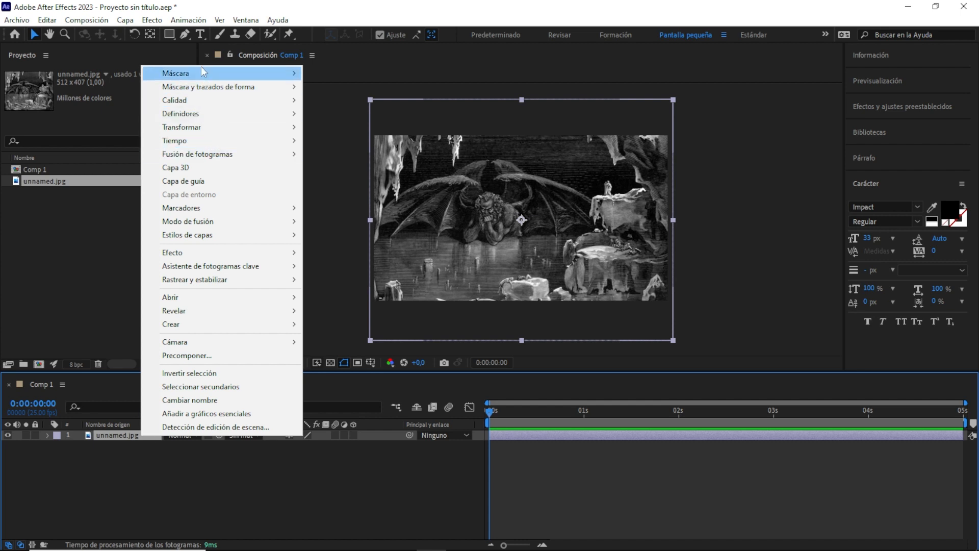
{"action": "mouse_move", "coordinate": [201, 75]}
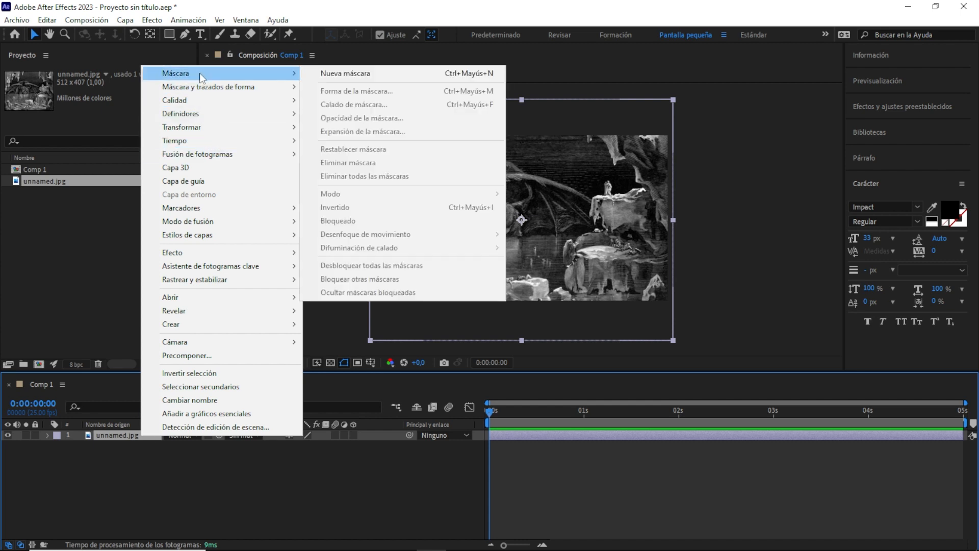
{"action": "left_click", "coordinate": [337, 74]}
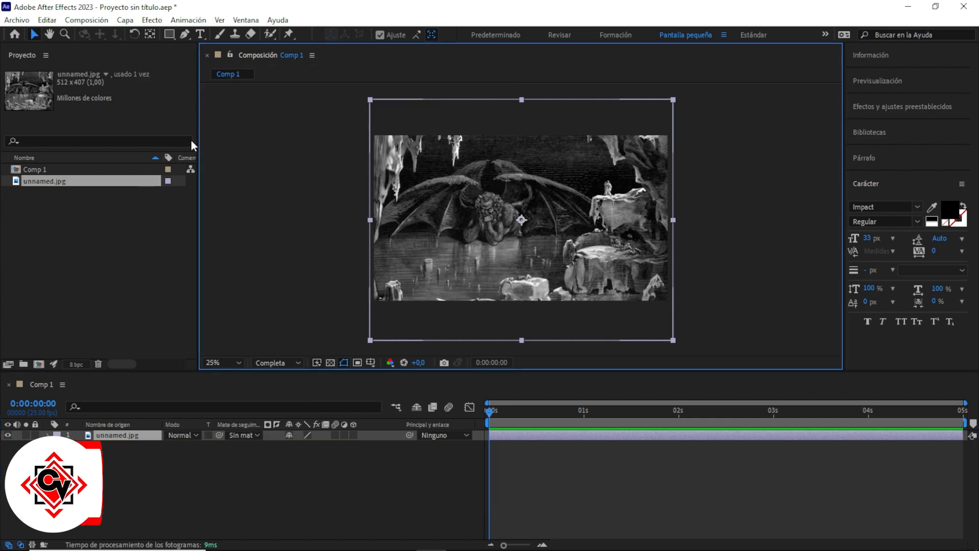
Step: Draw a large elliptical mask on the unnamed.jpg layer and move it over the winged figure
{"action": "left_click", "coordinate": [171, 36]}
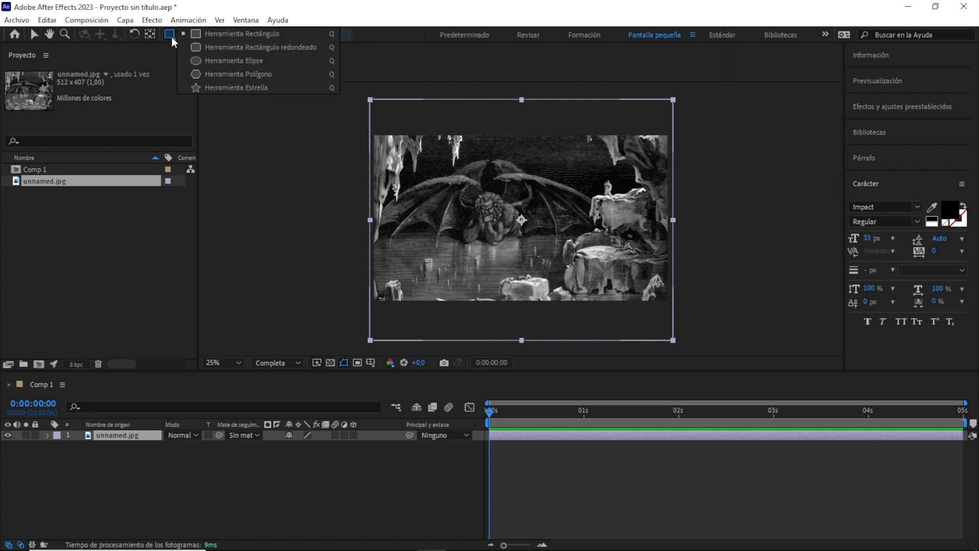
{"action": "left_click", "coordinate": [233, 60]}
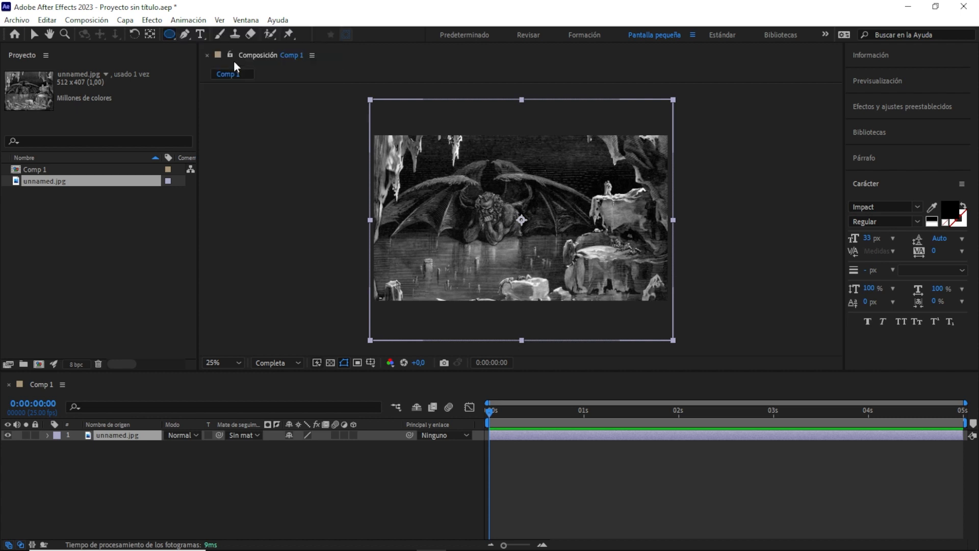
{"action": "left_click", "coordinate": [129, 435]}
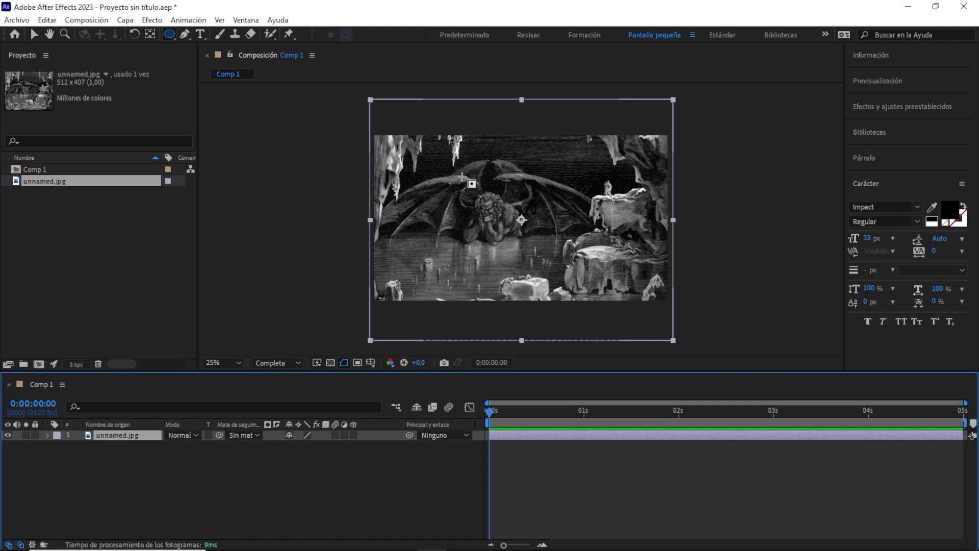
{"action": "left_click_drag", "start_coordinate": [460, 171], "coordinate": [618, 281]}
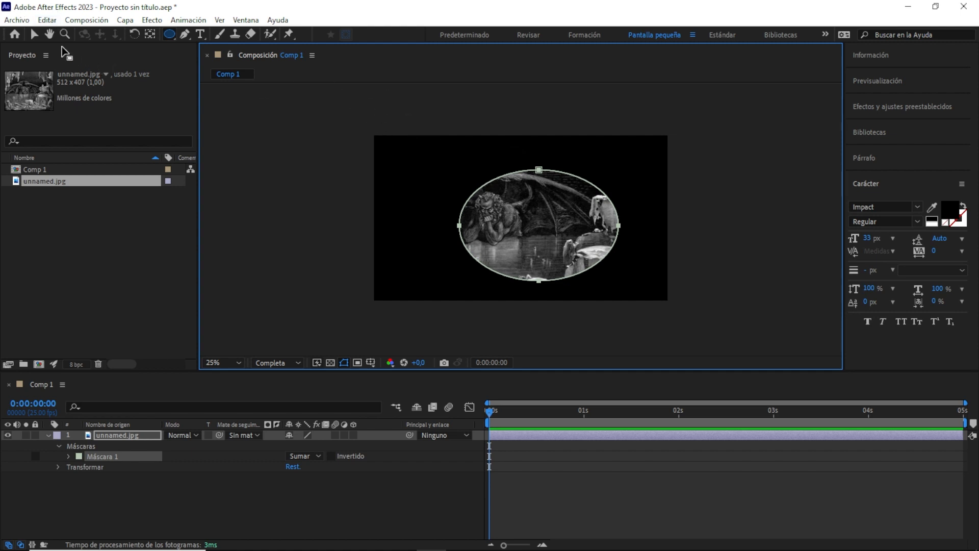
{"action": "left_click", "coordinate": [34, 35]}
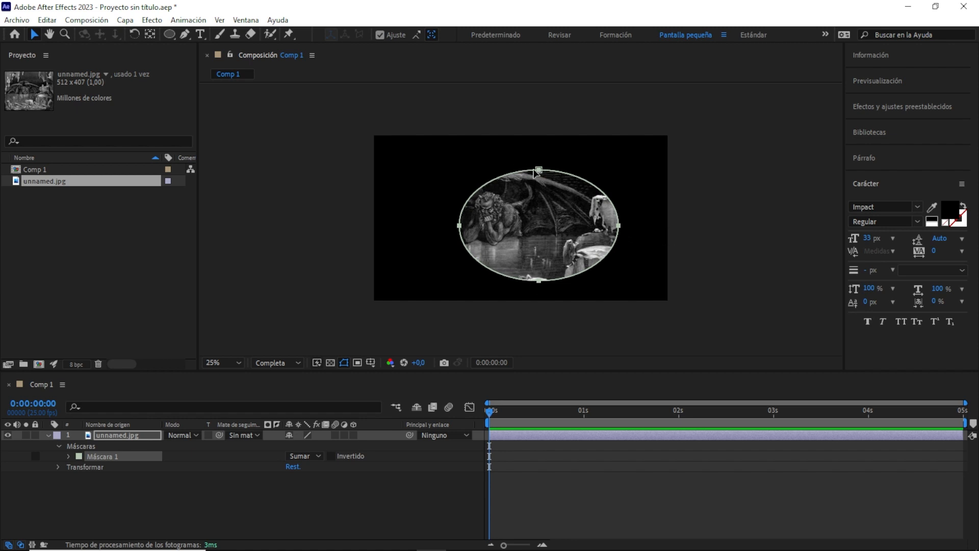
{"action": "left_click_drag", "start_coordinate": [534, 173], "coordinate": [513, 166]}
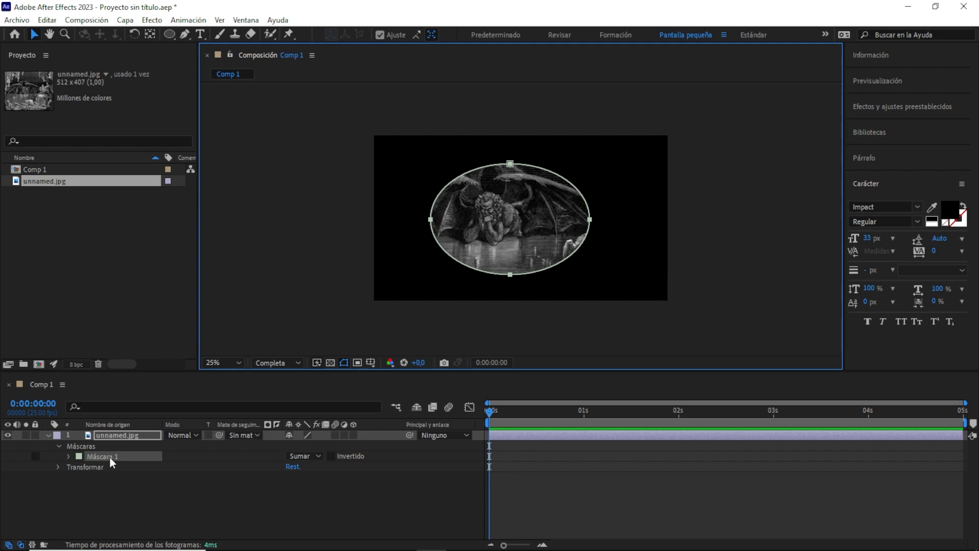
Step: Keyframe the mask path so the ellipse travels from beyond the frame's left edge at 0:00:00:00 to beyond its right edge at 0:00:00:13
{"action": "left_click", "coordinate": [69, 456]}
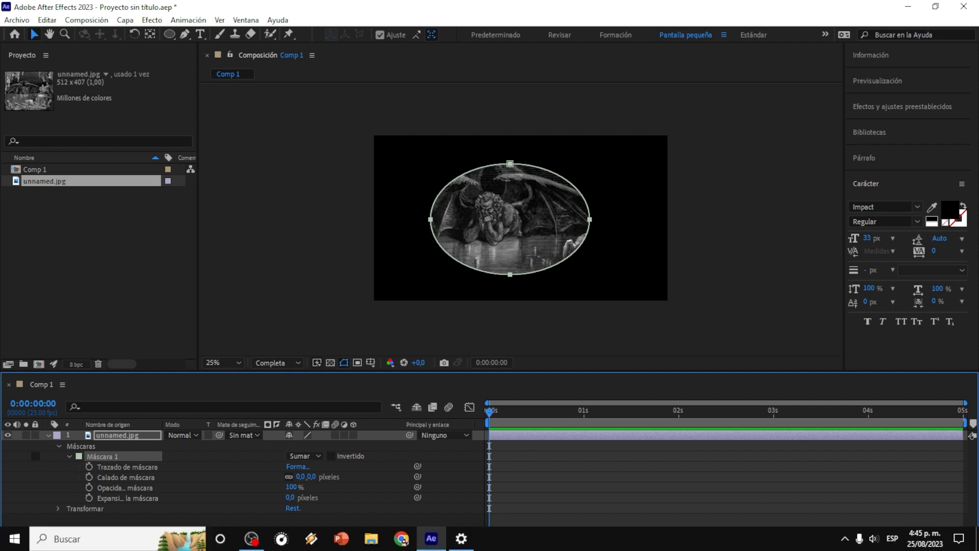
{"action": "left_click", "coordinate": [89, 466]}
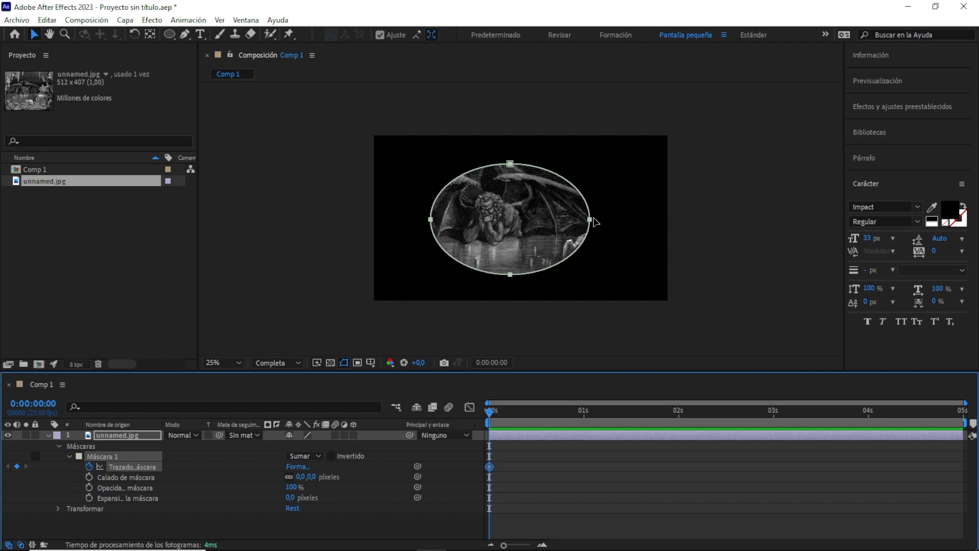
{"action": "left_click_drag", "start_coordinate": [589, 223], "coordinate": [367, 225]}
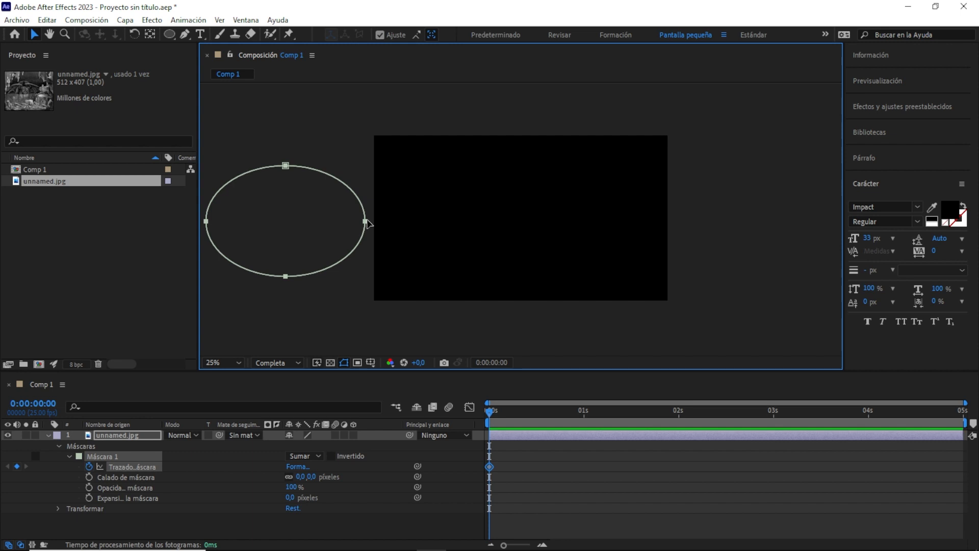
{"action": "left_click", "coordinate": [539, 412]}
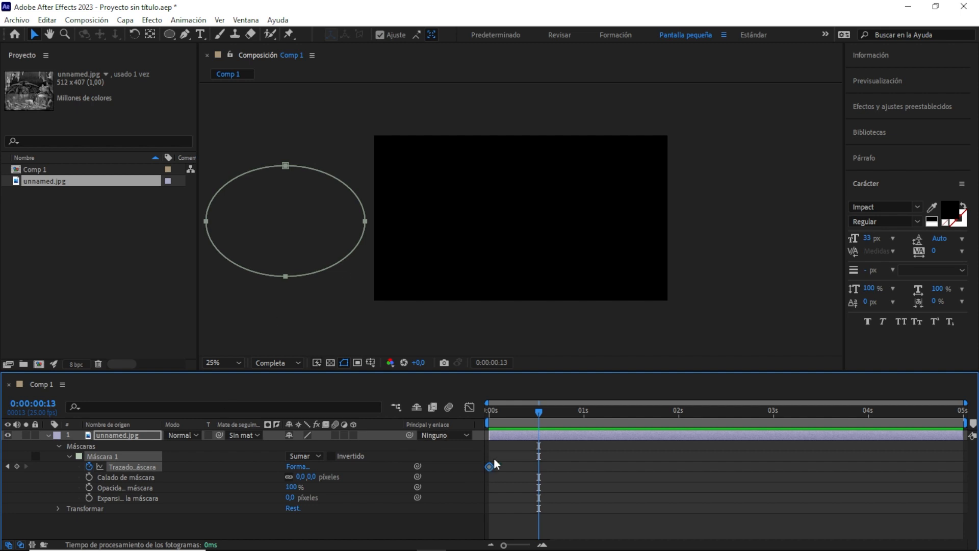
{"action": "left_click_drag", "start_coordinate": [365, 224], "coordinate": [844, 217]}
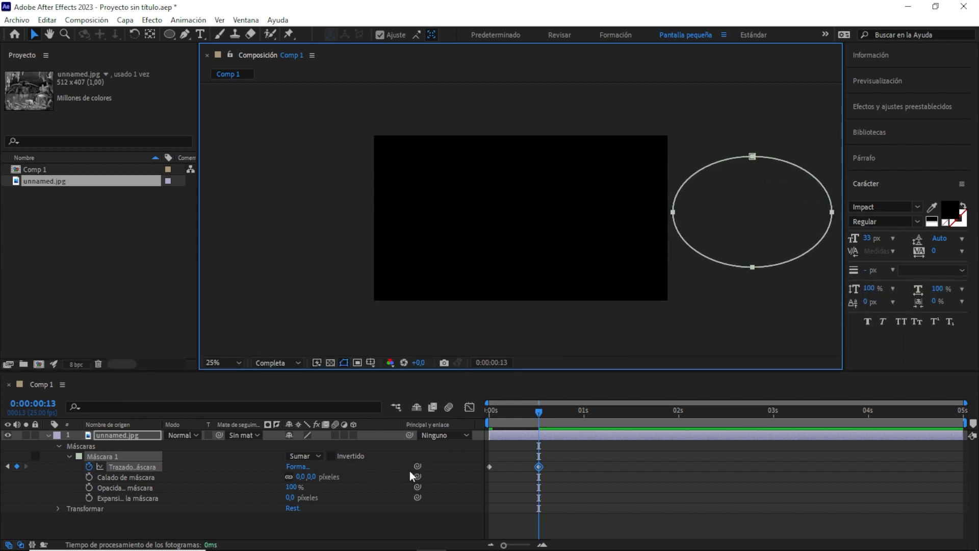
Step: Play back the mask path animation from the start of the composition
{"action": "left_click_drag", "start_coordinate": [520, 408], "coordinate": [446, 411]}
{"action": "key", "text": "space"}
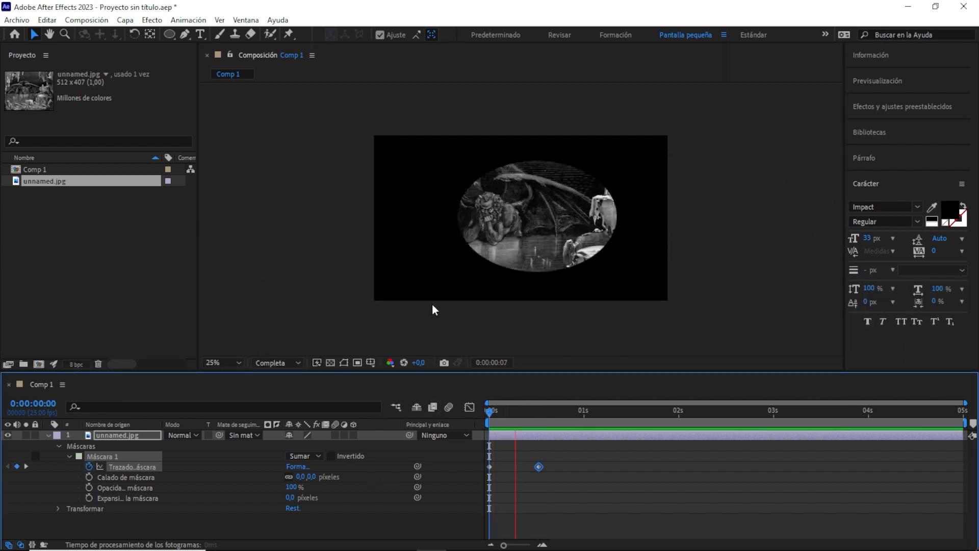
{"action": "key", "text": "space"}
{"action": "key", "text": "space"}
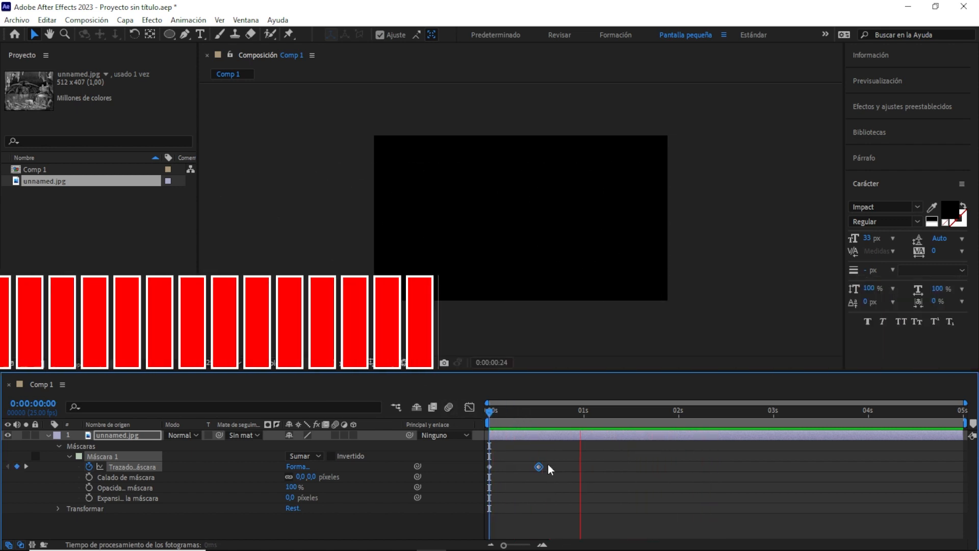
Step: Slow the mask animation by moving its second path keyframe to about 2 s, and return to the composition's start
{"action": "left_click_drag", "start_coordinate": [539, 469], "coordinate": [684, 462]}
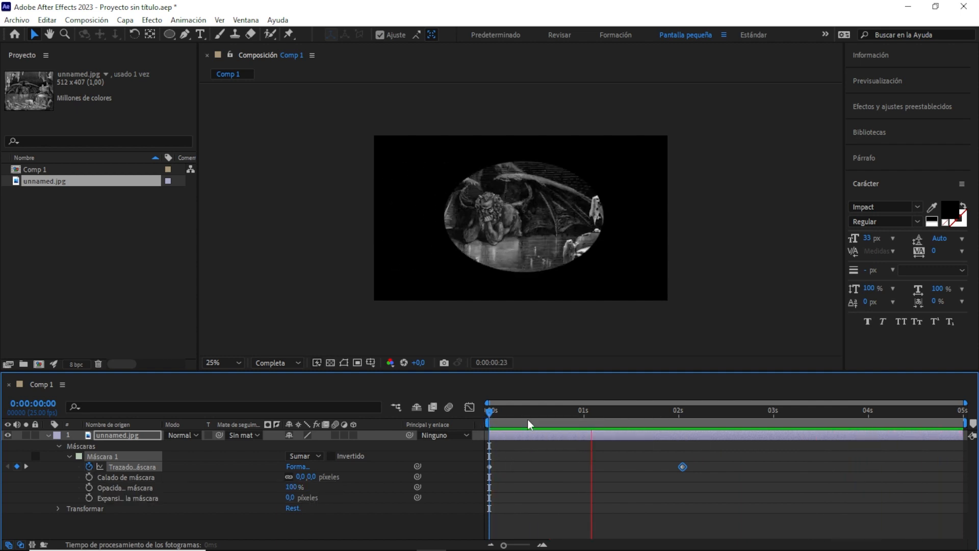
{"action": "left_click", "coordinate": [510, 418]}
{"action": "left_click_drag", "start_coordinate": [509, 417], "coordinate": [468, 419]}
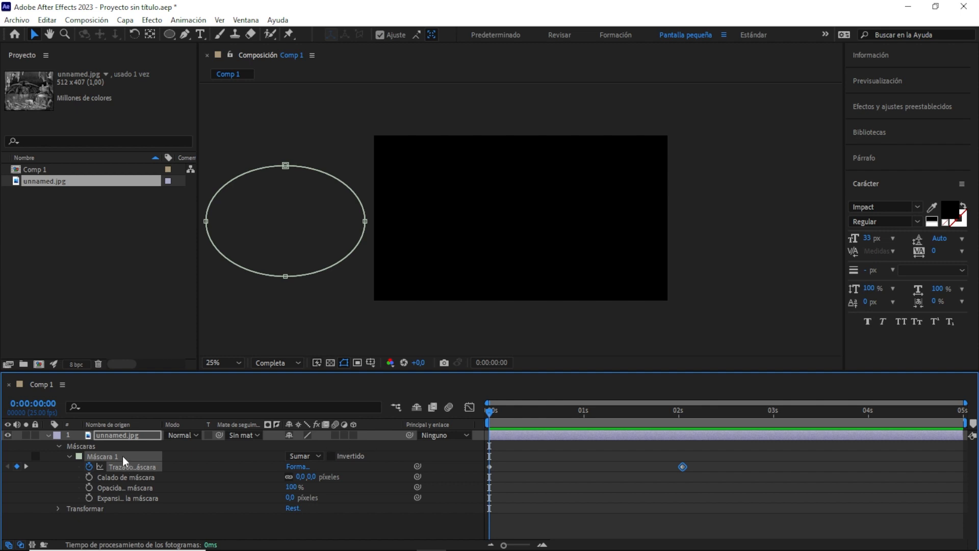
Step: Delete the second mask path keyframe and the elliptical mask from the unnamed.jpg layer
{"action": "key", "text": "Delete"}
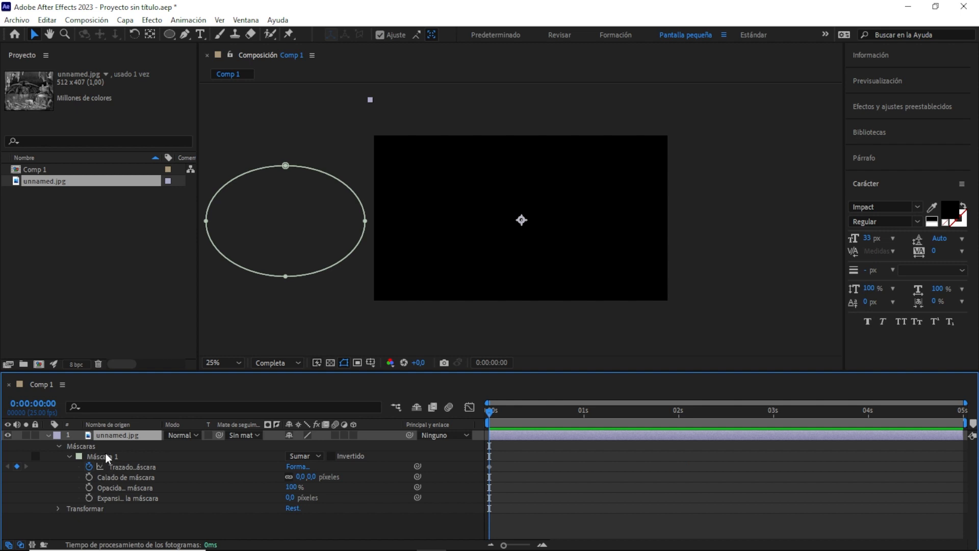
{"action": "left_click", "coordinate": [115, 457]}
{"action": "key", "text": "Delete"}
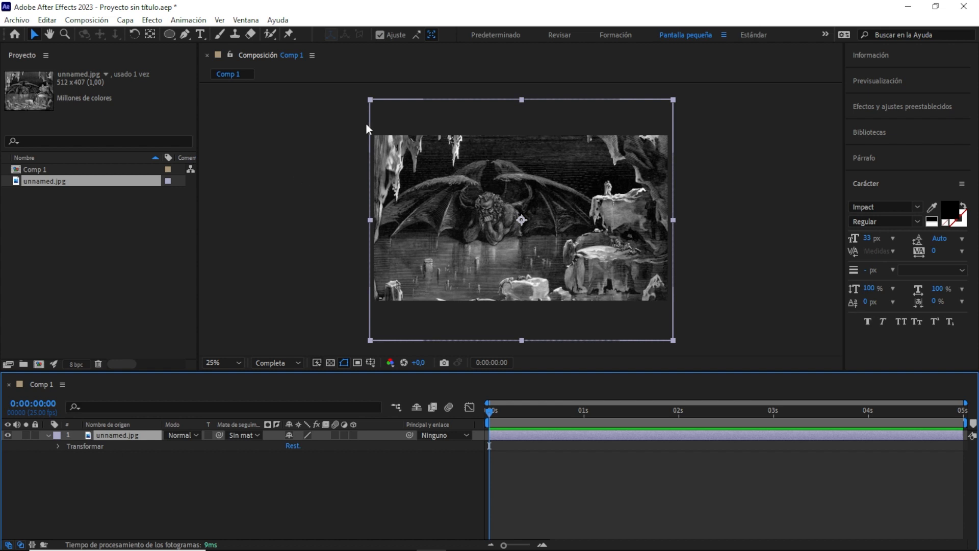
Step: Draw a small circular mask on the unnamed.jpg layer near the centre of the frame
{"action": "left_click", "coordinate": [169, 34]}
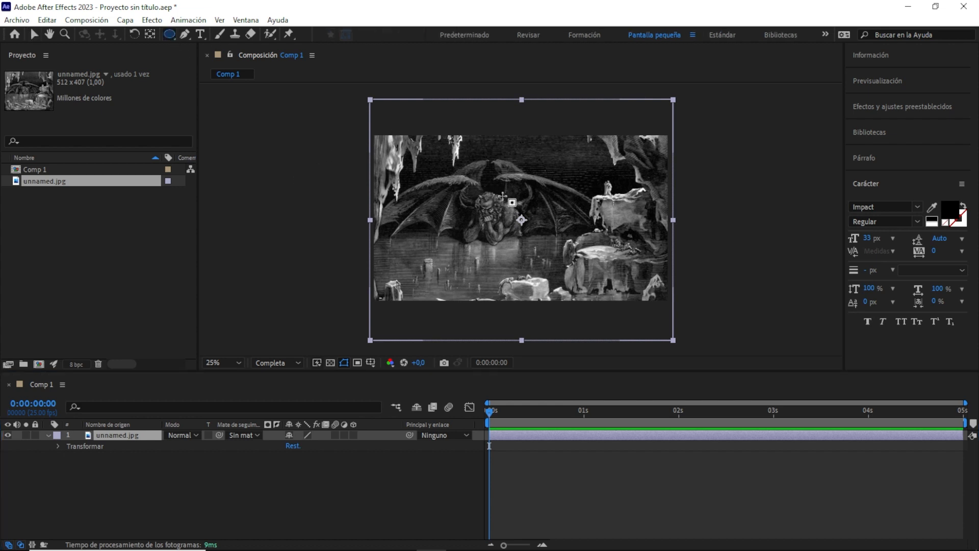
{"action": "left_click_drag", "start_coordinate": [498, 196], "coordinate": [550, 244]}
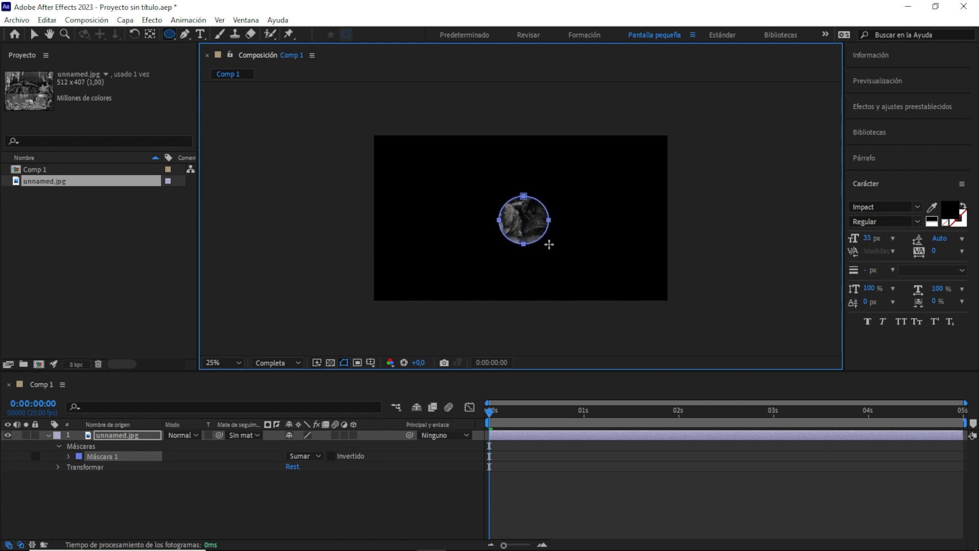
Step: Animate the circular mask's feather from 0 px at the start to 44 px at frame 14, and return to the composition's start
{"action": "left_click", "coordinate": [70, 456]}
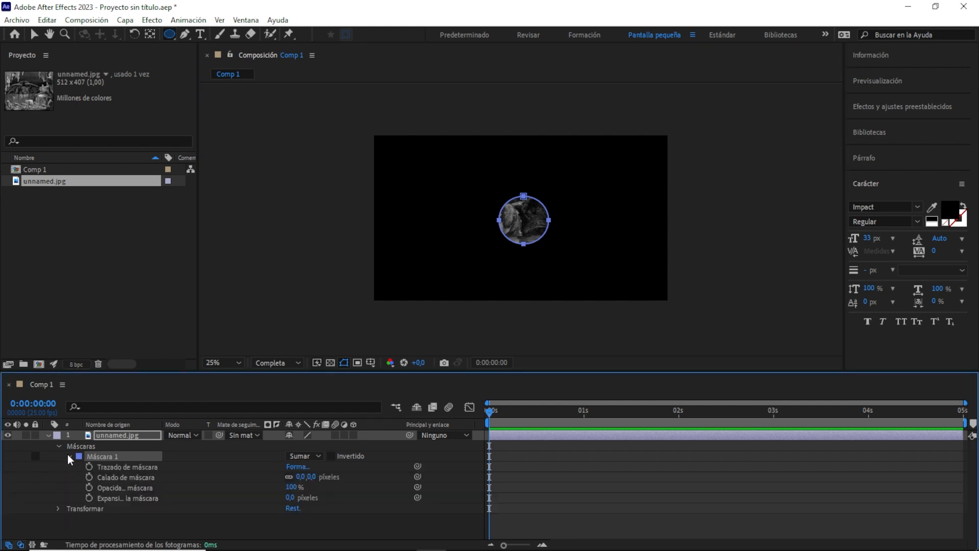
{"action": "left_click", "coordinate": [87, 479]}
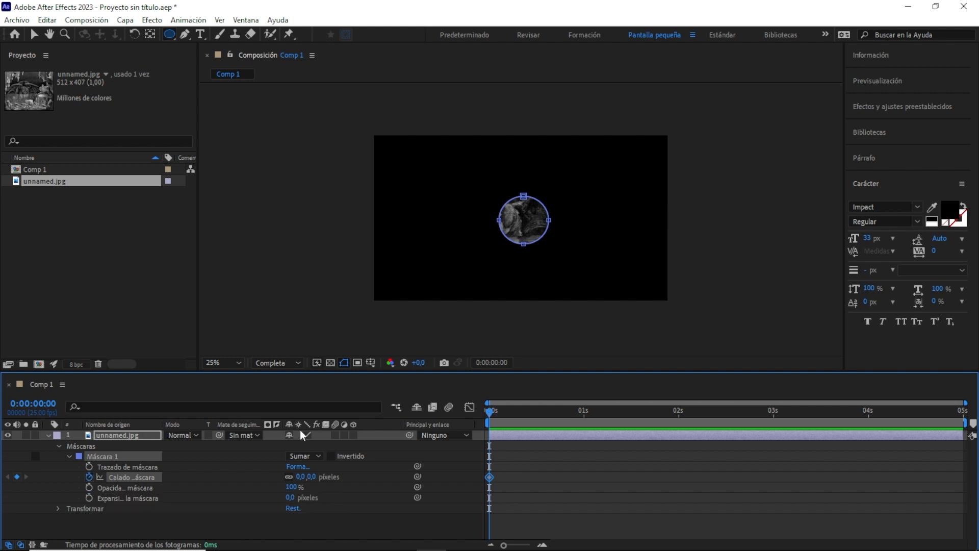
{"action": "left_click", "coordinate": [542, 417]}
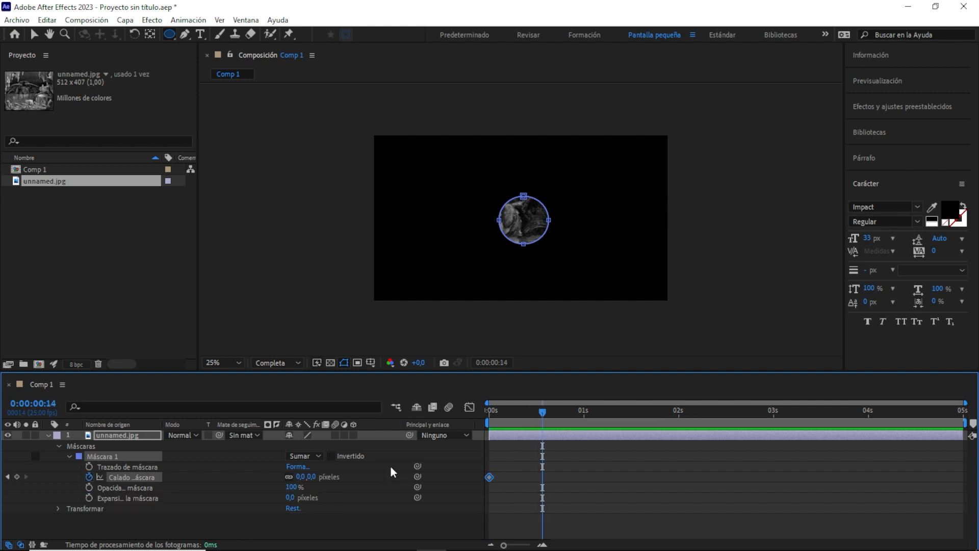
{"action": "left_click_drag", "start_coordinate": [314, 479], "coordinate": [339, 474]}
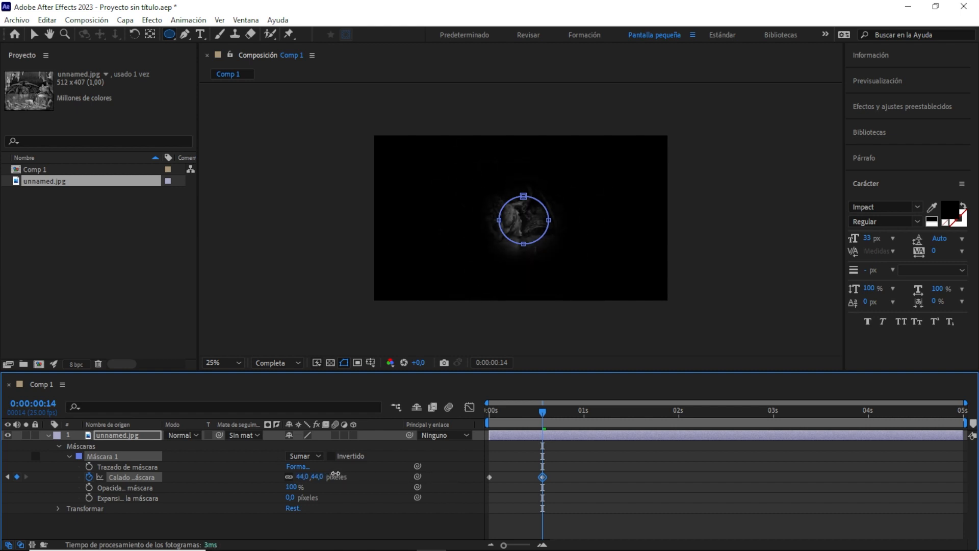
{"action": "left_click_drag", "start_coordinate": [540, 413], "coordinate": [424, 429]}
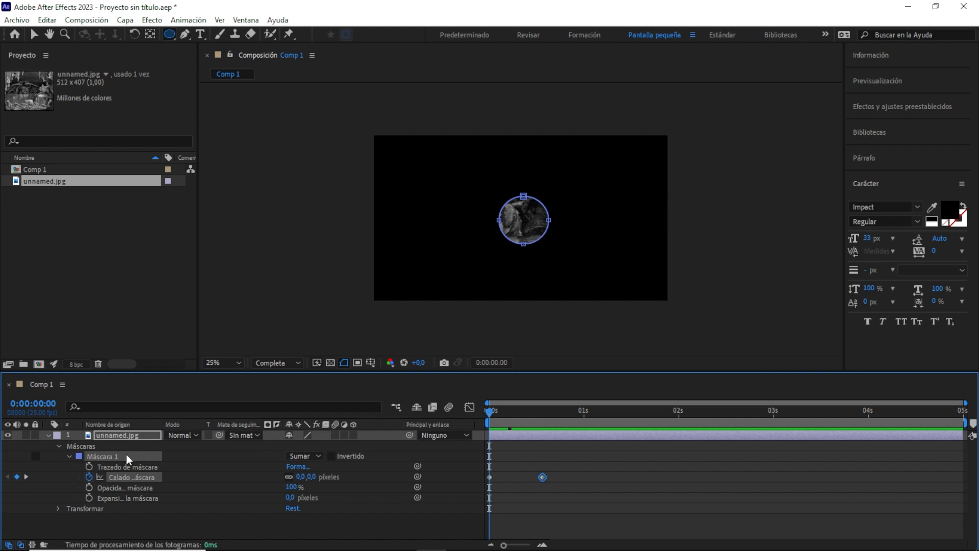
Step: Delete the second feather keyframe and the circular mask from the unnamed.jpg layer
{"action": "key", "text": "Delete"}
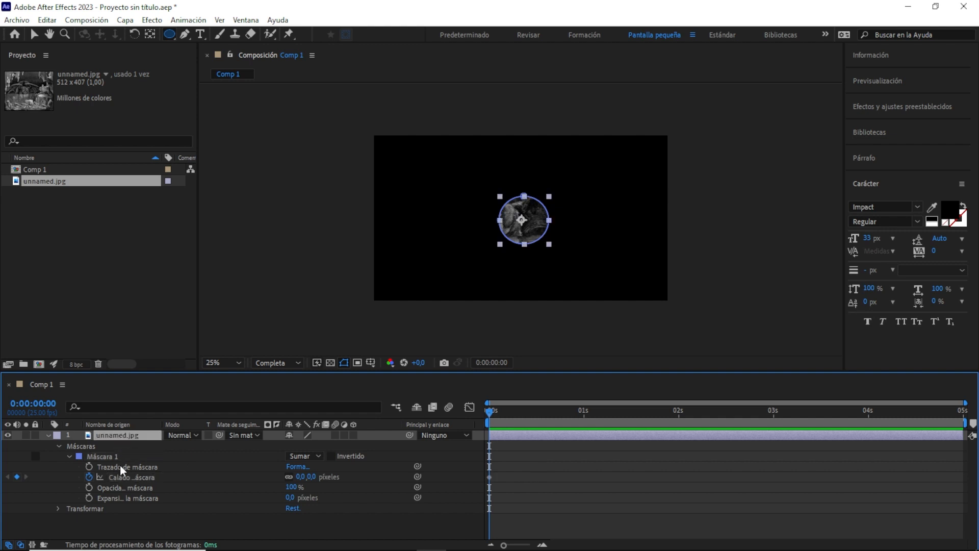
{"action": "left_click", "coordinate": [121, 465]}
{"action": "left_click", "coordinate": [119, 459]}
{"action": "key", "text": "Delete"}
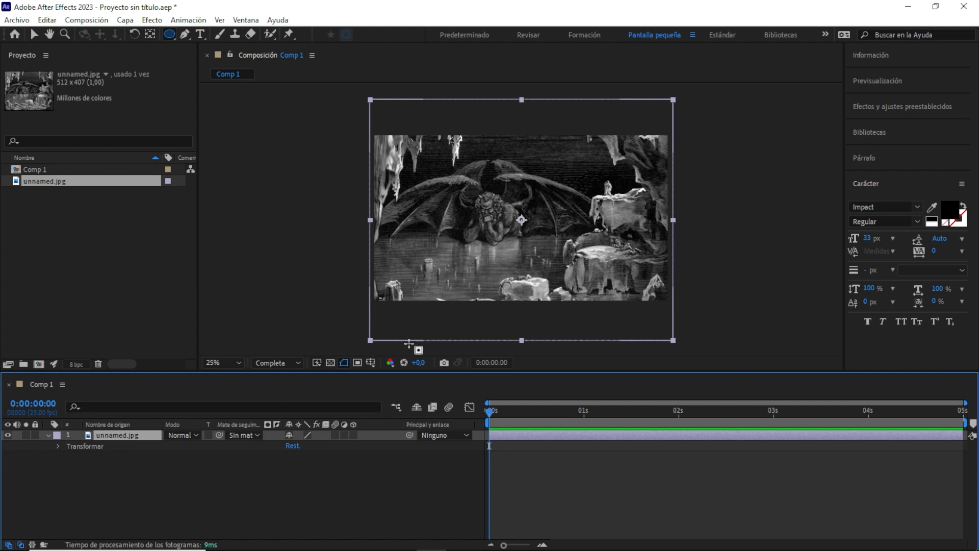
Step: Draw a large elliptical mask over most of the unnamed.jpg image, set its feather to 70 px, and deselect the layer
{"action": "left_click", "coordinate": [167, 36]}
{"action": "left_click_drag", "start_coordinate": [405, 159], "coordinate": [642, 281]}
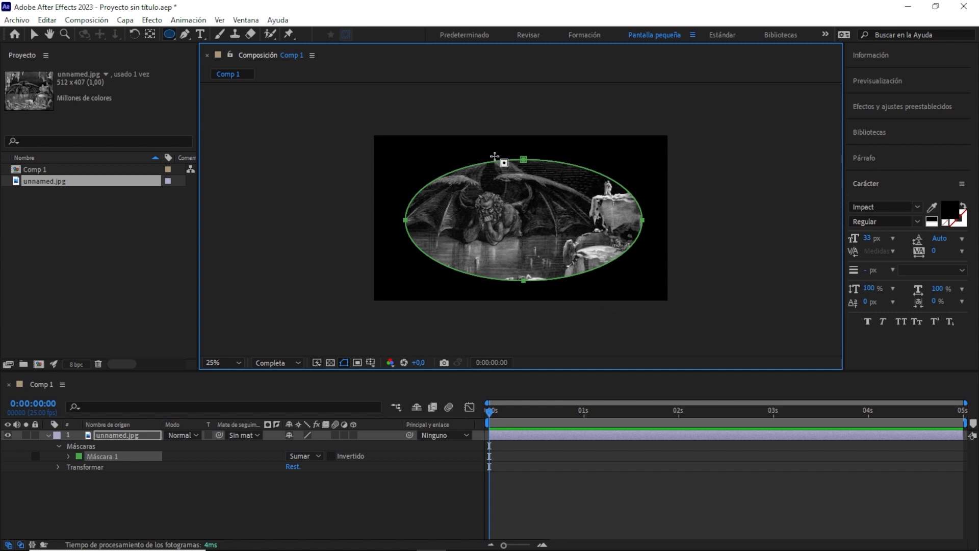
{"action": "left_click", "coordinate": [69, 457]}
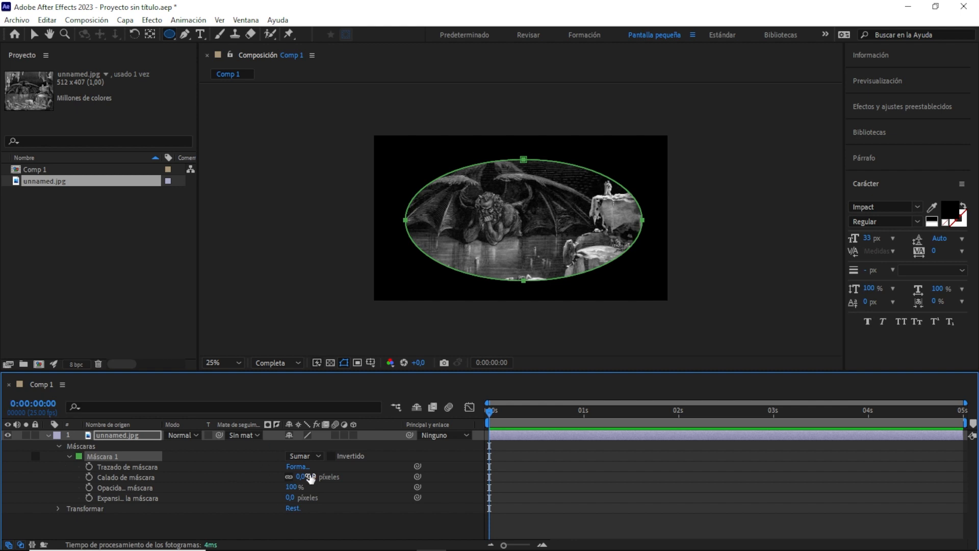
{"action": "left_click_drag", "start_coordinate": [310, 477], "coordinate": [352, 476]}
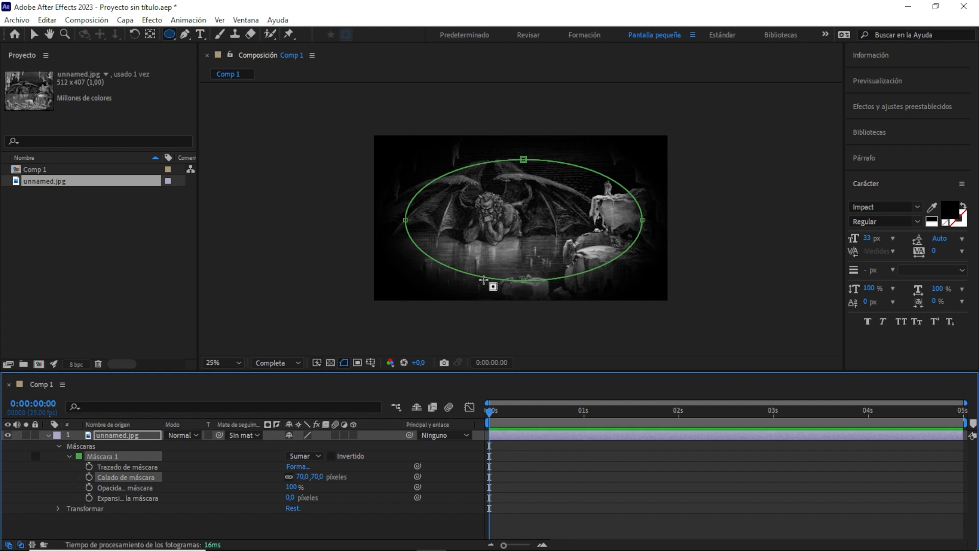
{"action": "left_click_drag", "start_coordinate": [508, 412], "coordinate": [473, 400]}
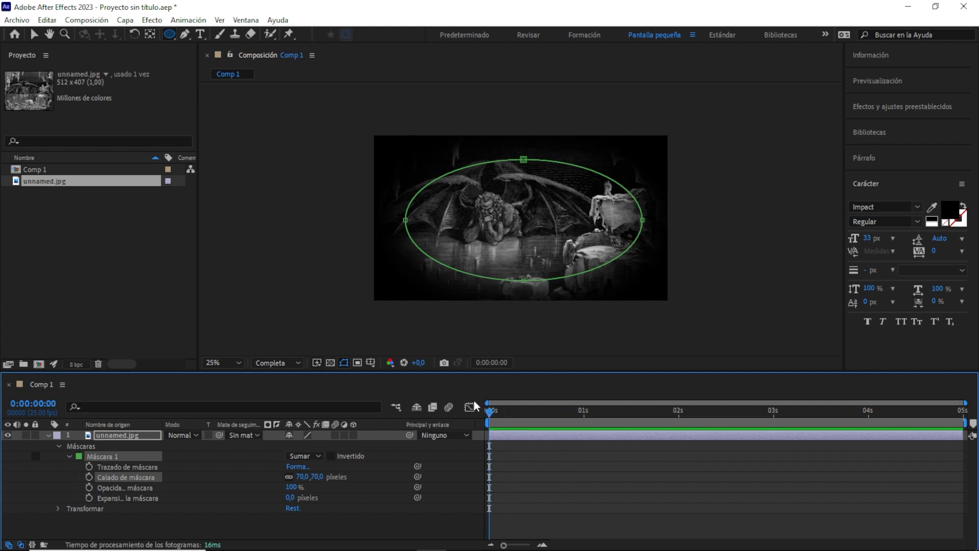
{"action": "left_click", "coordinate": [32, 35]}
{"action": "left_click", "coordinate": [337, 214]}
{"action": "left_click", "coordinate": [294, 213]}
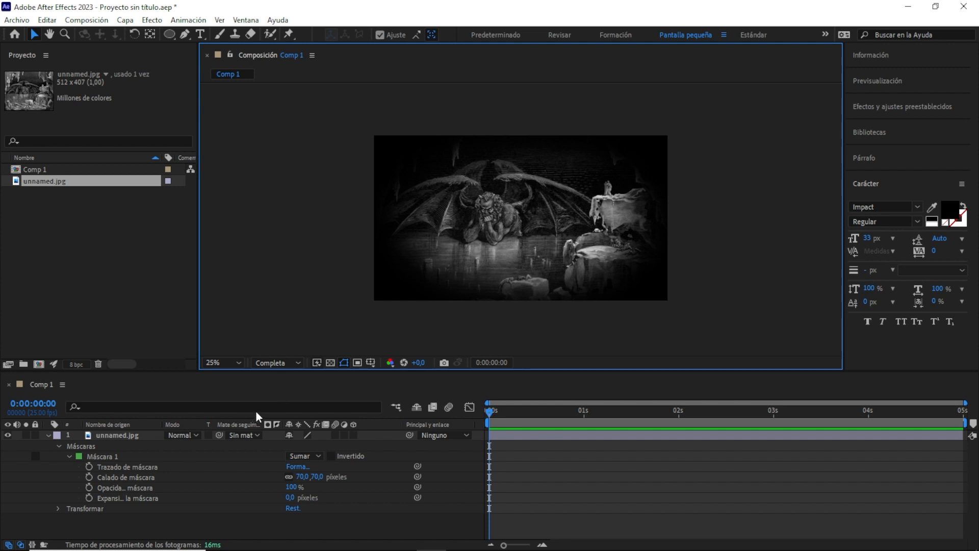
Step: Animate the elliptical mask's opacity from 4% at the start to 100% at frame 12, and play it back from the start
{"action": "left_click", "coordinate": [87, 488]}
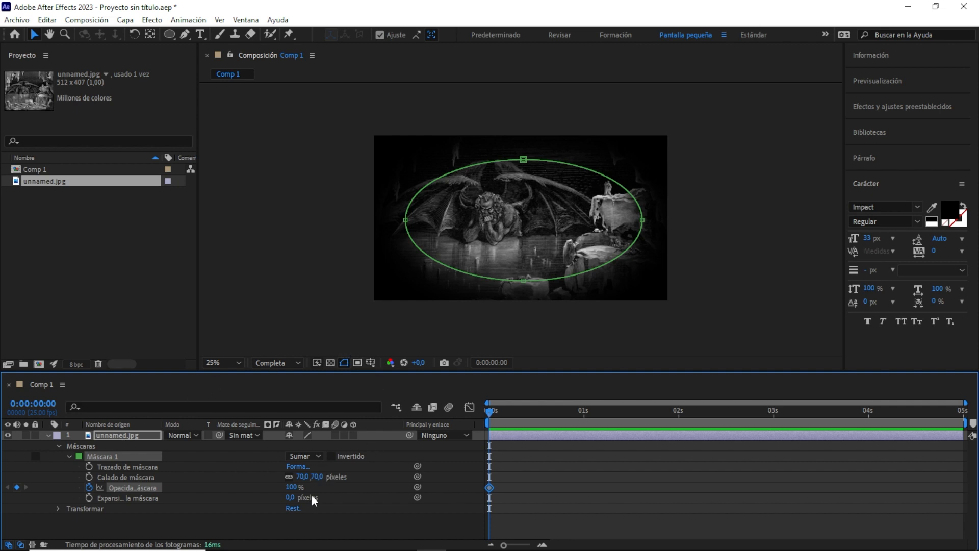
{"action": "mouse_move", "coordinate": [295, 489]}
{"action": "left_mouse_down"}
{"action": "mouse_move", "coordinate": [231, 482]}
{"action": "mouse_move", "coordinate": [372, 468]}
{"action": "mouse_move", "coordinate": [240, 483]}
{"action": "mouse_move", "coordinate": [276, 484]}
{"action": "left_mouse_up"}
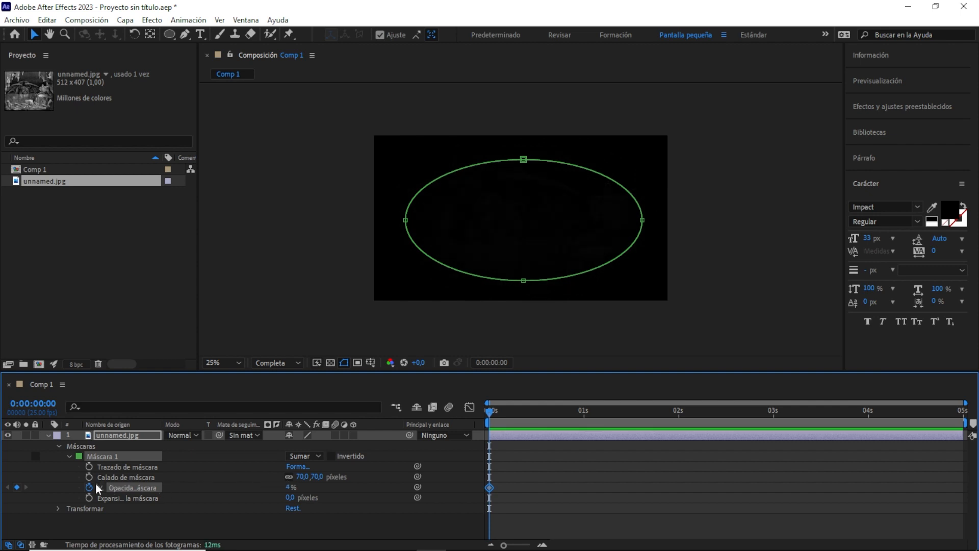
{"action": "left_click", "coordinate": [534, 415]}
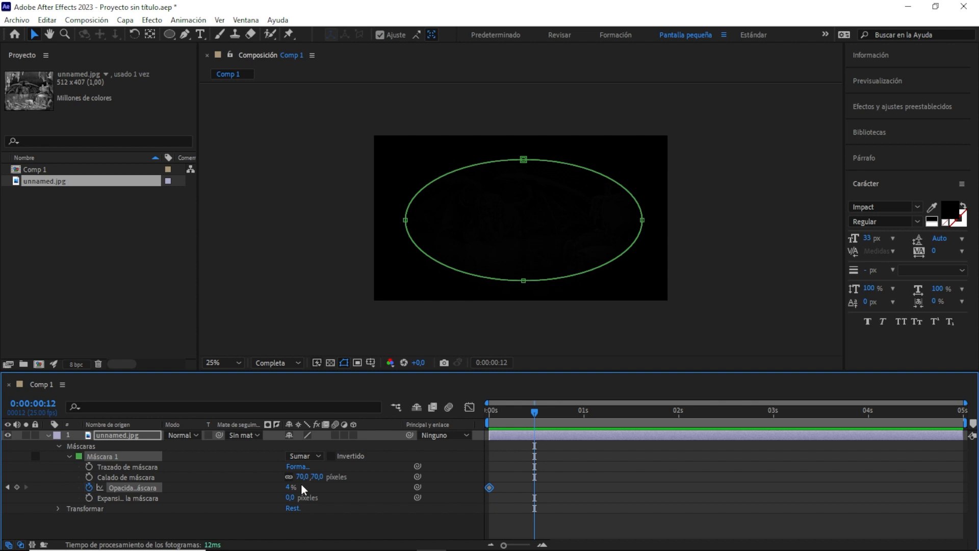
{"action": "left_click_drag", "start_coordinate": [289, 491], "coordinate": [461, 479]}
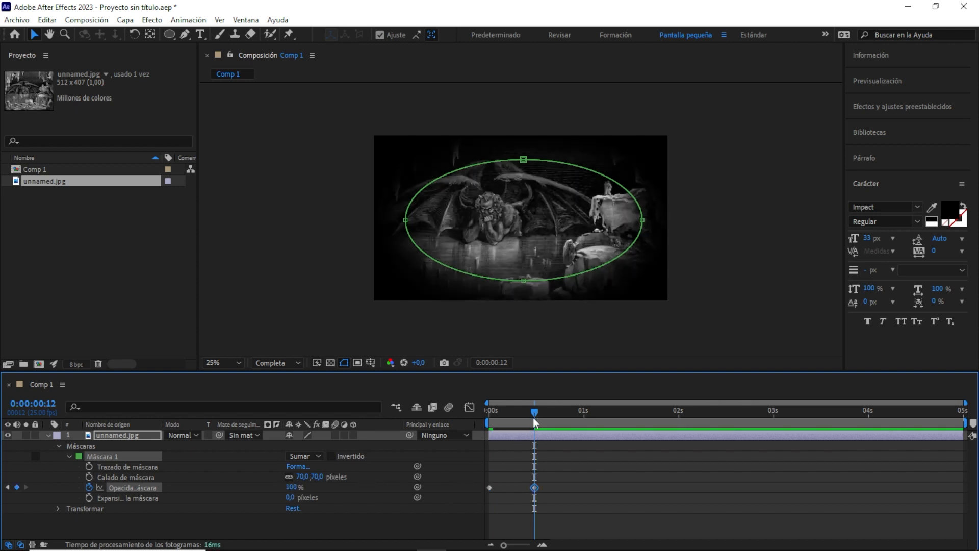
{"action": "left_click_drag", "start_coordinate": [533, 417], "coordinate": [451, 411]}
{"action": "key", "text": "space"}
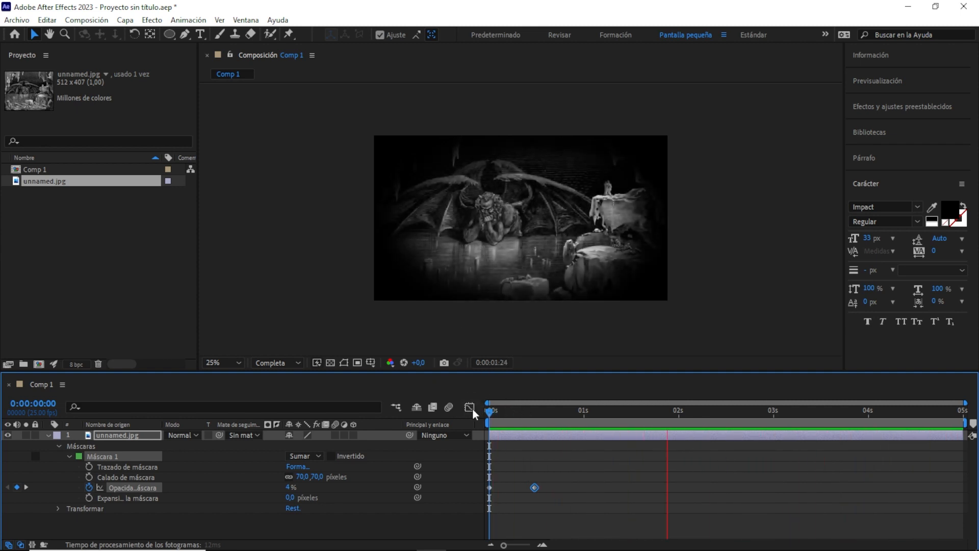
Step: Set the mask's opacity to 100%, remove its opacity keyframes, and set the feather to 0 px
{"action": "left_click_drag", "start_coordinate": [291, 487], "coordinate": [444, 482]}
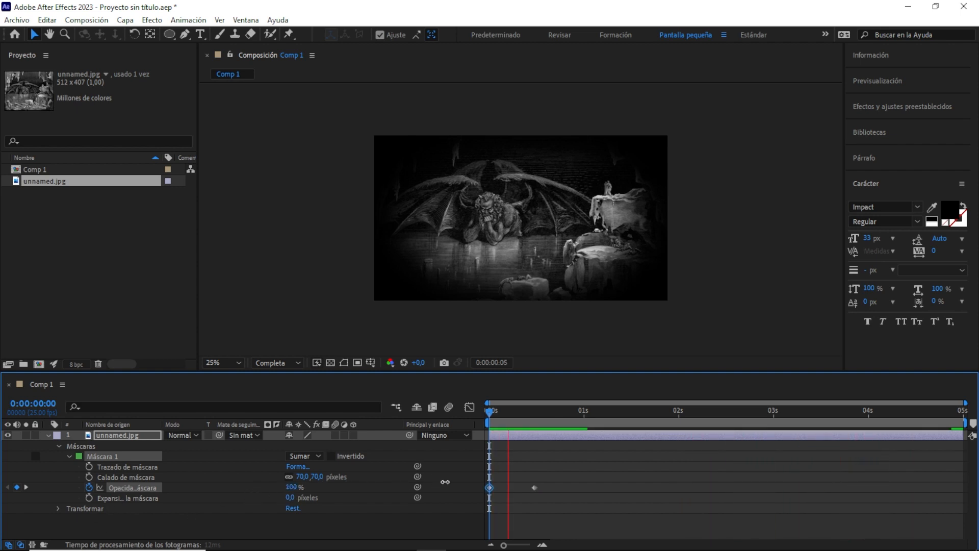
{"action": "left_click", "coordinate": [88, 487]}
{"action": "left_click_drag", "start_coordinate": [305, 477], "coordinate": [276, 476]}
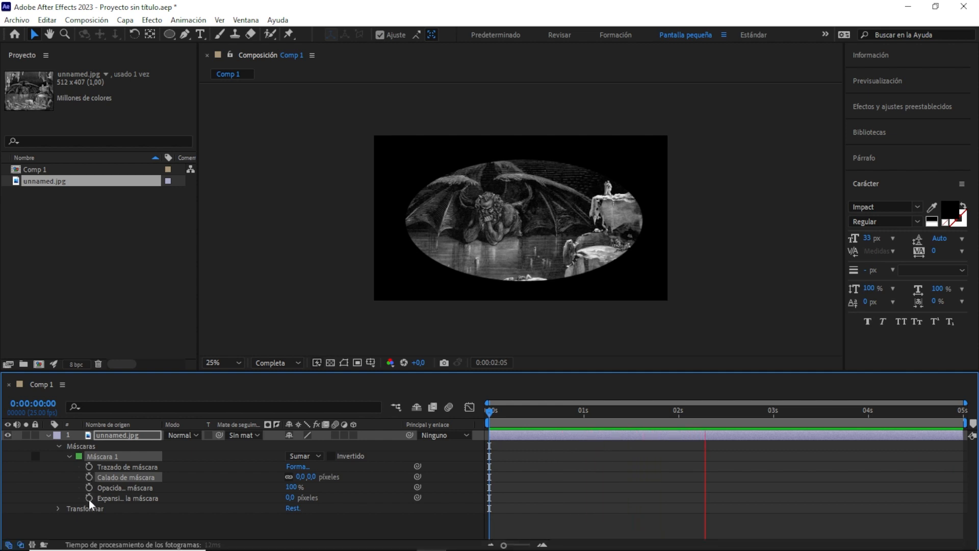
Step: Animate the mask's expansion from -107 px at the start to 199 px at frame 16, and play it back from the start
{"action": "left_click_drag", "start_coordinate": [294, 498], "coordinate": [192, 505]}
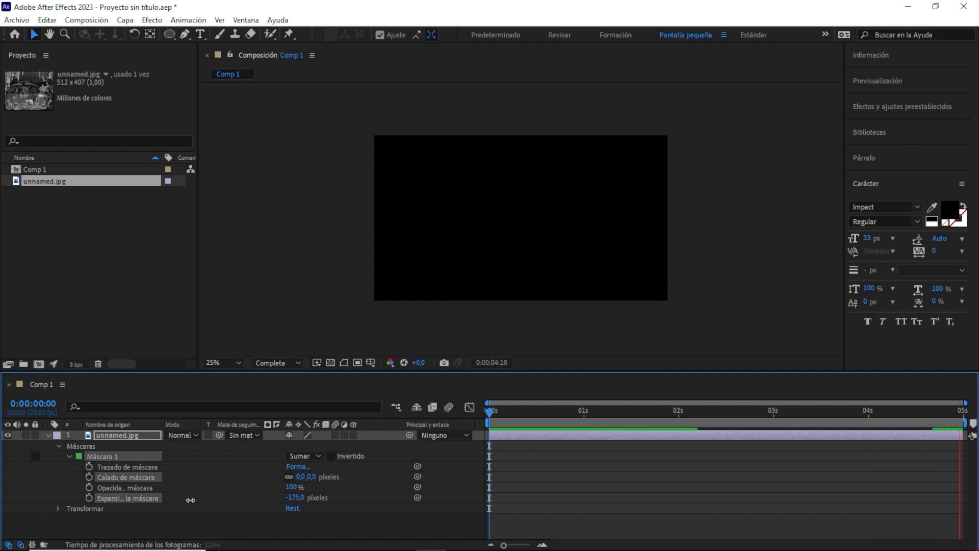
{"action": "left_click_drag", "start_coordinate": [295, 498], "coordinate": [310, 478]}
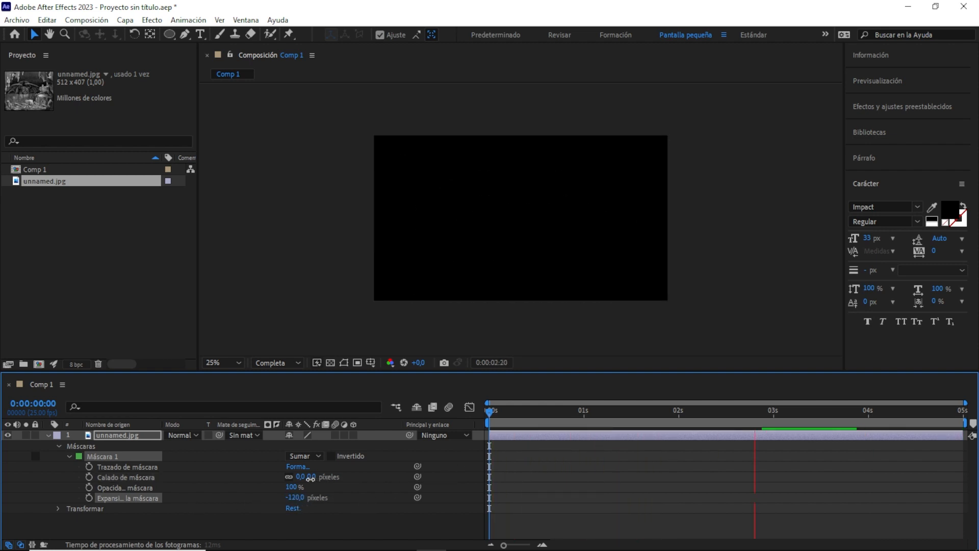
{"action": "mouse_move", "coordinate": [296, 498]}
{"action": "left_mouse_down"}
{"action": "mouse_move", "coordinate": [349, 497]}
{"action": "mouse_move", "coordinate": [301, 501]}
{"action": "left_mouse_up"}
{"action": "left_click", "coordinate": [90, 495]}
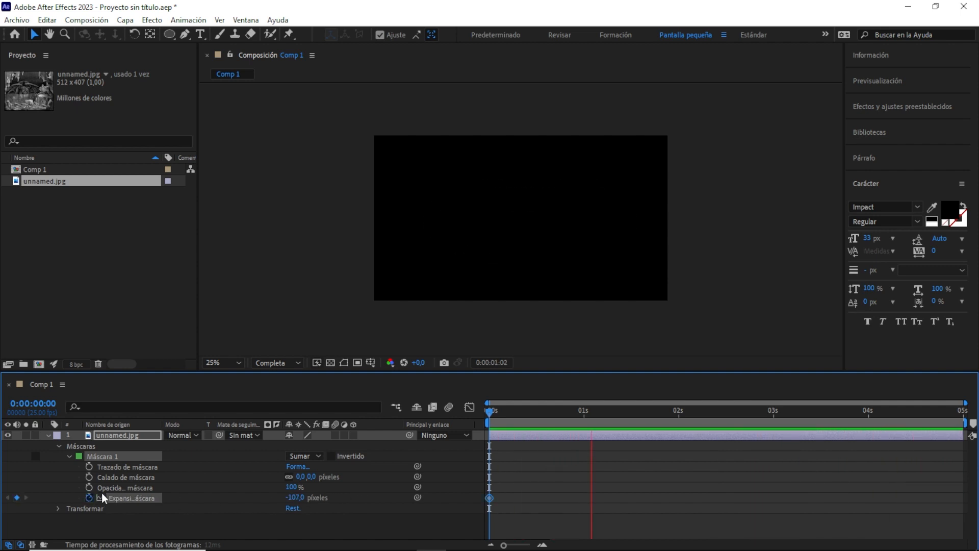
{"action": "left_click_drag", "start_coordinate": [503, 414], "coordinate": [550, 415]}
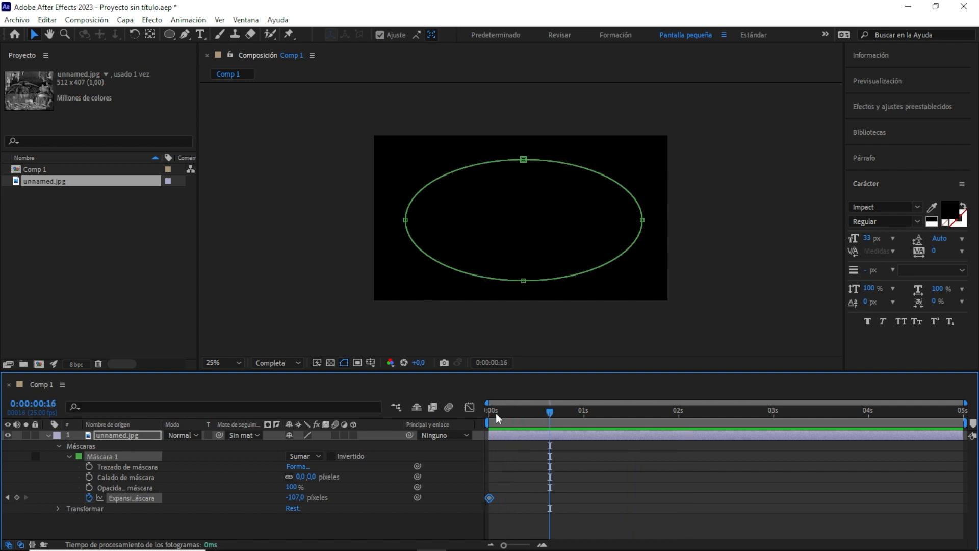
{"action": "left_click_drag", "start_coordinate": [295, 497], "coordinate": [450, 461]}
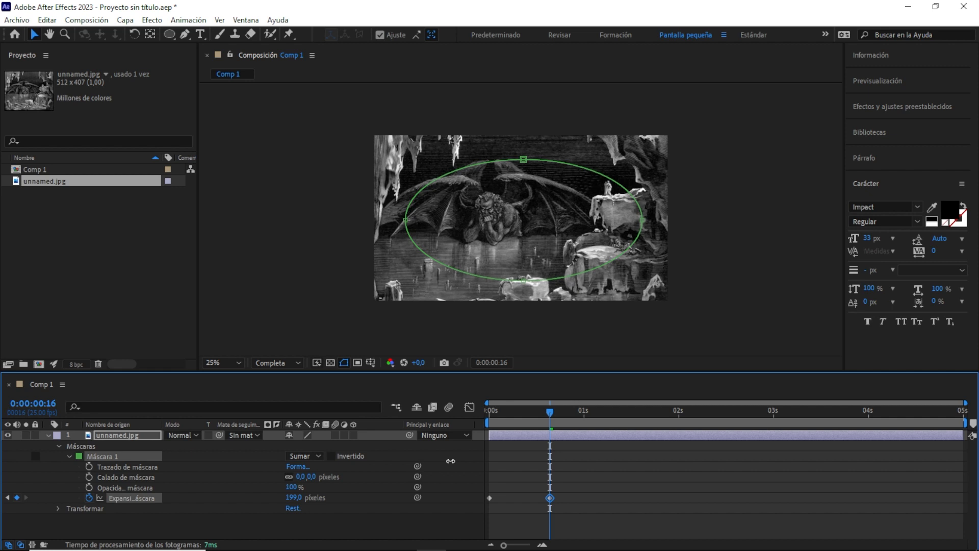
{"action": "key", "text": "space"}
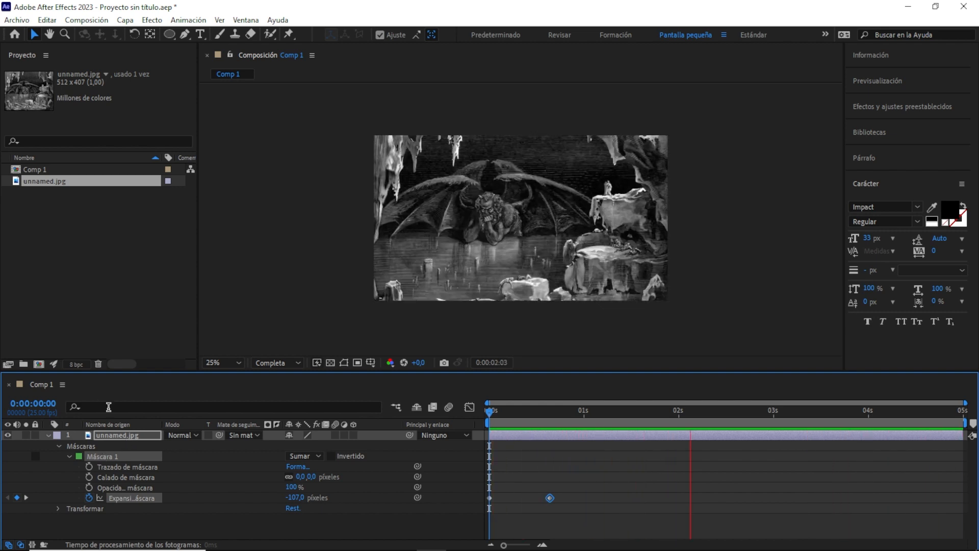
Step: Delete the elliptical mask from the unnamed.jpg layer and stop the playback
{"action": "left_click", "coordinate": [120, 452]}
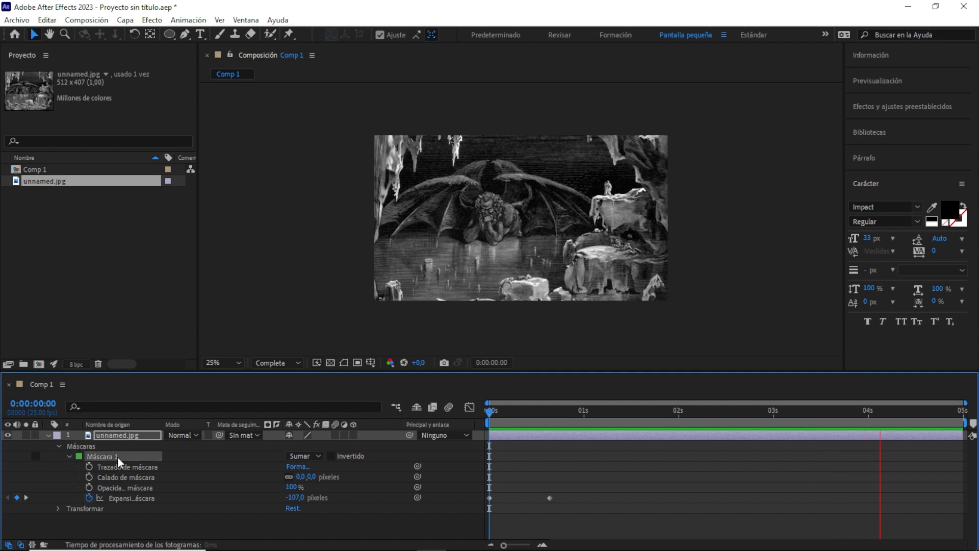
{"action": "key", "text": "Delete"}
{"action": "key", "text": "space"}
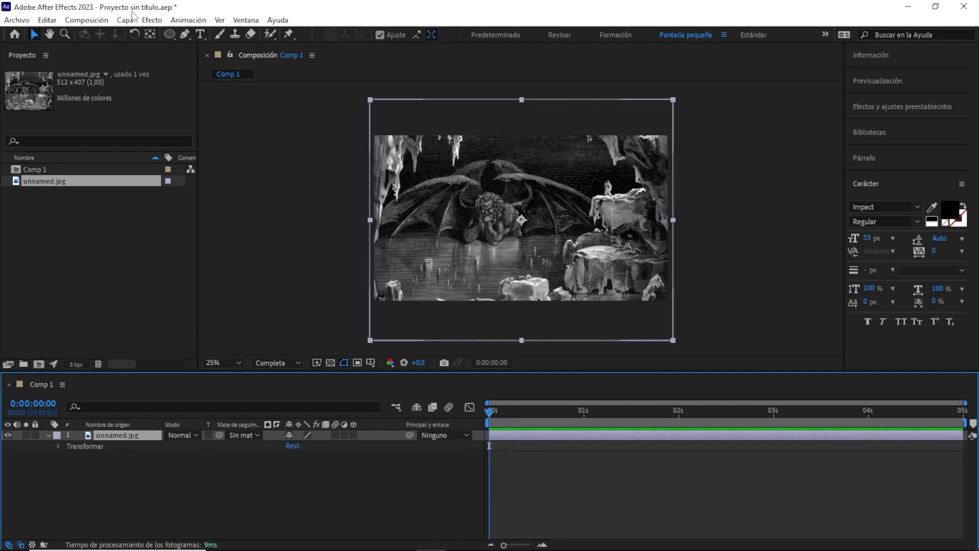
Step: Draw three rectangular masks on unnamed.jpg, one tall and narrow and two wide ones stacked beside it, and expand the properties of Máscara 2
{"action": "left_click", "coordinate": [170, 34]}
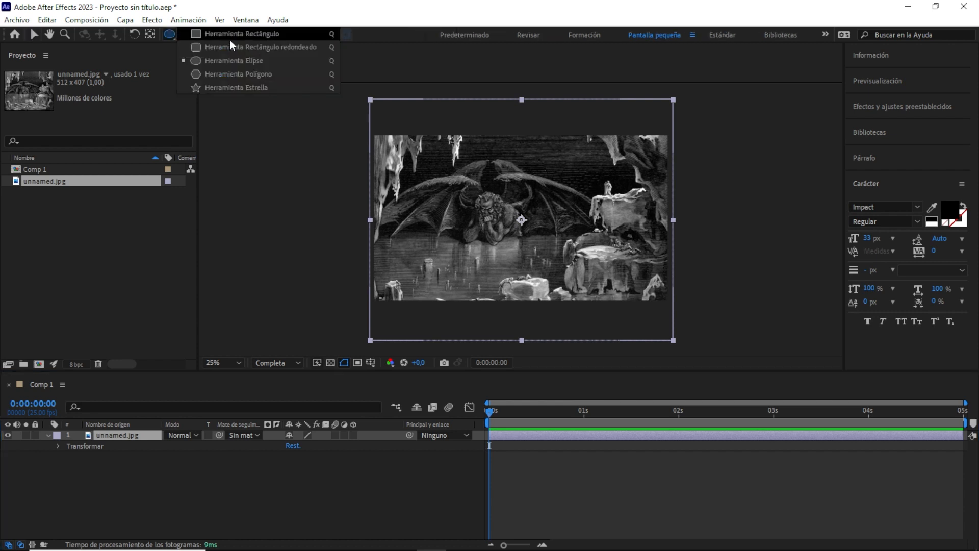
{"action": "left_click", "coordinate": [230, 35]}
{"action": "left_click_drag", "start_coordinate": [398, 144], "coordinate": [435, 298]}
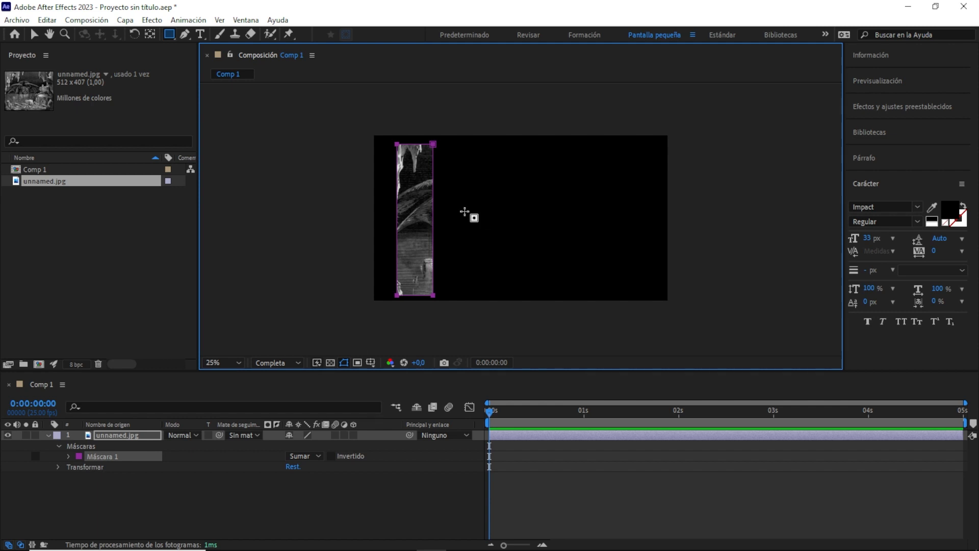
{"action": "left_click_drag", "start_coordinate": [450, 162], "coordinate": [659, 225]}
{"action": "left_click_drag", "start_coordinate": [457, 243], "coordinate": [657, 290]}
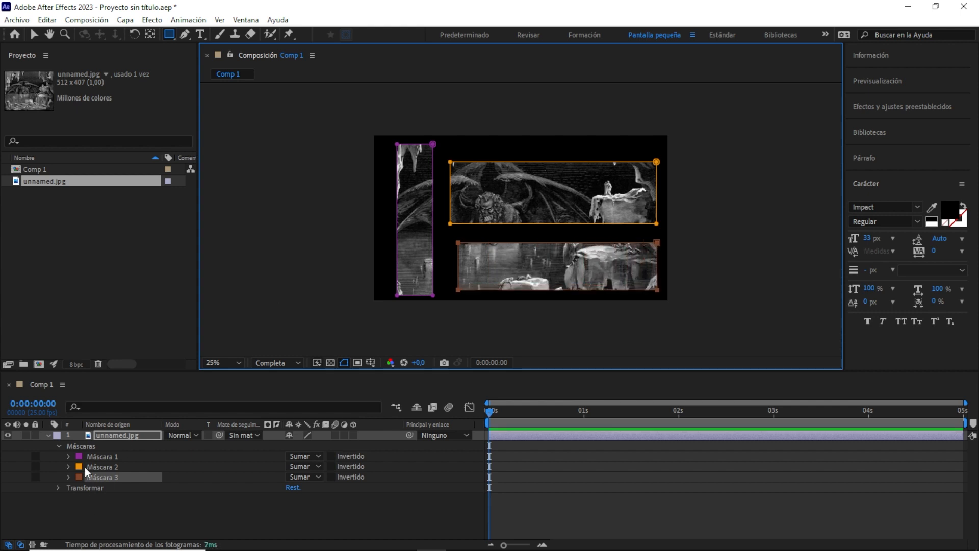
{"action": "left_click", "coordinate": [68, 467]}
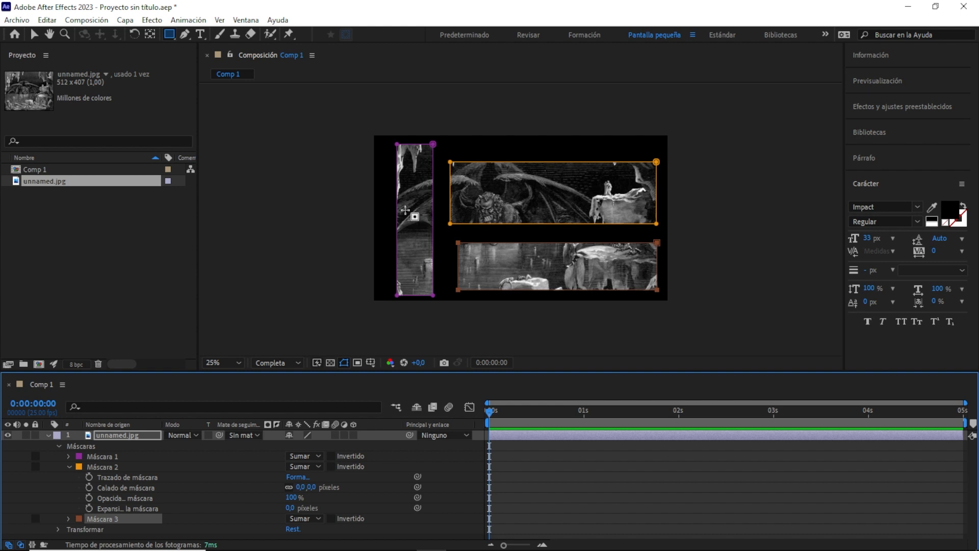
Step: Undo the drawing of the three rectangular masks on the unnamed.jpg layer
{"action": "key", "text": "ctrl+z"}
{"action": "key", "text": "ctrl+z"}
{"action": "key", "text": "ctrl+z"}
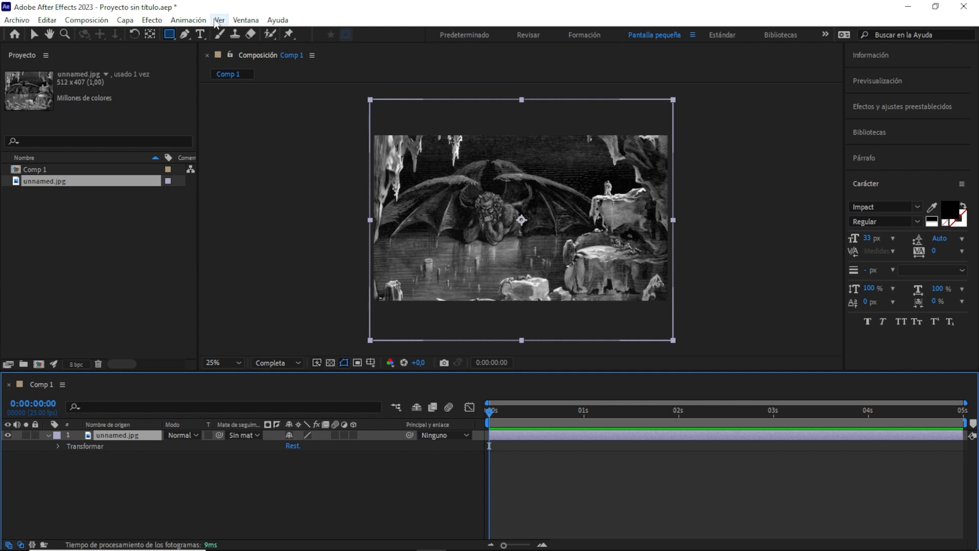
Step: Draw a single tall, narrow rectangular mask near the left edge of the unnamed.jpg image with the Rectangle tool
{"action": "left_click", "coordinate": [168, 36]}
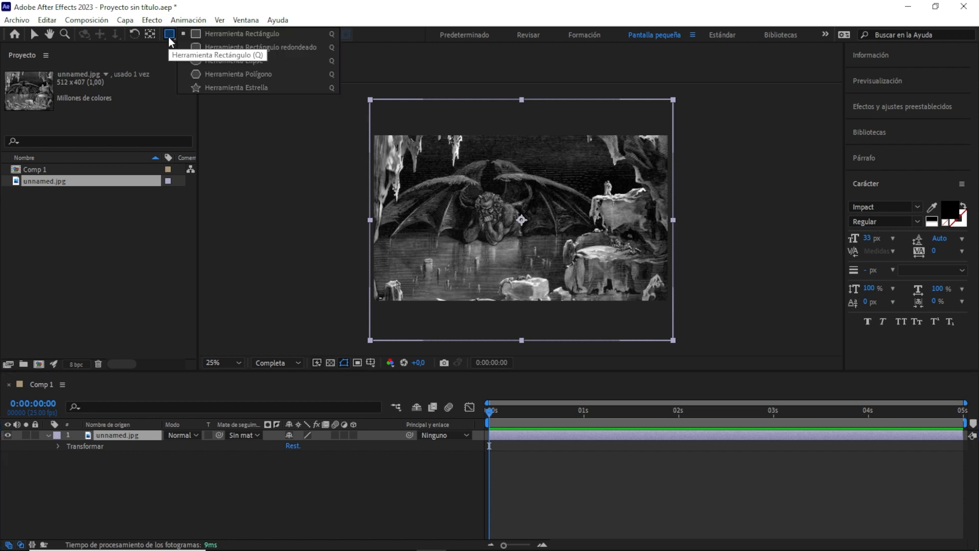
{"action": "left_click", "coordinate": [225, 35]}
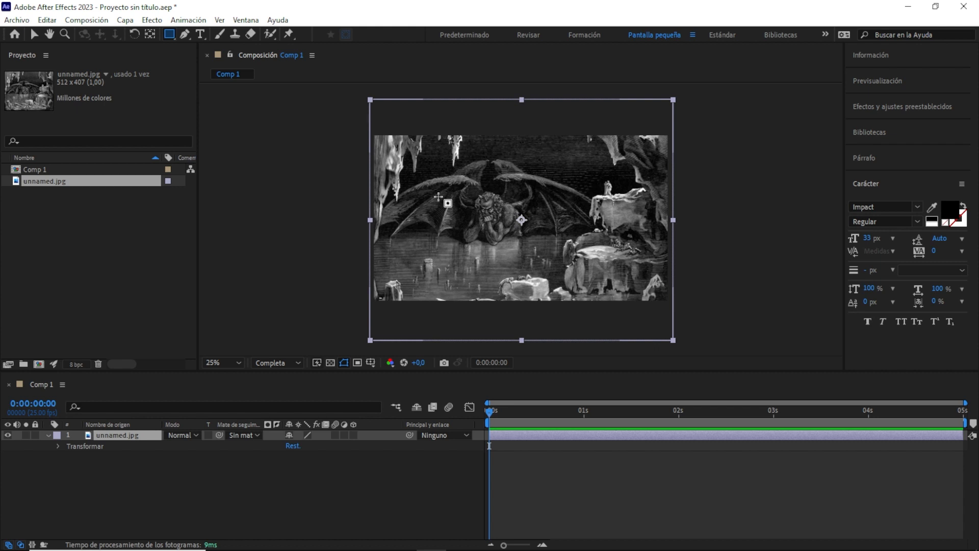
{"action": "mouse_move", "coordinate": [397, 156]}
{"action": "left_mouse_down"}
{"action": "mouse_move", "coordinate": [439, 282]}
{"action": "mouse_move", "coordinate": [458, 295]}
{"action": "mouse_move", "coordinate": [422, 291]}
{"action": "left_mouse_up"}
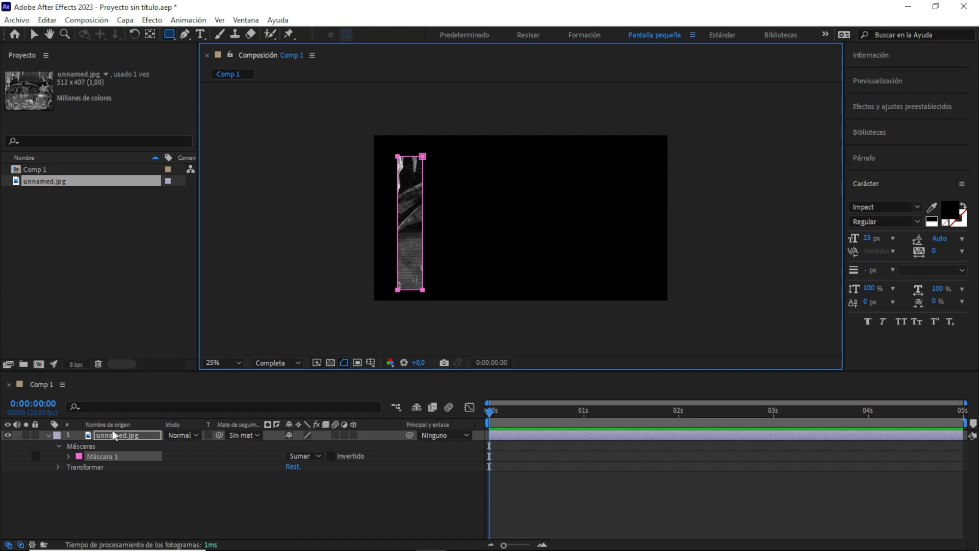
Step: Start keyframing the path of Máscara 1 at 0:00:00:00 and select only the mask's top-right vertex
{"action": "left_click", "coordinate": [68, 455]}
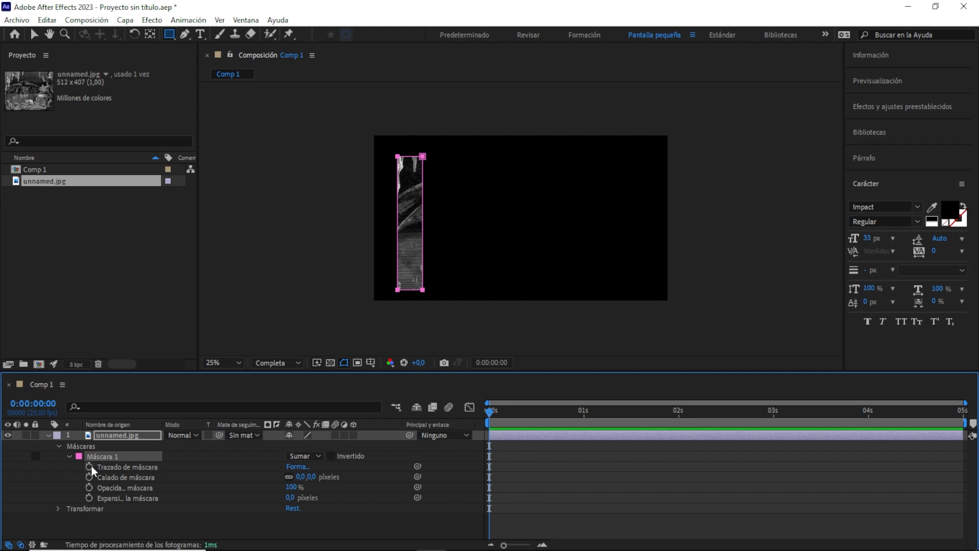
{"action": "left_click", "coordinate": [90, 466]}
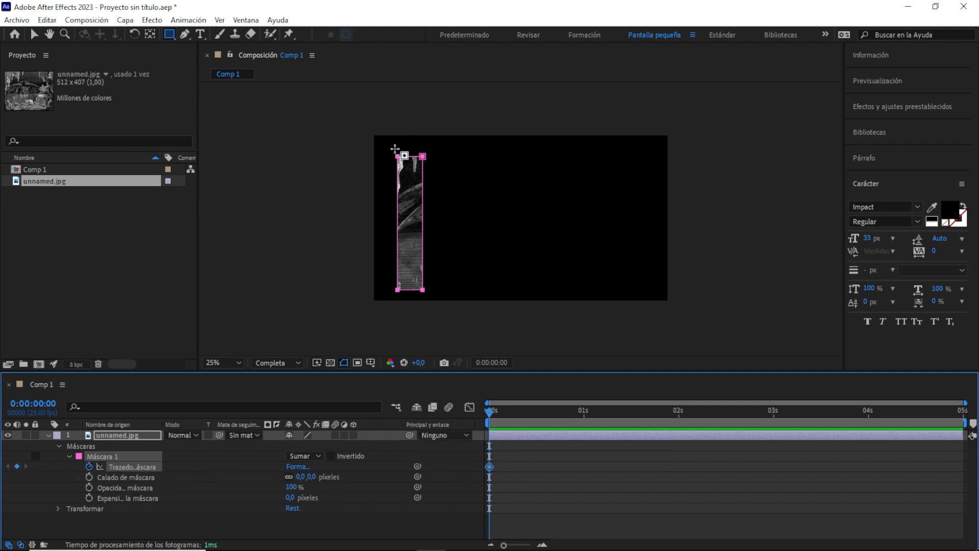
{"action": "left_click", "coordinate": [37, 34]}
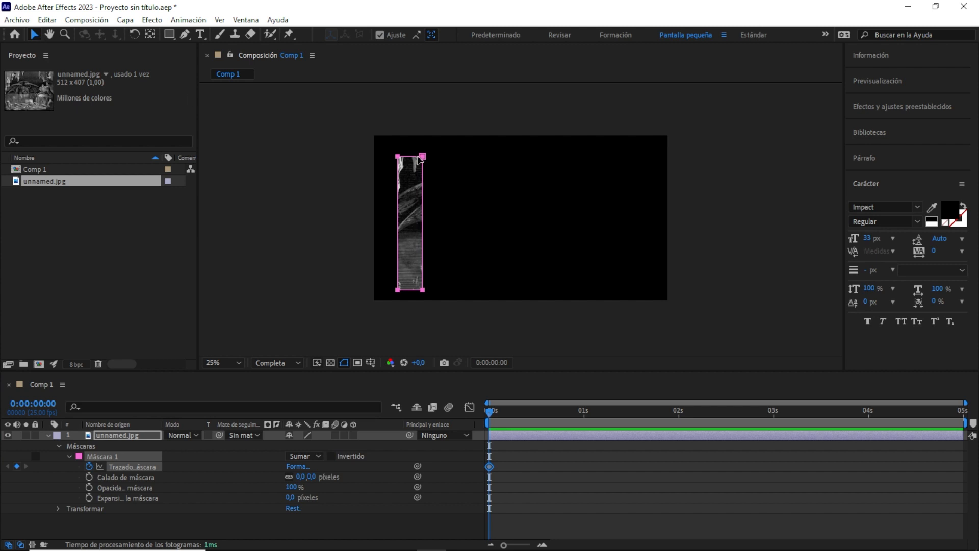
{"action": "left_click", "coordinate": [423, 158]}
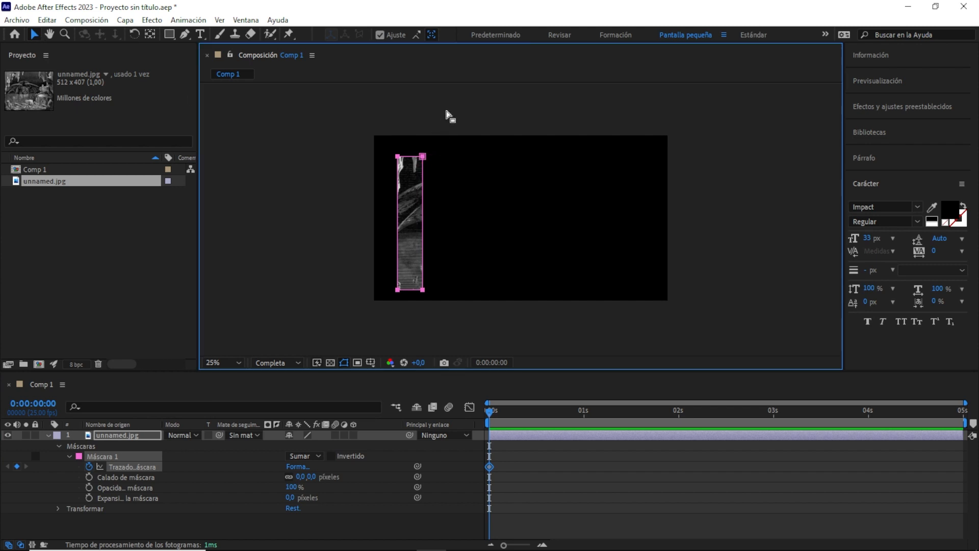
{"action": "left_click", "coordinate": [416, 182]}
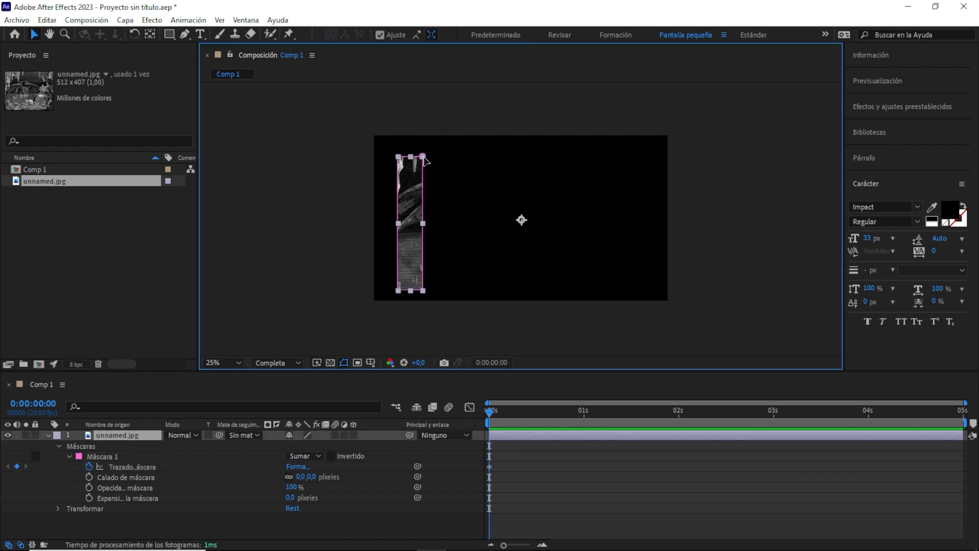
{"action": "left_click", "coordinate": [422, 156]}
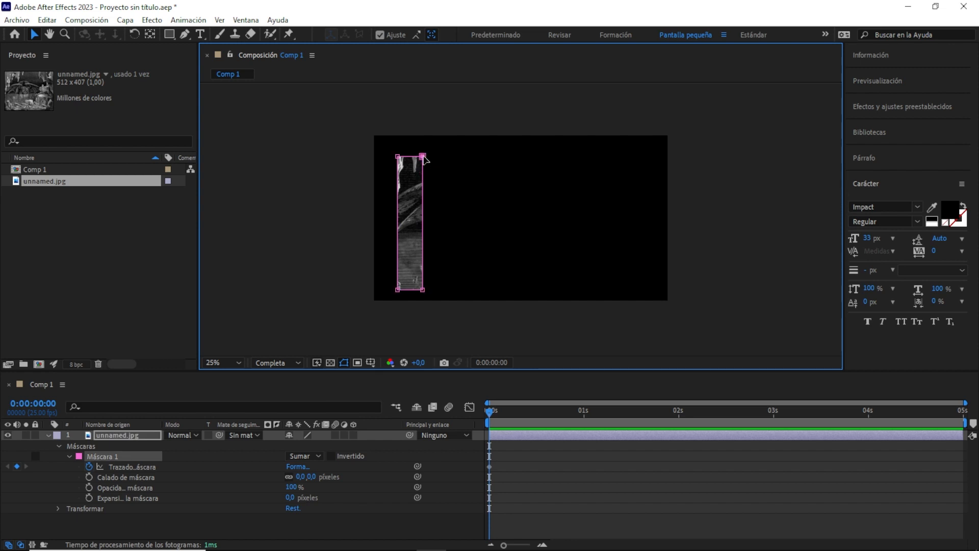
Step: At 0:00:00:16, extend the mask's two right-hand vertices beyond the composition's right edge and preview the reveal from the start
{"action": "left_click_drag", "start_coordinate": [539, 408], "coordinate": [550, 411]}
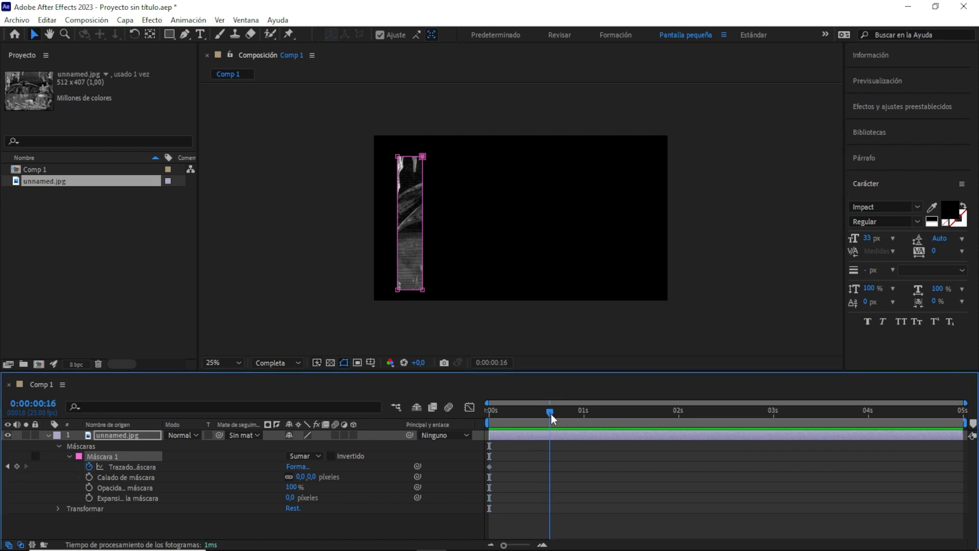
{"action": "left_click_drag", "start_coordinate": [423, 157], "coordinate": [680, 158]}
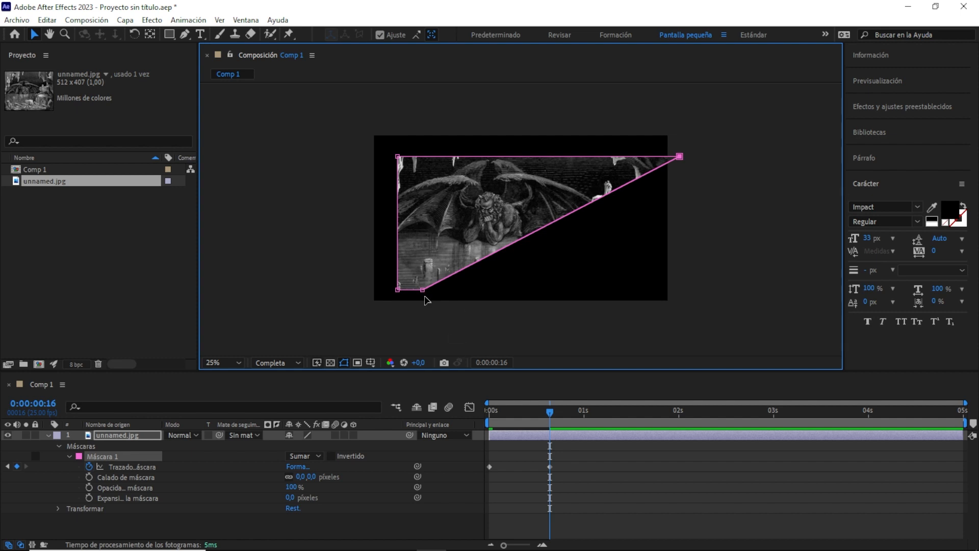
{"action": "left_click_drag", "start_coordinate": [423, 290], "coordinate": [680, 290]}
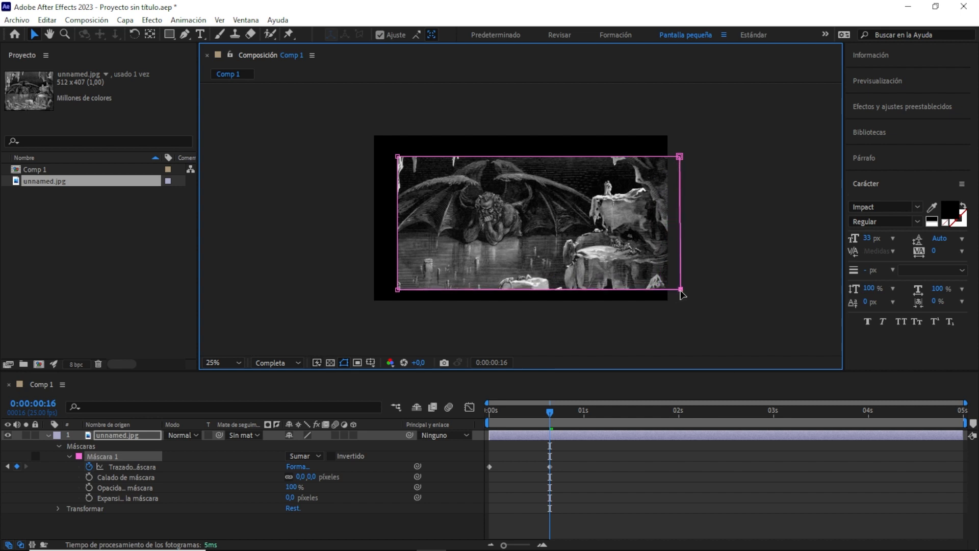
{"action": "left_click_drag", "start_coordinate": [521, 411], "coordinate": [424, 424]}
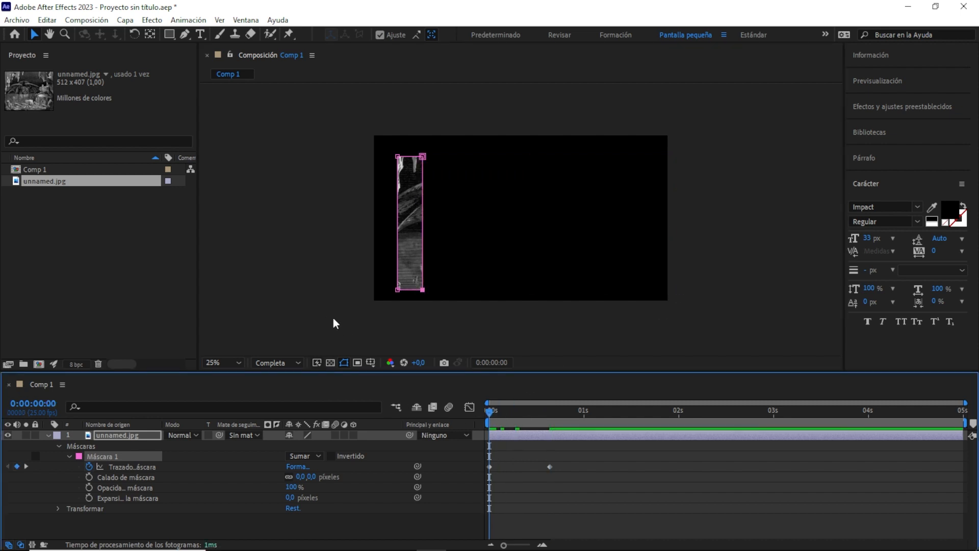
{"action": "key", "text": "space"}
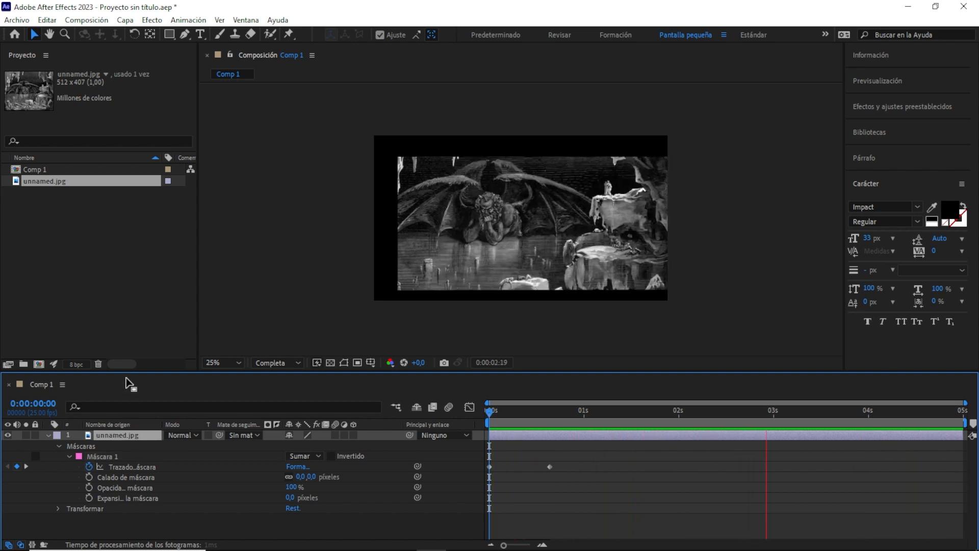
Step: Delete the unnamed.jpg layer and add a text layer reading "TEXTO" in the composition
{"action": "key", "text": "Delete"}
{"action": "left_click", "coordinate": [199, 34]}
{"action": "left_click", "coordinate": [424, 231]}
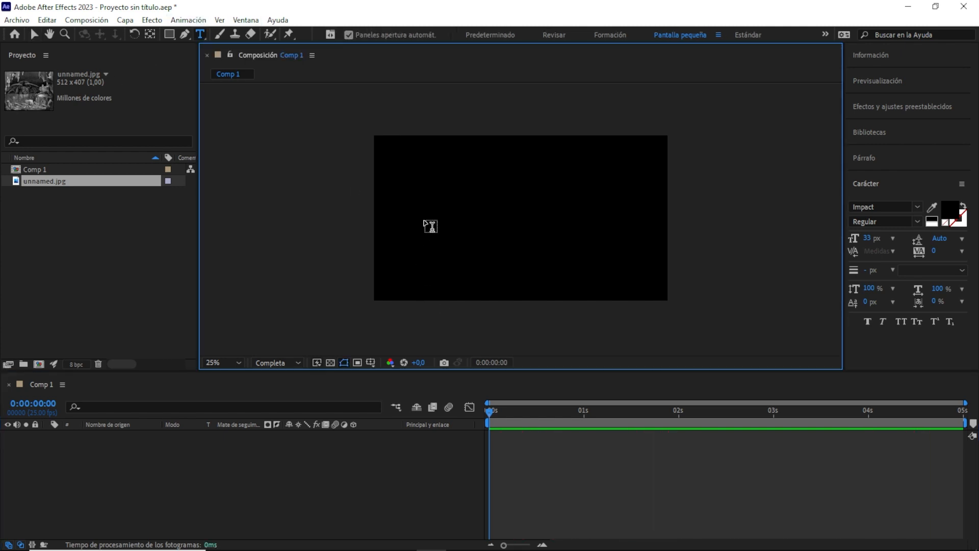
{"action": "left_click", "coordinate": [424, 222]}
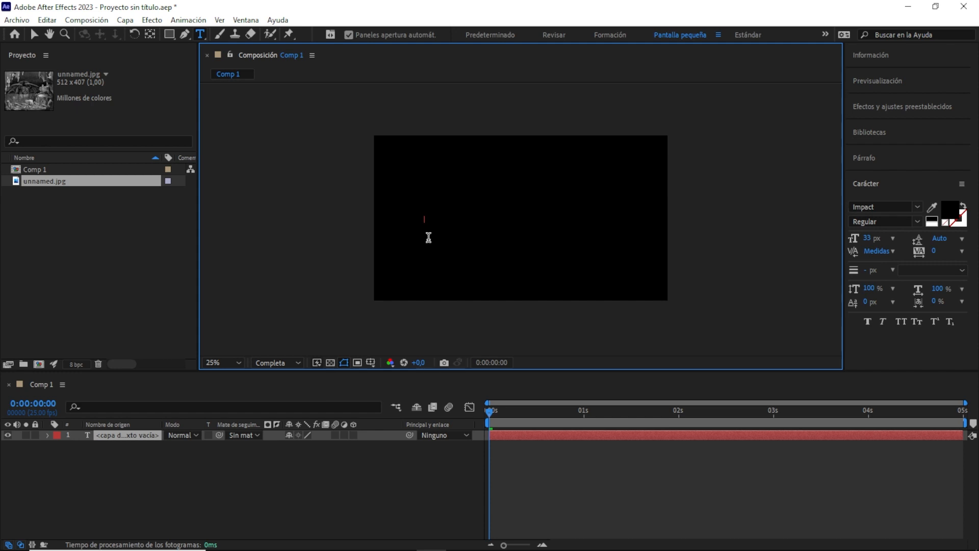
{"action": "type", "text": "TEXTO"}
Step: Set the TEXTO fill color to white (FFFFFF) and enlarge the text to span most of the composition's width
{"action": "left_click", "coordinate": [34, 34]}
{"action": "left_click", "coordinate": [950, 213]}
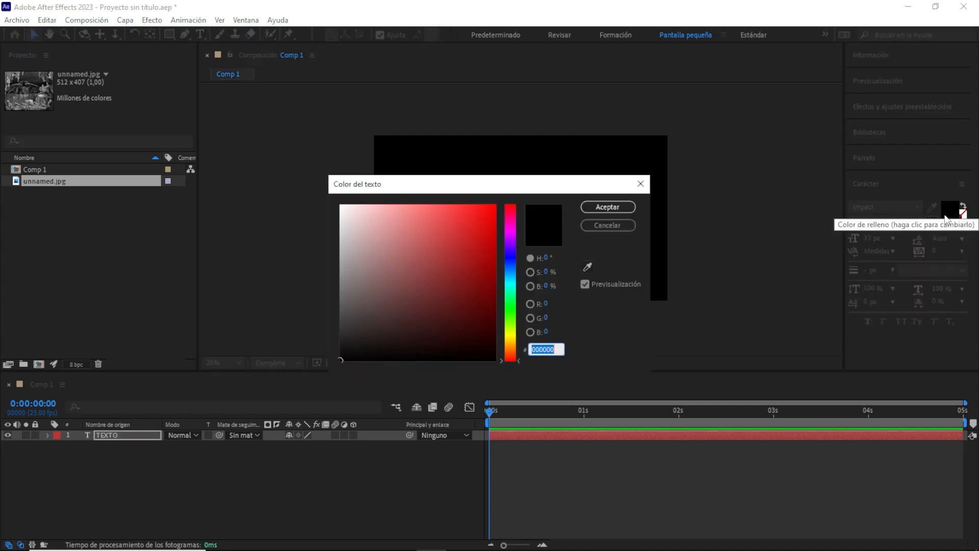
{"action": "left_click_drag", "start_coordinate": [437, 223], "coordinate": [316, 183]}
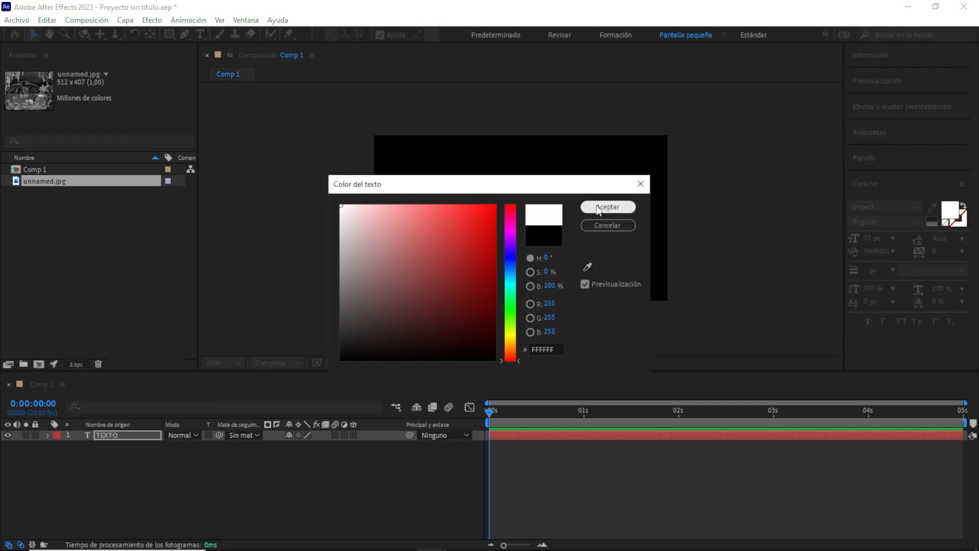
{"action": "left_click", "coordinate": [598, 208]}
{"action": "left_click_drag", "start_coordinate": [436, 216], "coordinate": [612, 198]}
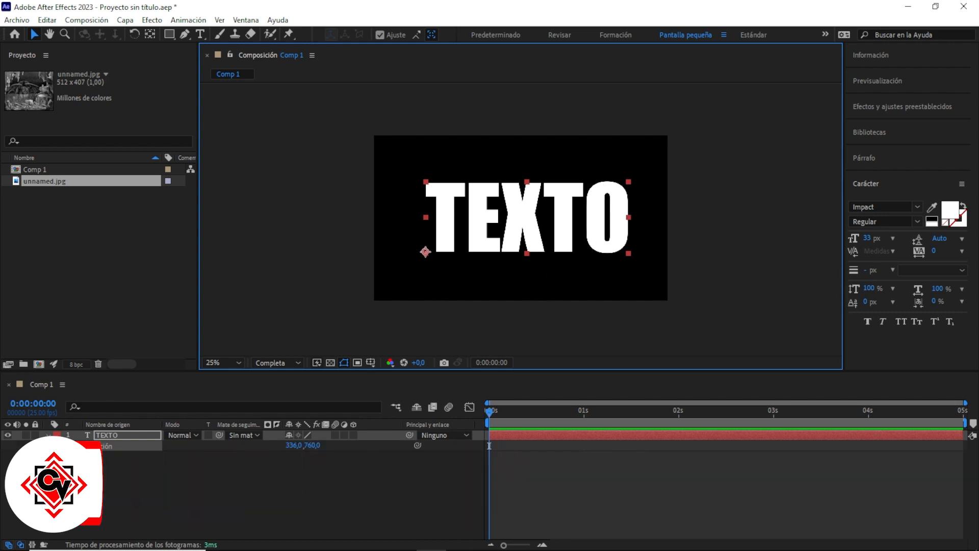
Step: Keyframe TEXTO's Position from below the frame (312, 1544) at 0:00:00:00 to the centre (312, 756) at 0:00:00:20
{"action": "key", "text": "p"}
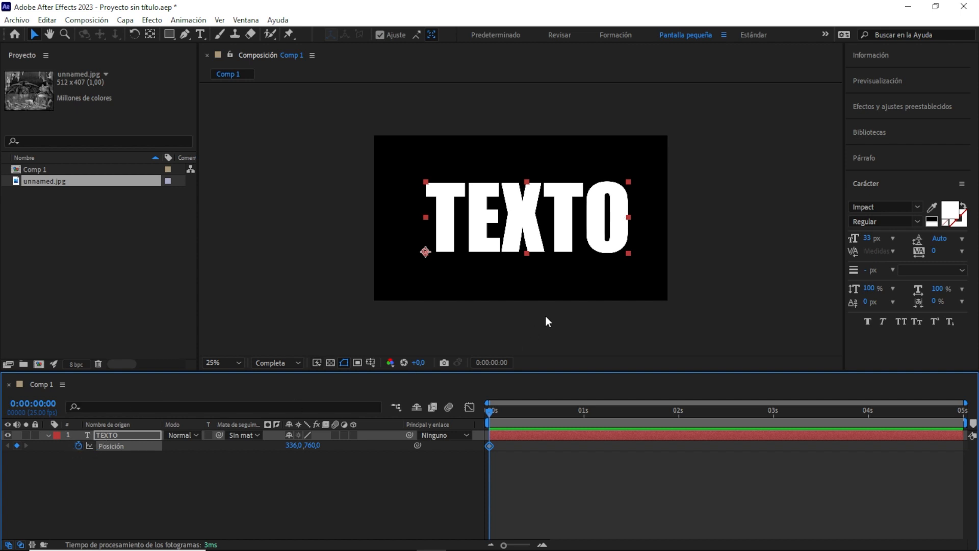
{"action": "left_click_drag", "start_coordinate": [629, 216], "coordinate": [619, 319]}
{"action": "left_click_drag", "start_coordinate": [526, 410], "coordinate": [566, 420]}
{"action": "left_click_drag", "start_coordinate": [584, 323], "coordinate": [580, 202]}
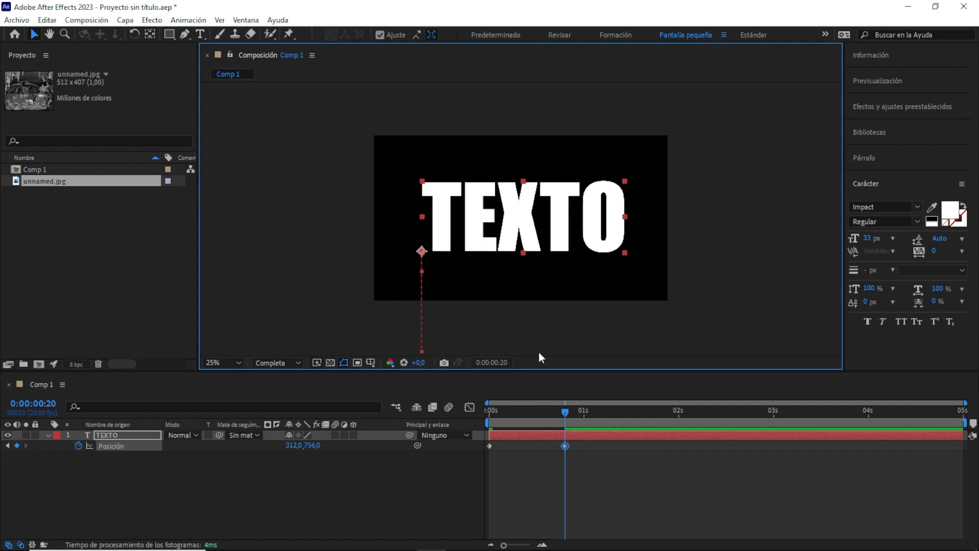
Step: Preview the text's rise and move its second Position keyframe to 0:00:00:12 to speed it up
{"action": "left_click_drag", "start_coordinate": [549, 409], "coordinate": [439, 418]}
{"action": "key", "text": "space"}
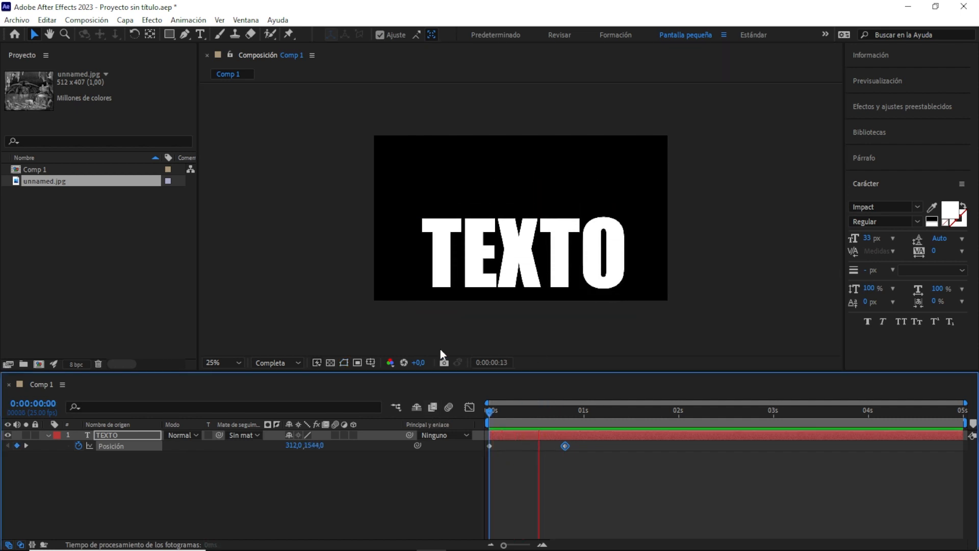
{"action": "left_click_drag", "start_coordinate": [563, 446], "coordinate": [533, 445]}
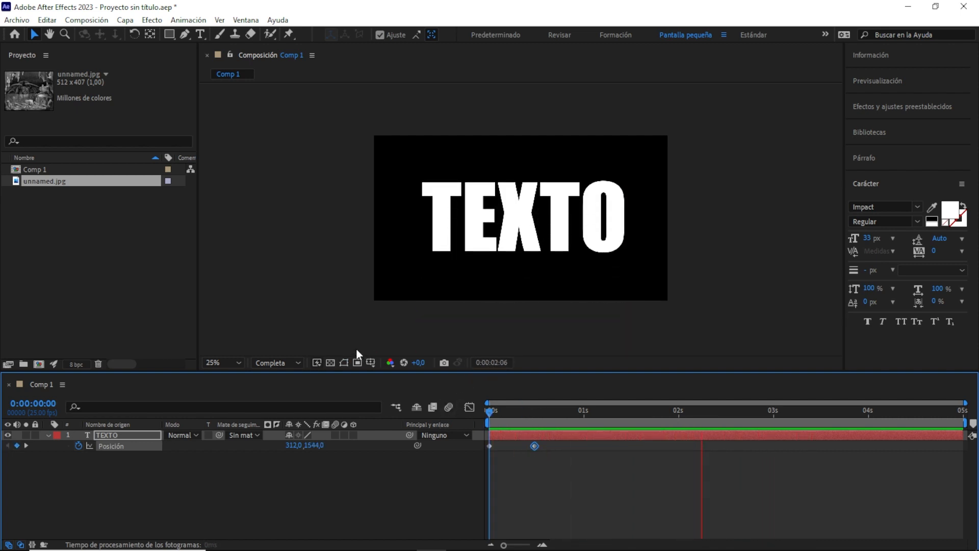
{"action": "left_click", "coordinate": [485, 412]}
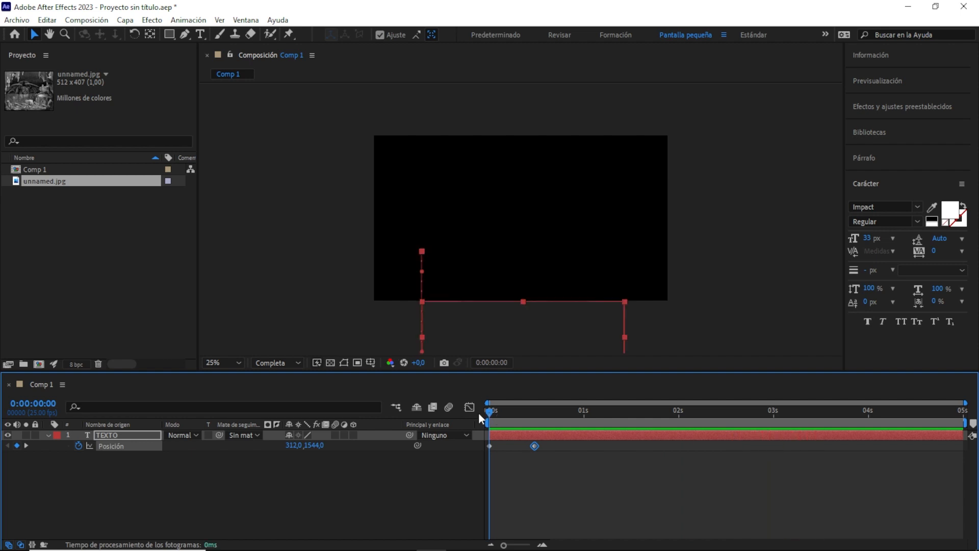
Step: Add a new mask to the TEXTO layer, expand its properties and start keyframing its path at 0:00:00:00
{"action": "right_click", "coordinate": [146, 434]}
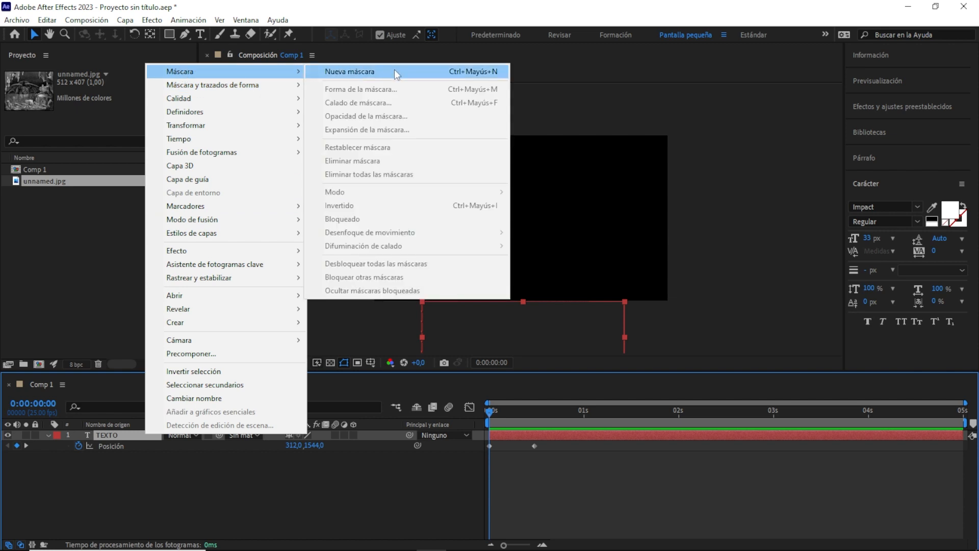
{"action": "left_click", "coordinate": [393, 70]}
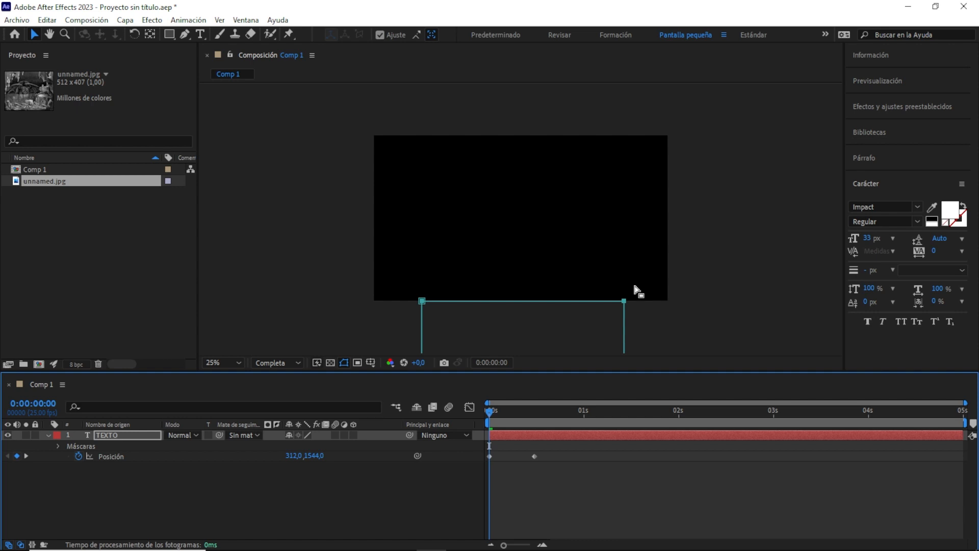
{"action": "left_click", "coordinate": [58, 445]}
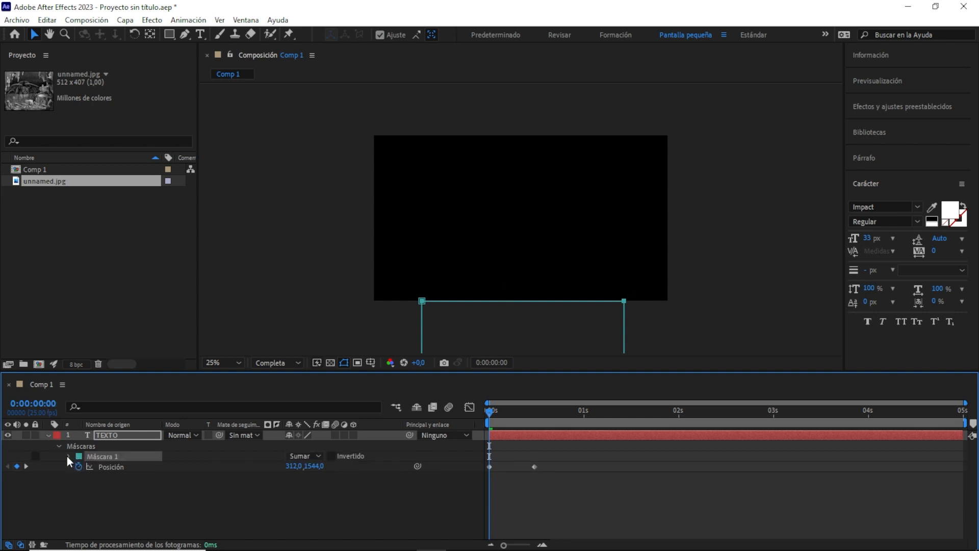
{"action": "left_click", "coordinate": [68, 455]}
{"action": "left_click", "coordinate": [90, 466]}
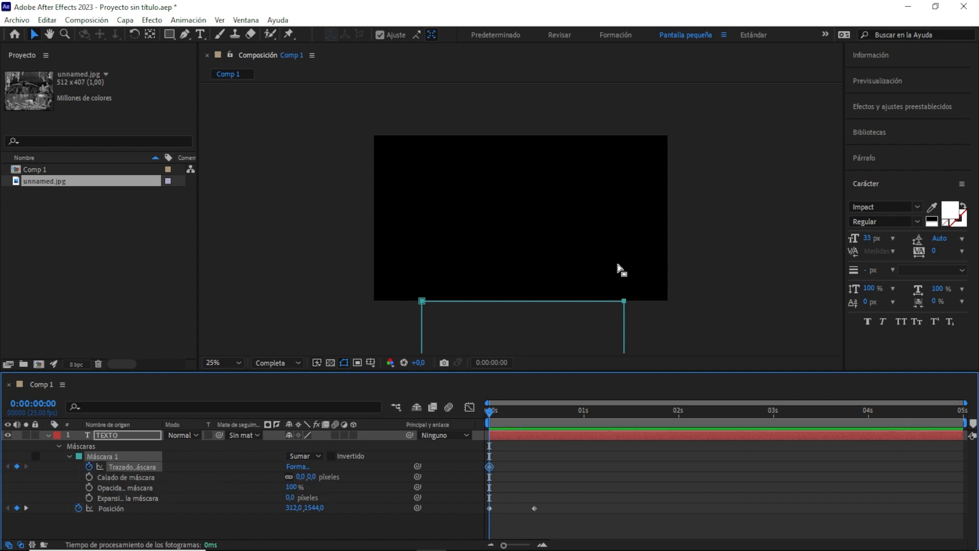
Step: Move the mask up to the frame's centre at 0:00:00:00, and back around the text at 0:00:00:12
{"action": "left_click_drag", "start_coordinate": [625, 303], "coordinate": [626, 180]}
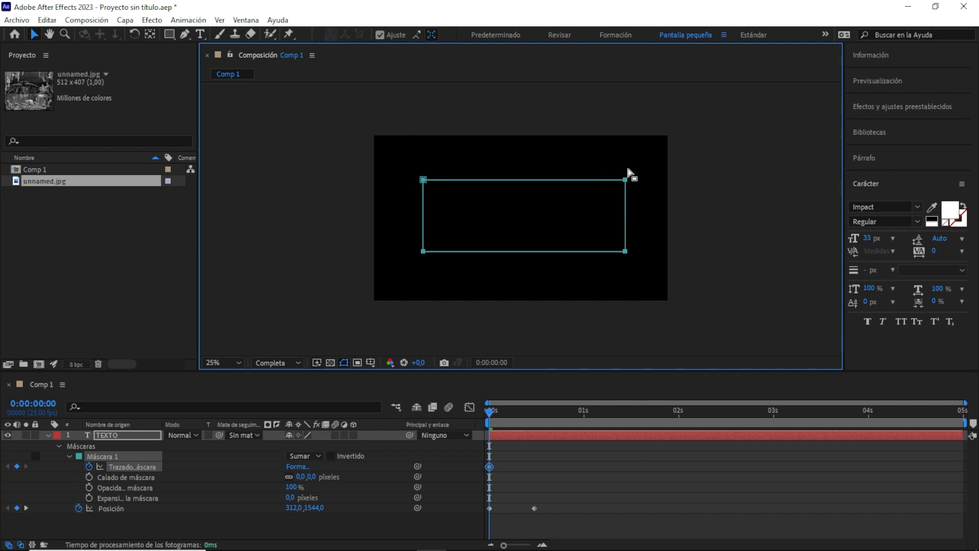
{"action": "left_click_drag", "start_coordinate": [508, 415], "coordinate": [535, 425]}
{"action": "left_click_drag", "start_coordinate": [626, 134], "coordinate": [627, 256]}
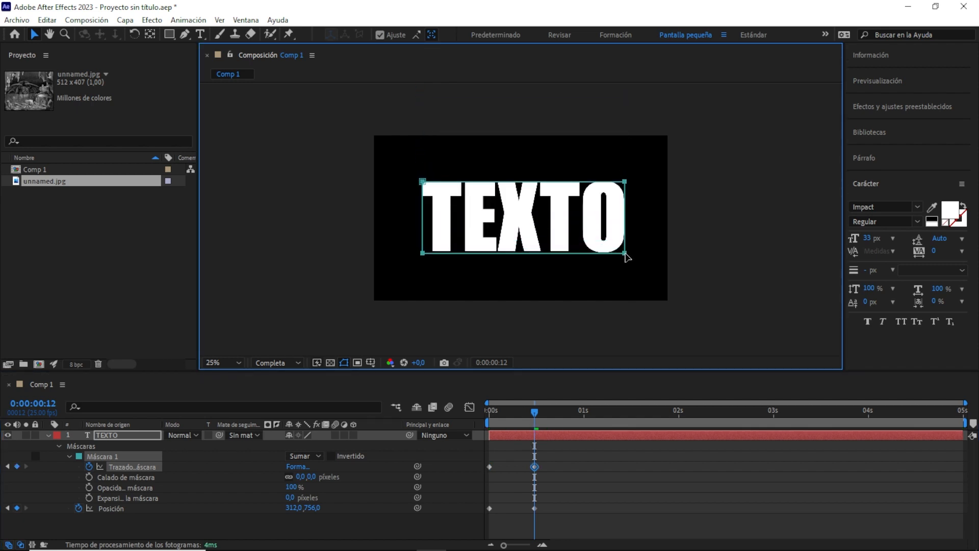
Step: Preview the masked TEXTO reveal from the start of the composition
{"action": "left_click_drag", "start_coordinate": [535, 412], "coordinate": [413, 421]}
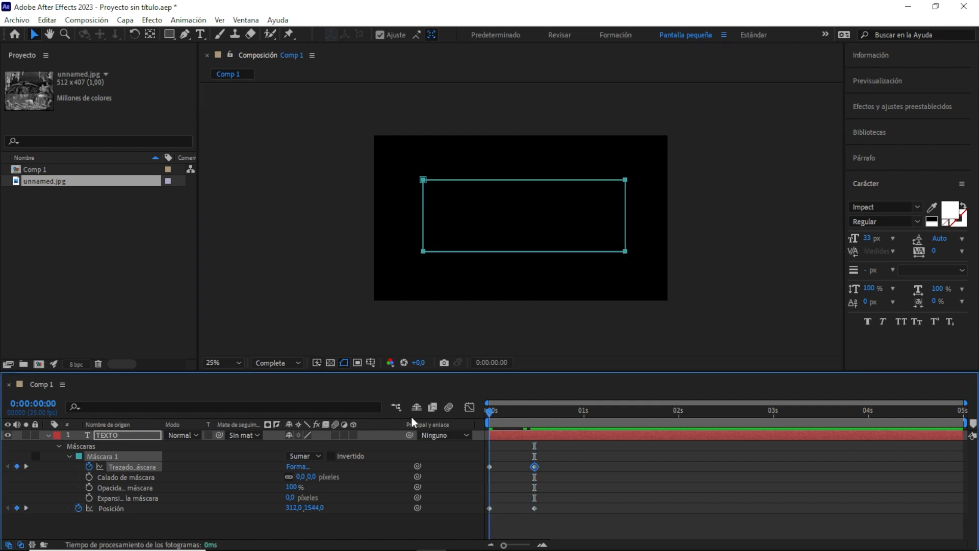
{"action": "key", "text": "space"}
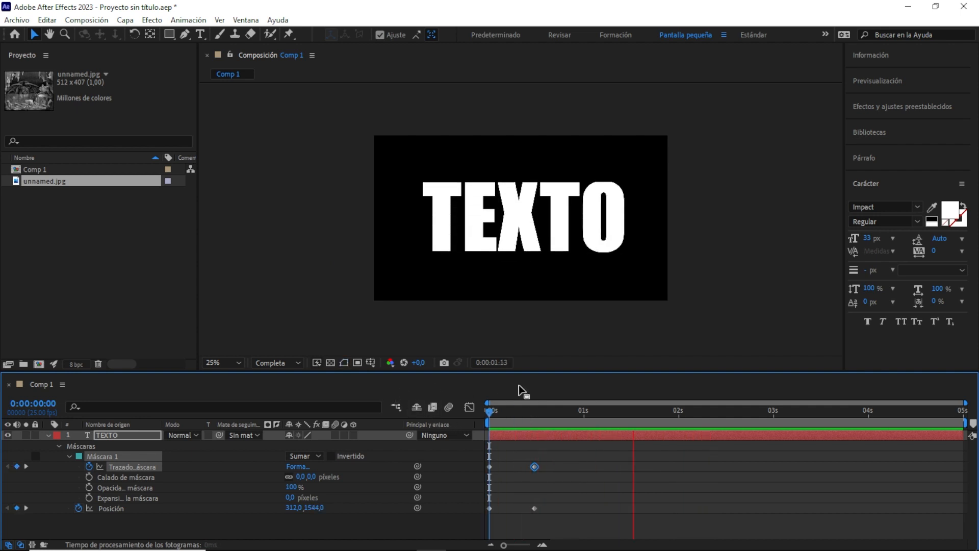
{"action": "key", "text": "space"}
{"action": "key", "text": "space"}
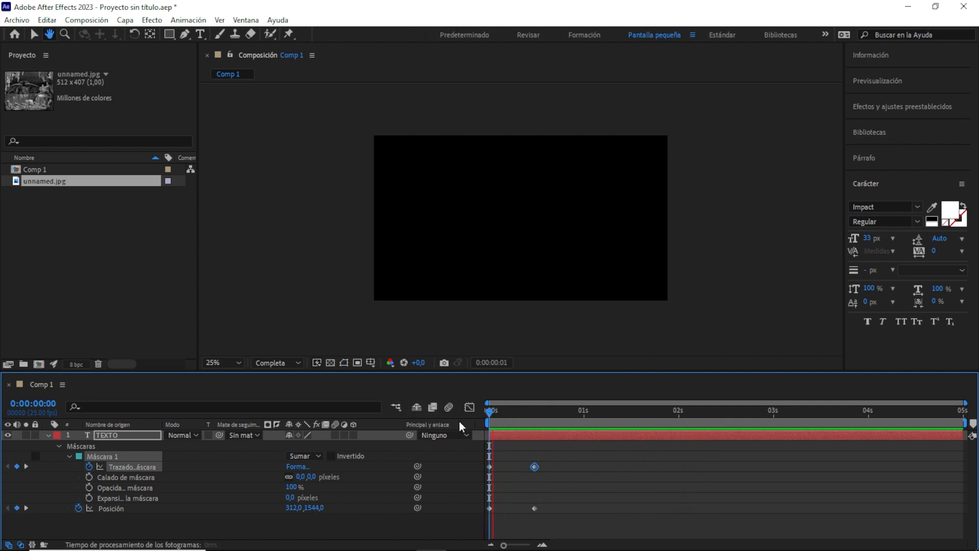
Step: Apply the Desacelerac./Acelerac. suave easing to TEXTO's Position keyframe at 0:00:00:12
{"action": "left_click", "coordinate": [515, 411]}
{"action": "left_click_drag", "start_coordinate": [515, 414], "coordinate": [533, 418]}
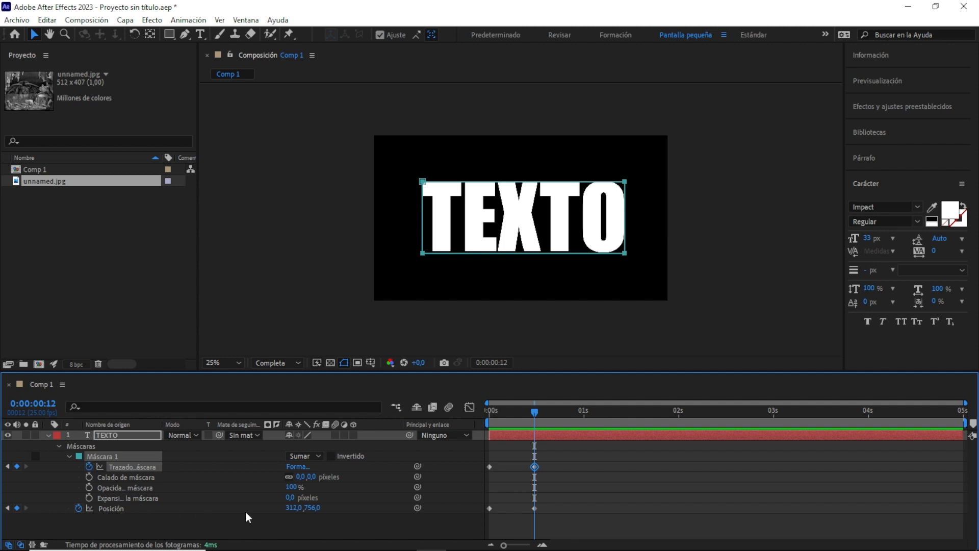
{"action": "left_click", "coordinate": [533, 509]}
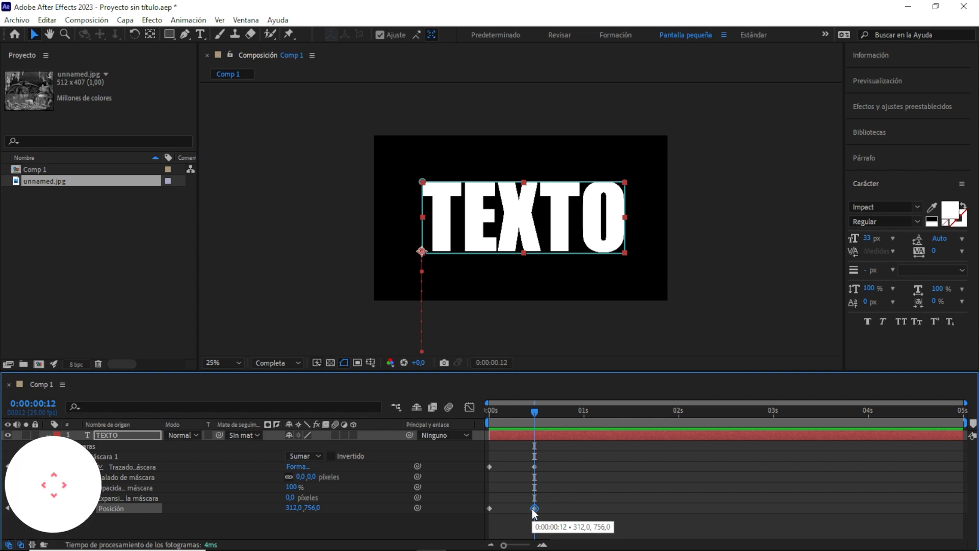
{"action": "right_click", "coordinate": [534, 509]}
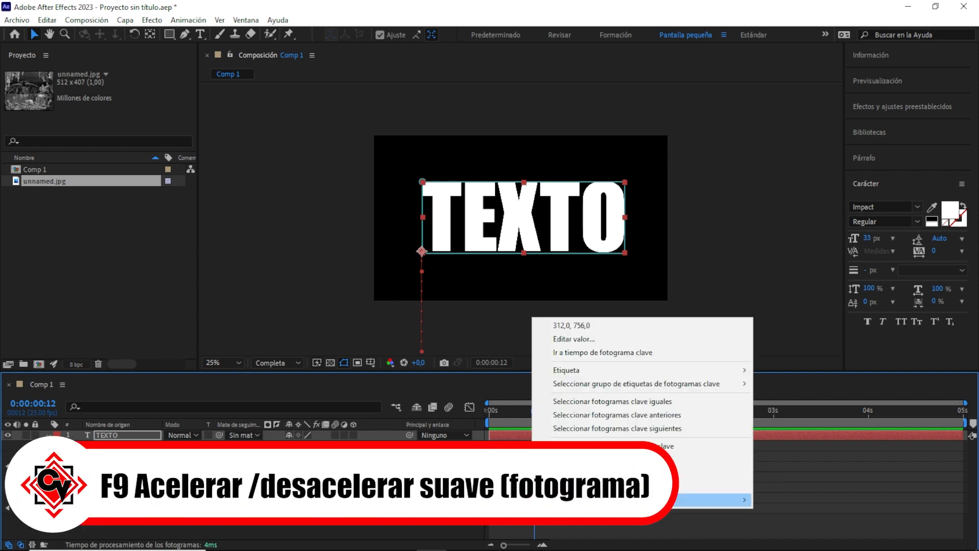
{"action": "mouse_move", "coordinate": [714, 499]}
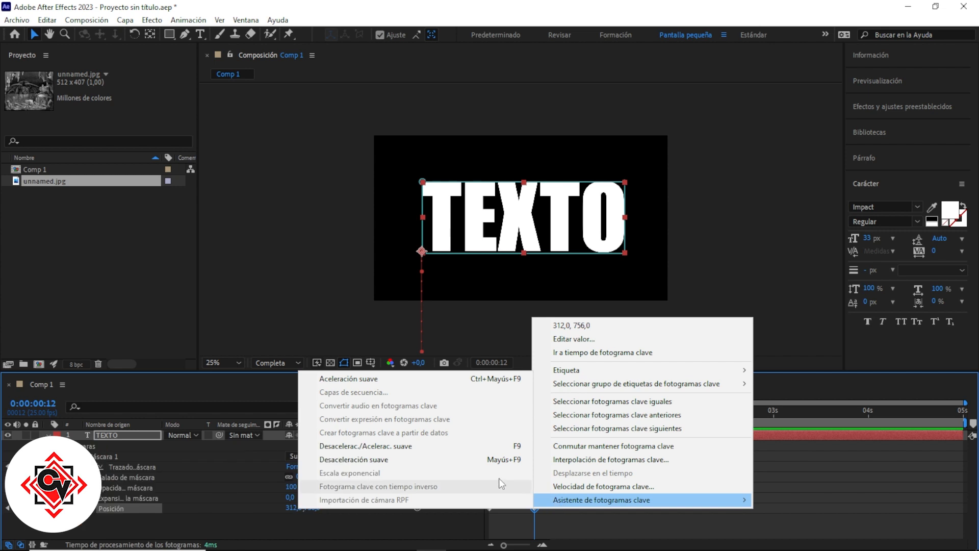
{"action": "left_click", "coordinate": [425, 446]}
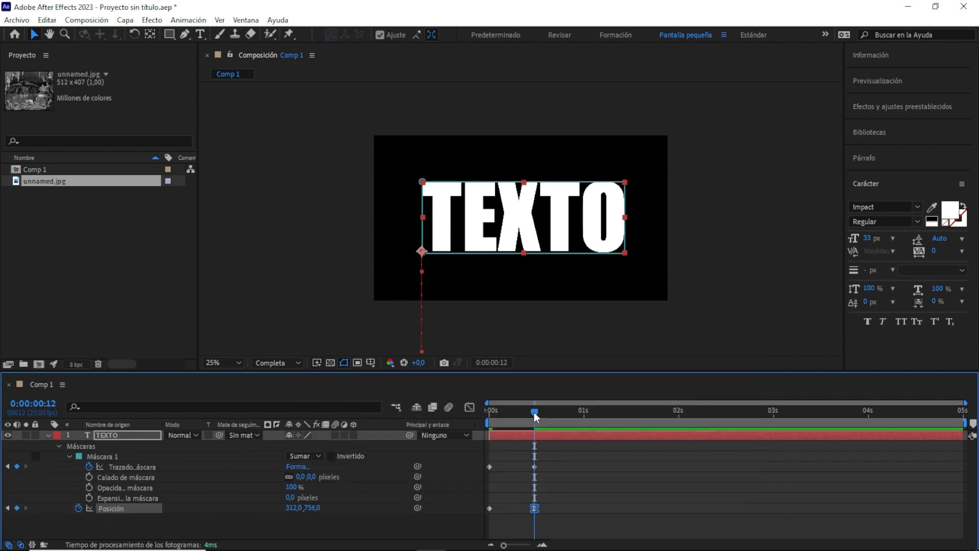
Step: Preview the eased TEXTO reveal from the start of the composition, ending back at 0:00:00:00
{"action": "key", "text": "Home"}
{"action": "key", "text": "space"}
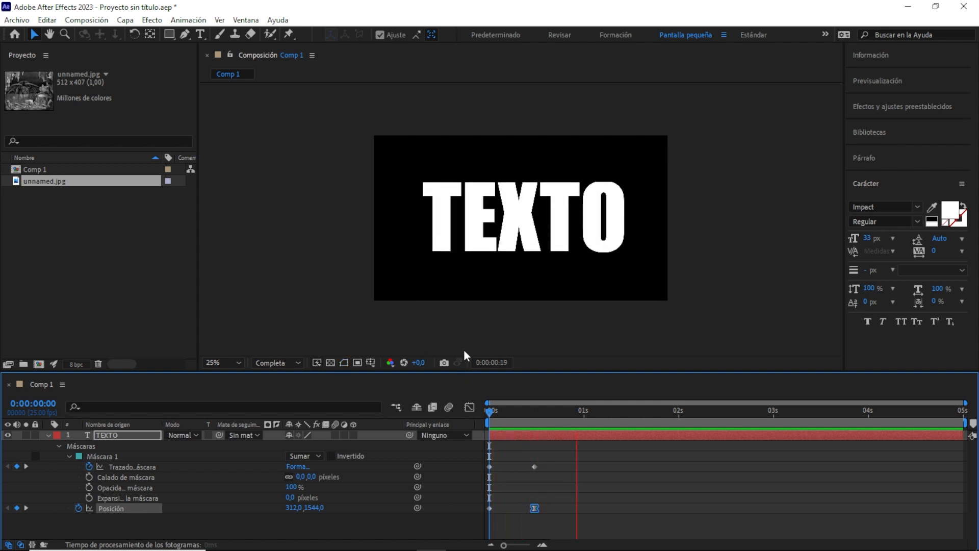
{"action": "left_click_drag", "start_coordinate": [546, 416], "coordinate": [484, 422]}
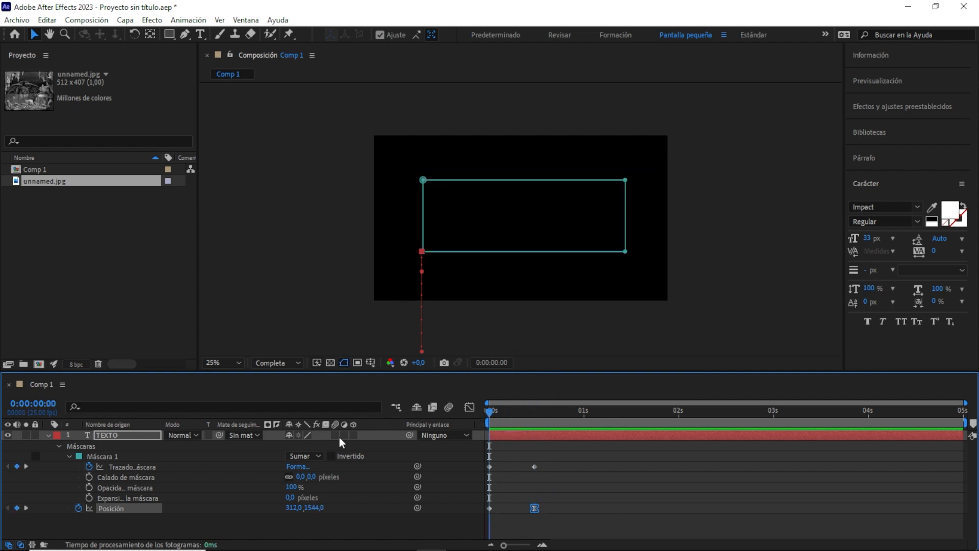
Step: With no layer selected, draw a rectangle shape around the title area and set its stroke width to 58 px
{"action": "left_click", "coordinate": [170, 35]}
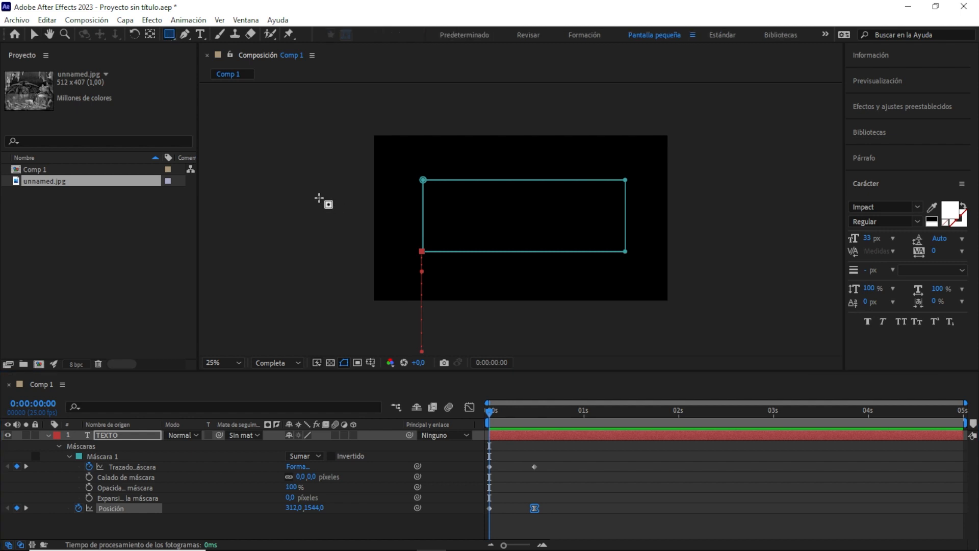
{"action": "left_click", "coordinate": [35, 36]}
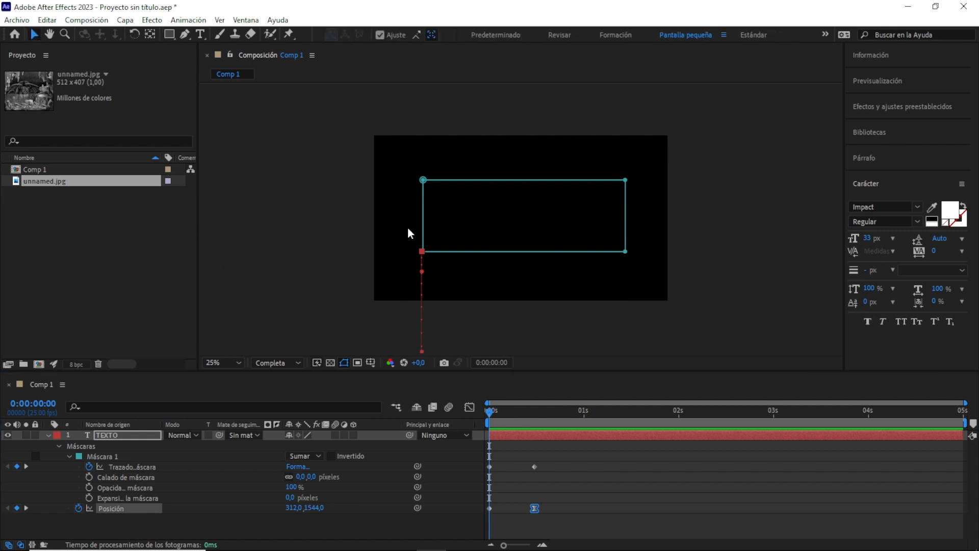
{"action": "left_click", "coordinate": [325, 218]}
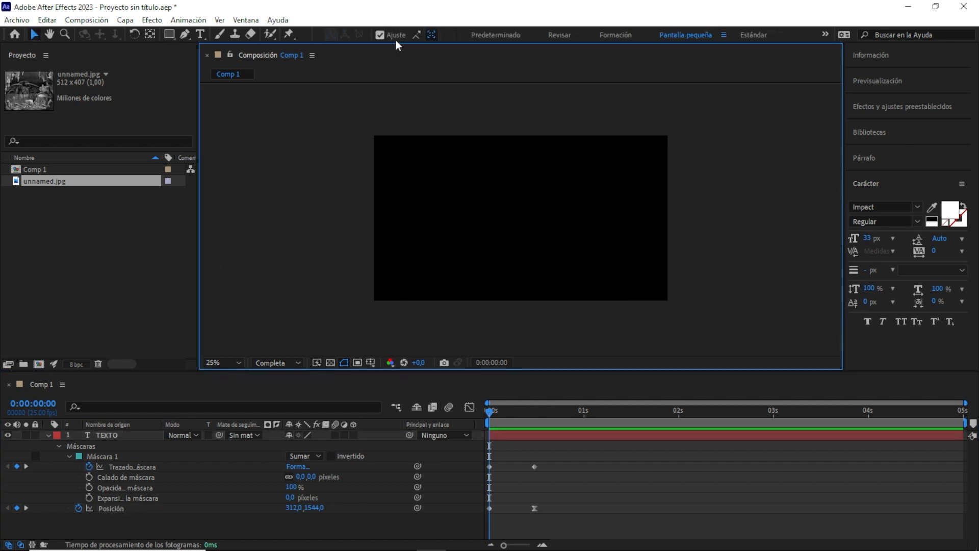
{"action": "left_click", "coordinate": [169, 35]}
{"action": "mouse_move", "coordinate": [422, 173]}
{"action": "left_mouse_down"}
{"action": "mouse_move", "coordinate": [547, 273]}
{"action": "mouse_move", "coordinate": [640, 268]}
{"action": "left_mouse_up"}
{"action": "left_click_drag", "start_coordinate": [462, 35], "coordinate": [486, 36]}
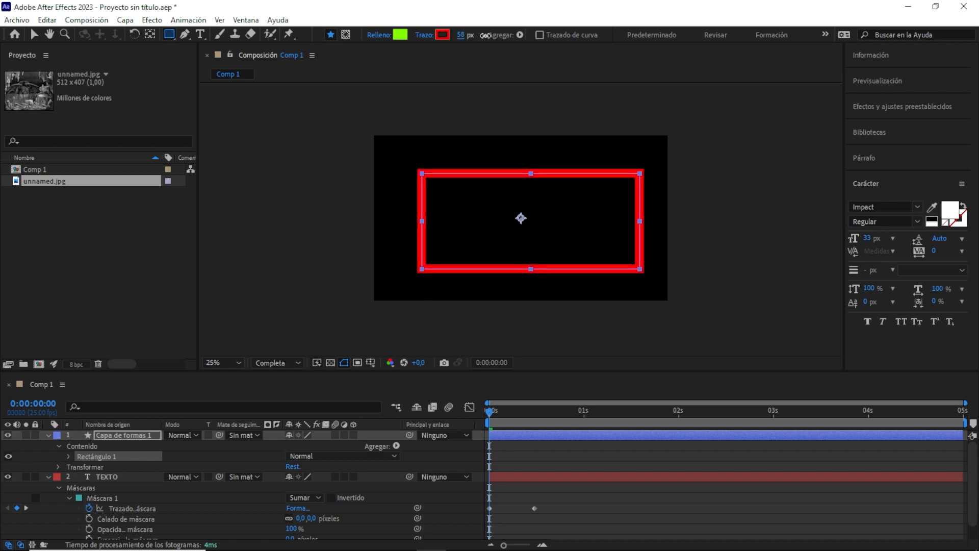
Step: Set the rectangle's stroke colour to white, FFFFFF
{"action": "left_click", "coordinate": [442, 35]}
{"action": "left_click_drag", "start_coordinate": [422, 250], "coordinate": [341, 205]}
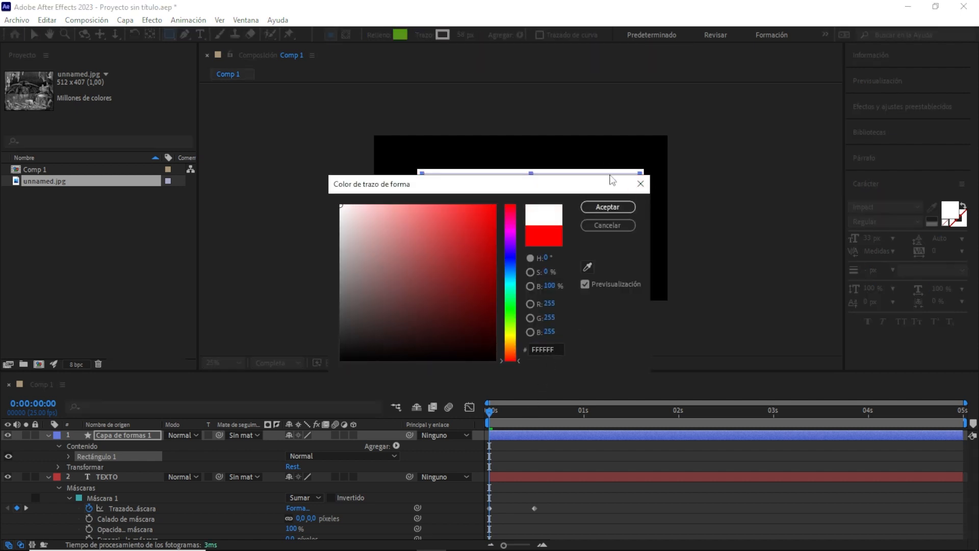
{"action": "left_click", "coordinate": [606, 207]}
Step: At 0:00:00:12, centre the rectangle around the TEXTO title and set its stroke width to 42 px
{"action": "left_click_drag", "start_coordinate": [493, 410], "coordinate": [534, 422]}
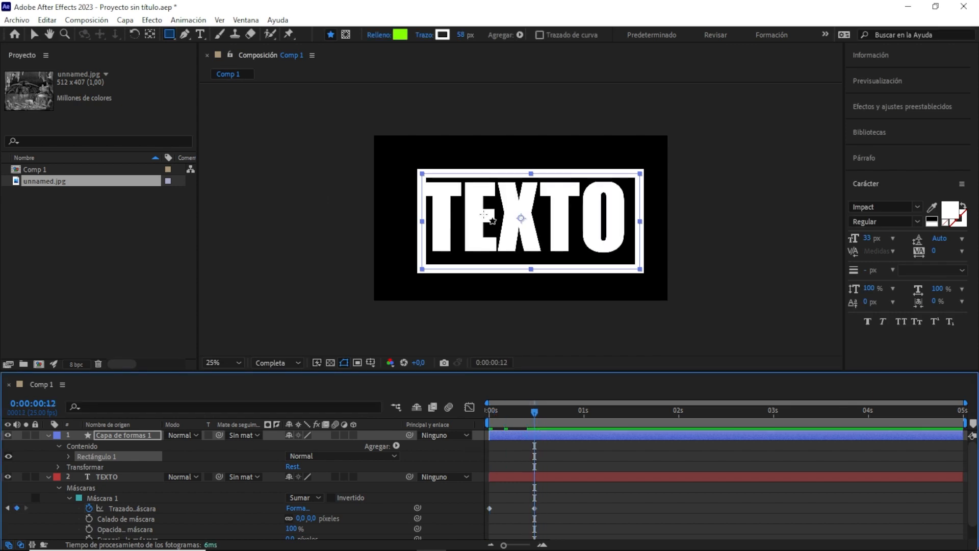
{"action": "left_click", "coordinate": [32, 34]}
{"action": "left_click_drag", "start_coordinate": [580, 178], "coordinate": [572, 172]}
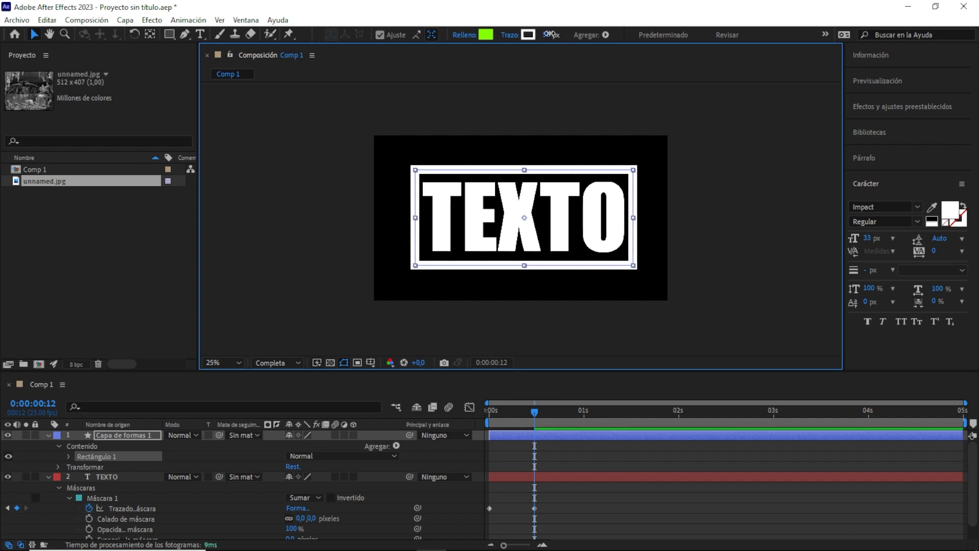
{"action": "left_click_drag", "start_coordinate": [541, 34], "coordinate": [536, 35]}
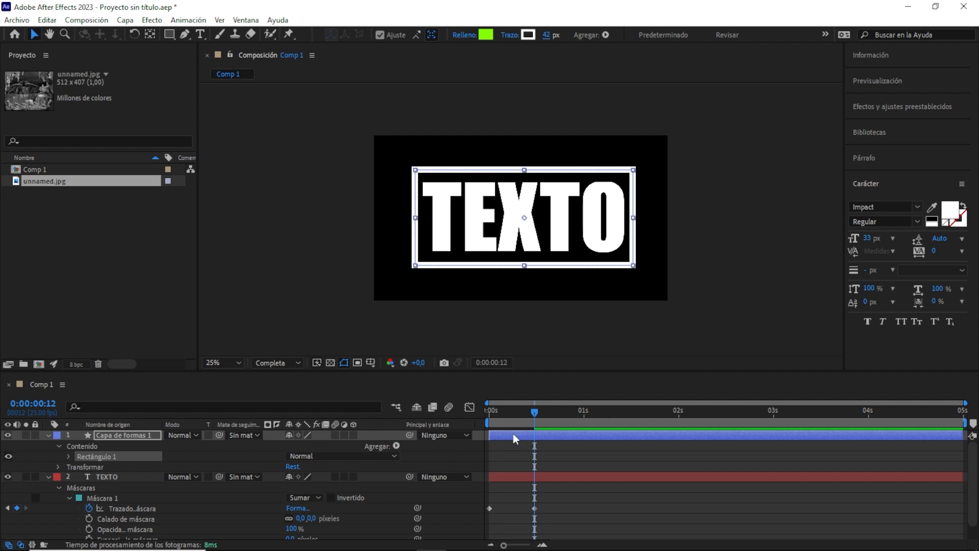
Step: Shift the TEXTO layer in time so it starts at about 0:00:00:11
{"action": "left_click_drag", "start_coordinate": [524, 419], "coordinate": [447, 424]}
{"action": "left_click_drag", "start_coordinate": [511, 475], "coordinate": [540, 447]}
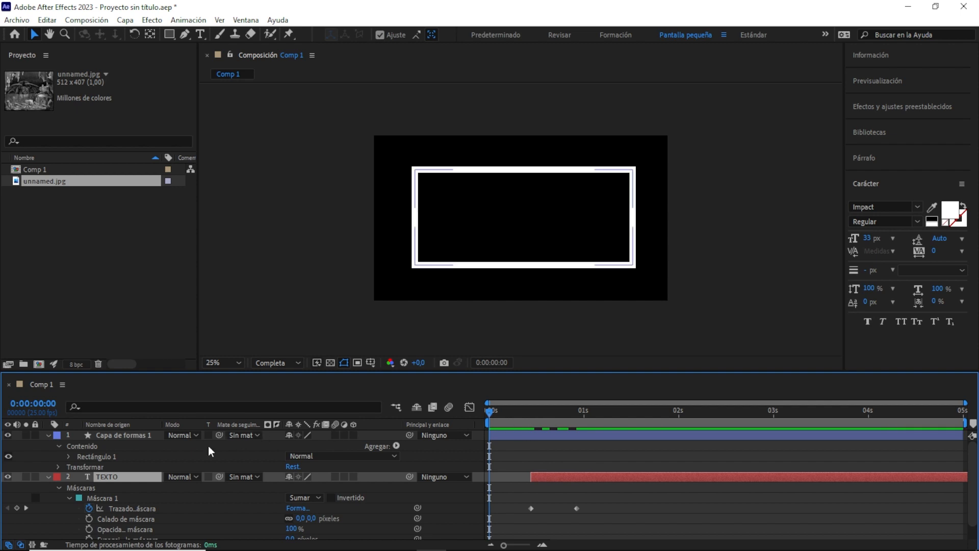
Step: Add a Recortar trazados operation to Capa de formas 1 and expand its properties
{"action": "left_click", "coordinate": [124, 433]}
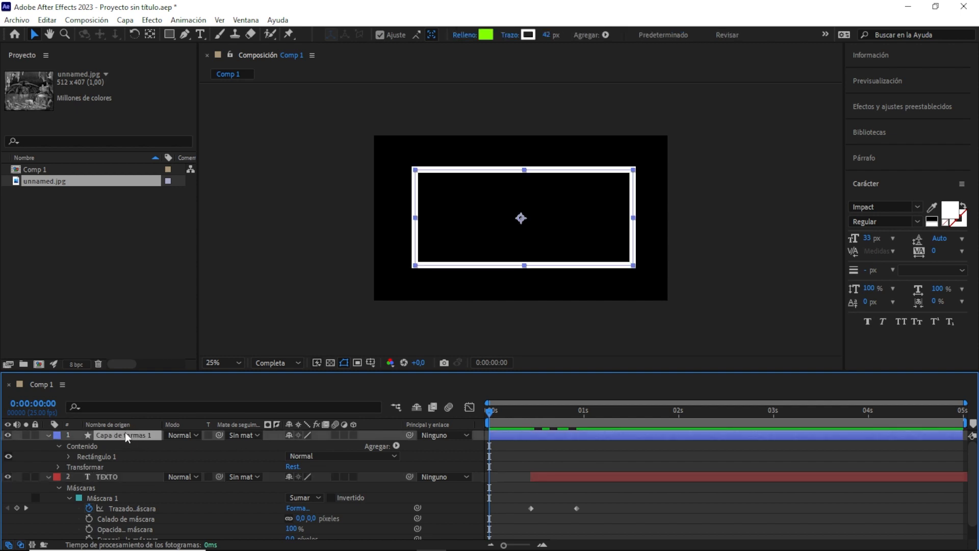
{"action": "left_click", "coordinate": [397, 446]}
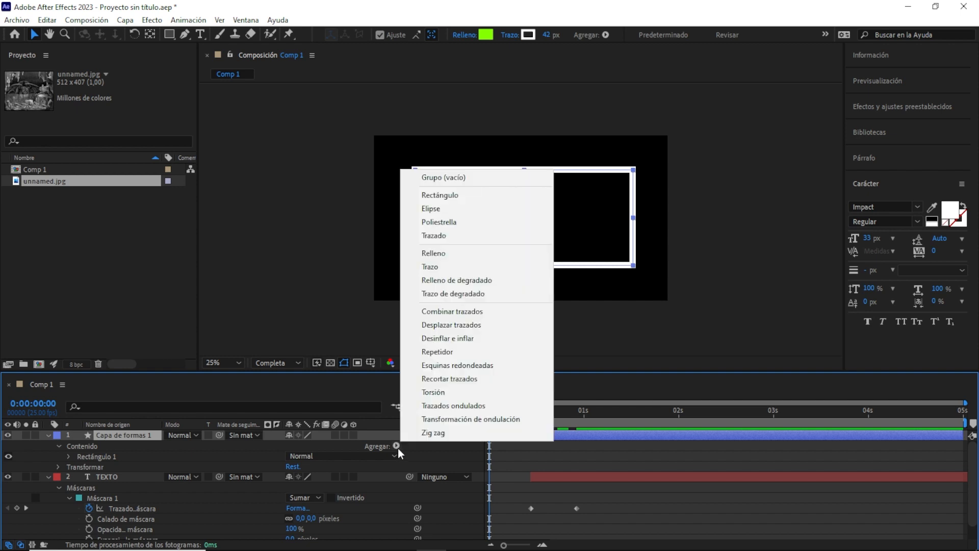
{"action": "left_click", "coordinate": [441, 378]}
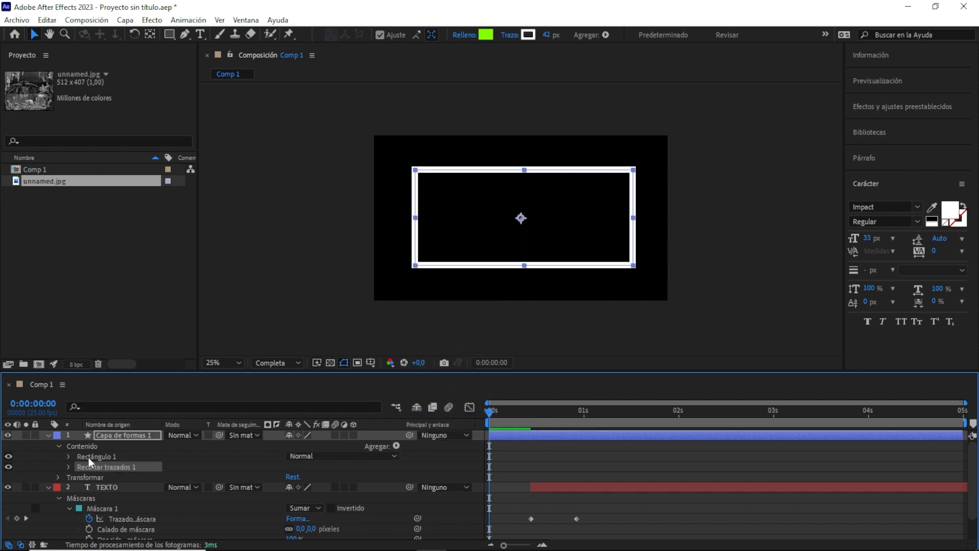
{"action": "left_click", "coordinate": [68, 466]}
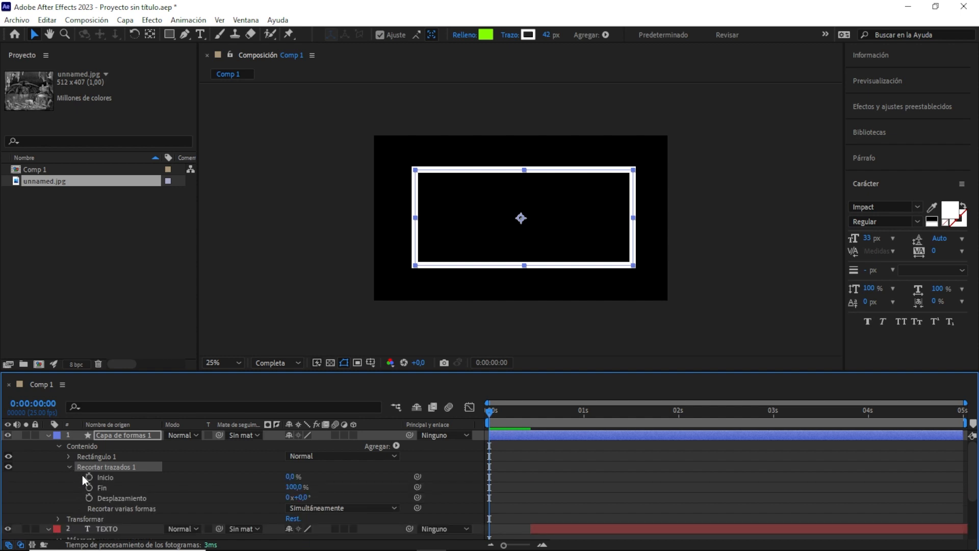
Step: Keyframe Inicio of Recortar trazados 1 at 100 % at 0:00:00:00 and 0 % at 0:00:00:10
{"action": "left_click", "coordinate": [89, 476]}
{"action": "left_click", "coordinate": [290, 477]}
{"action": "type", "text": "100"}
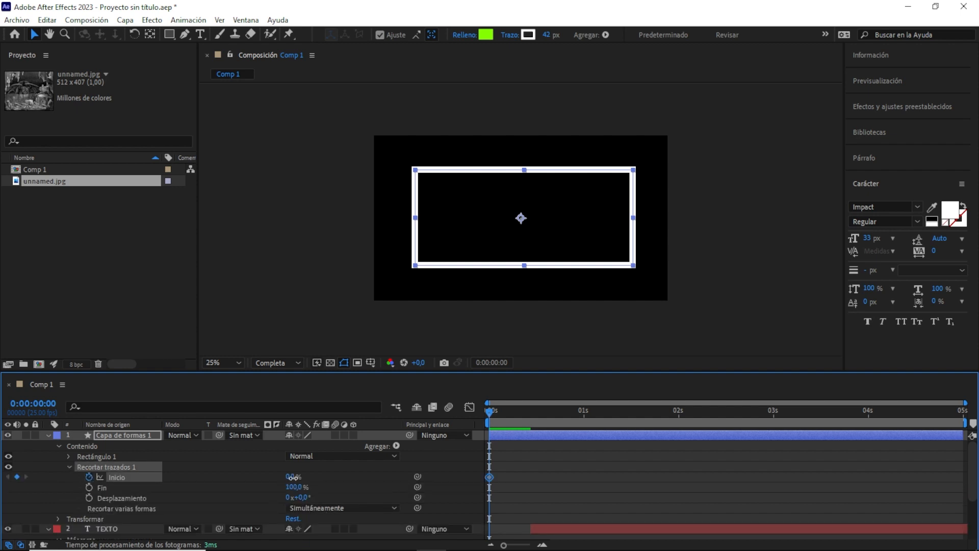
{"action": "key", "text": "Return"}
{"action": "mouse_move", "coordinate": [523, 419]}
{"action": "left_mouse_down"}
{"action": "mouse_move", "coordinate": [546, 424]}
{"action": "mouse_move", "coordinate": [529, 430]}
{"action": "left_mouse_up"}
{"action": "left_click_drag", "start_coordinate": [300, 479], "coordinate": [226, 475]}
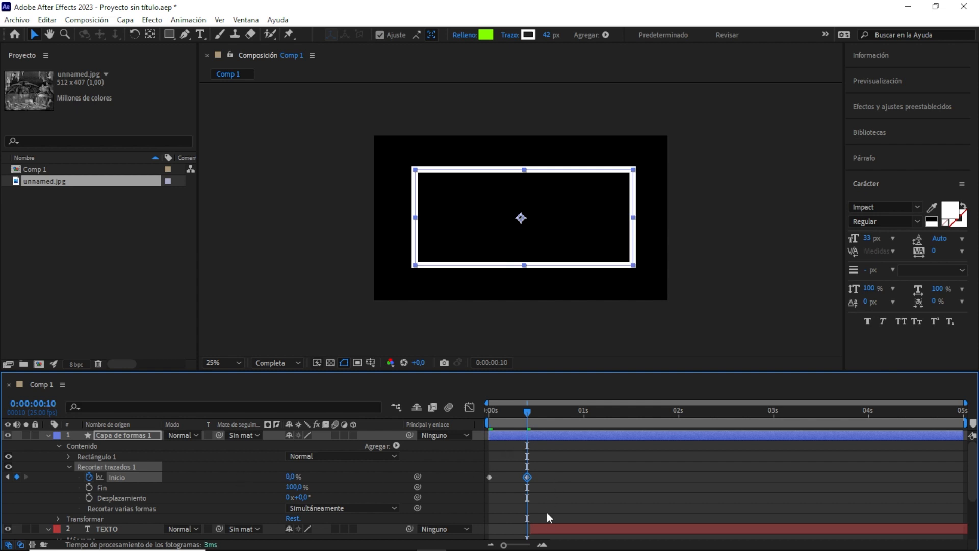
Step: Align the start of the TEXTO layer with 0:00:00:10 and preview the frame and title animation from the beginning
{"action": "left_click", "coordinate": [546, 528]}
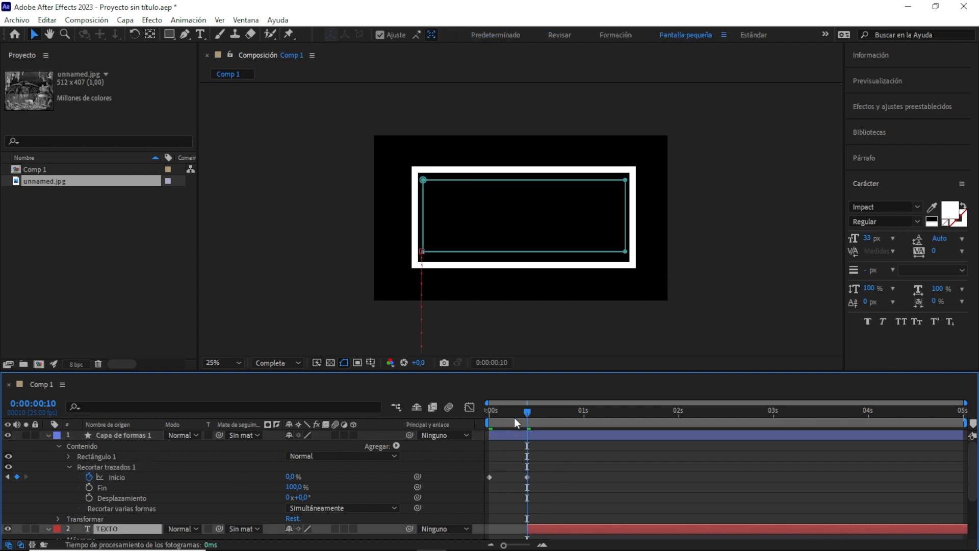
{"action": "left_click_drag", "start_coordinate": [528, 422], "coordinate": [439, 422]}
{"action": "key", "text": "space"}
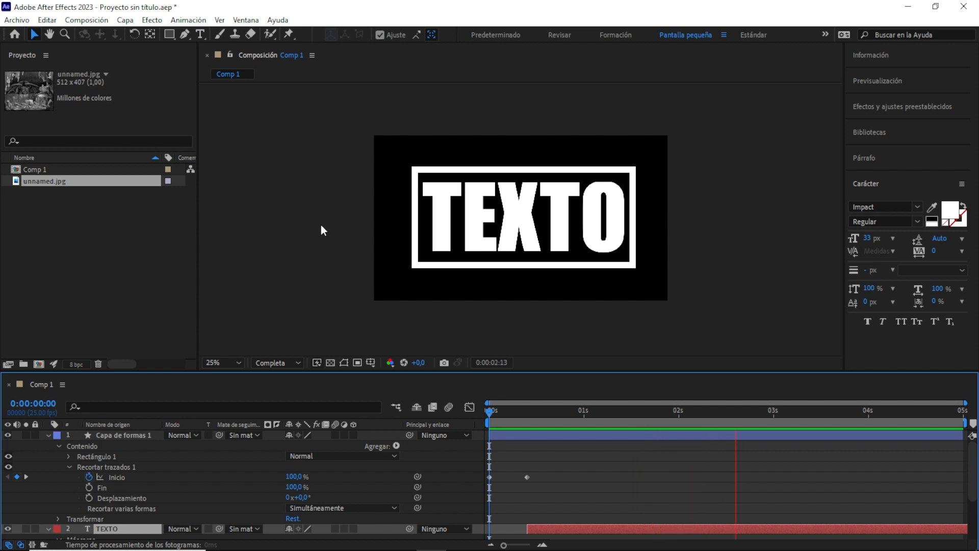
Step: Delete Capa de formas 1 and the TEXTO layer from Comp 1
{"action": "left_click", "coordinate": [140, 436]}
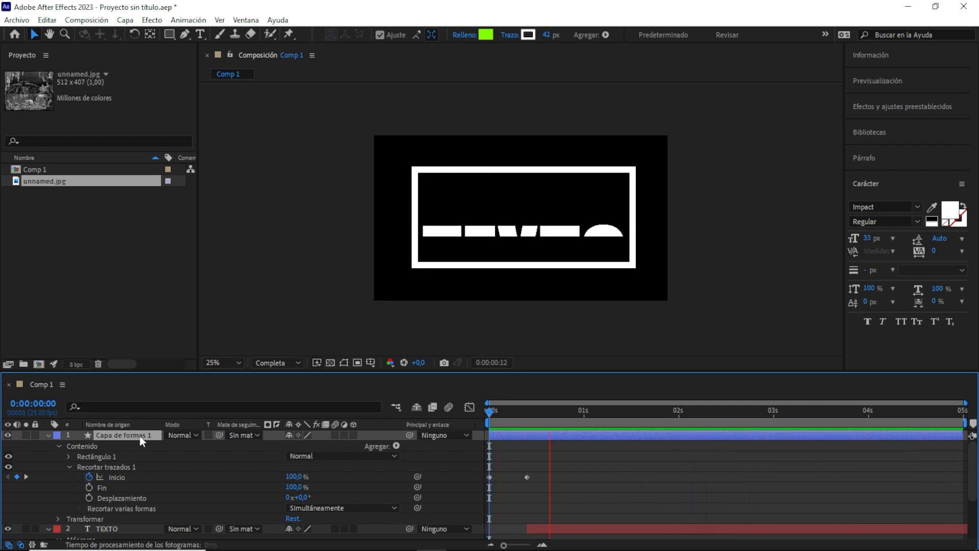
{"action": "key", "text": "Delete"}
{"action": "left_click", "coordinate": [139, 436]}
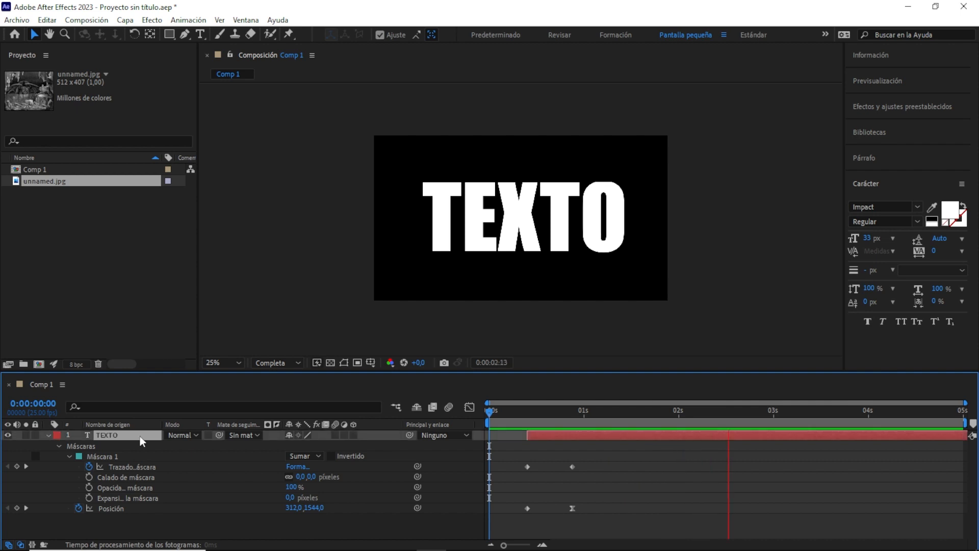
{"action": "key", "text": "Delete"}
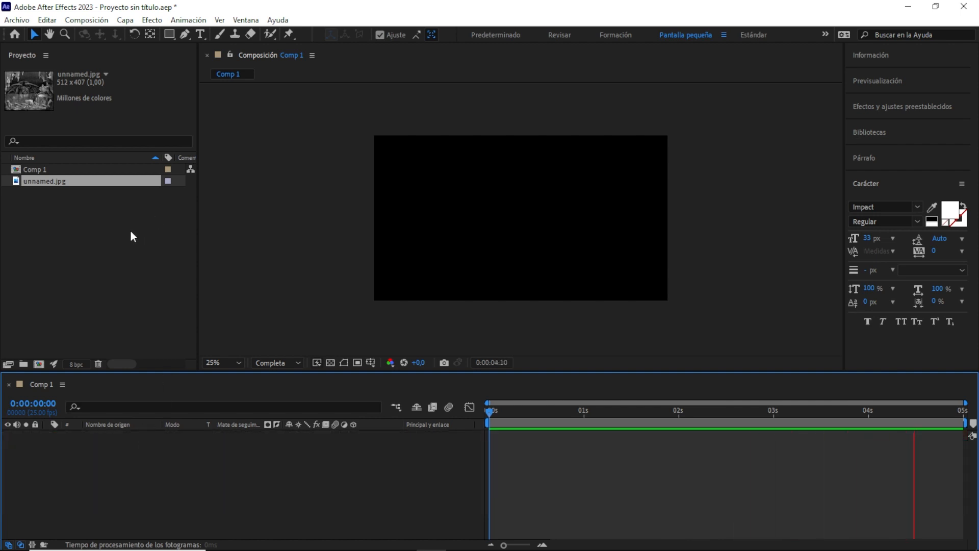
Step: Import the Background Fire HD video from the Imágenes folder as footage
{"action": "left_click", "coordinate": [114, 221]}
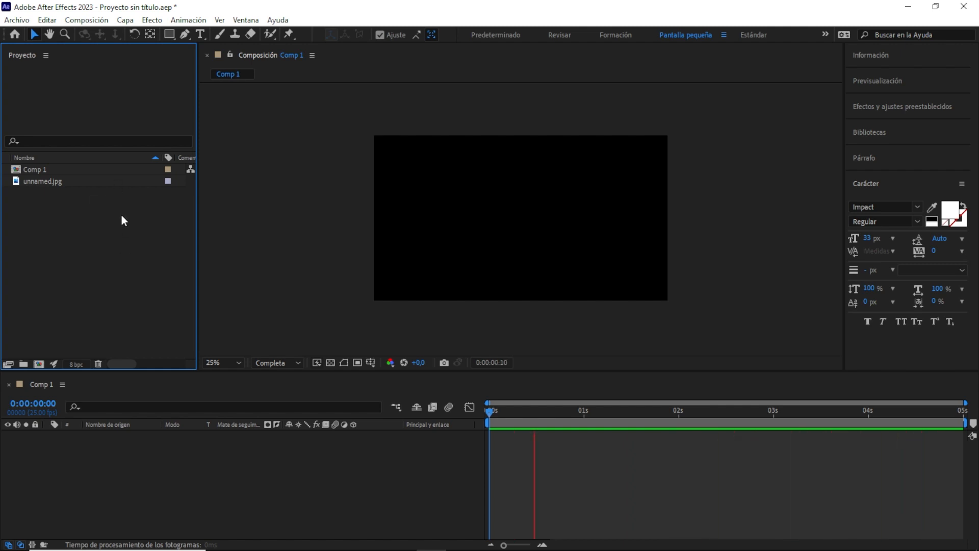
{"action": "double_click", "coordinate": [121, 213]}
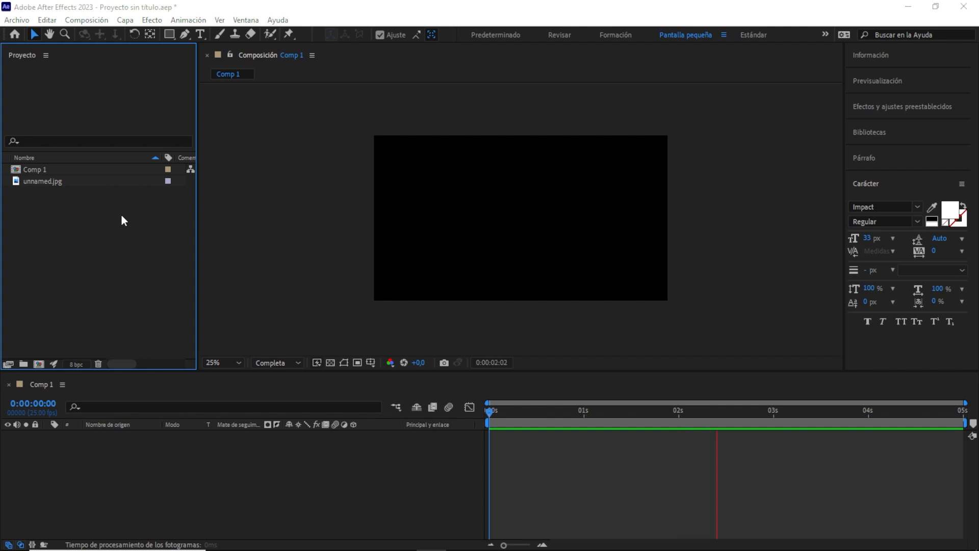
{"action": "left_click", "coordinate": [375, 209]}
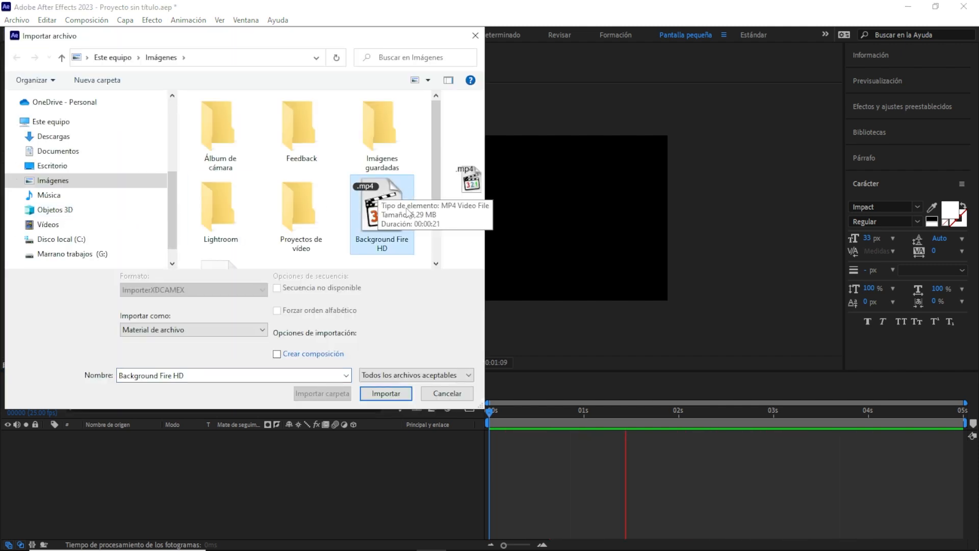
{"action": "left_click_drag", "start_coordinate": [434, 185], "coordinate": [439, 214]}
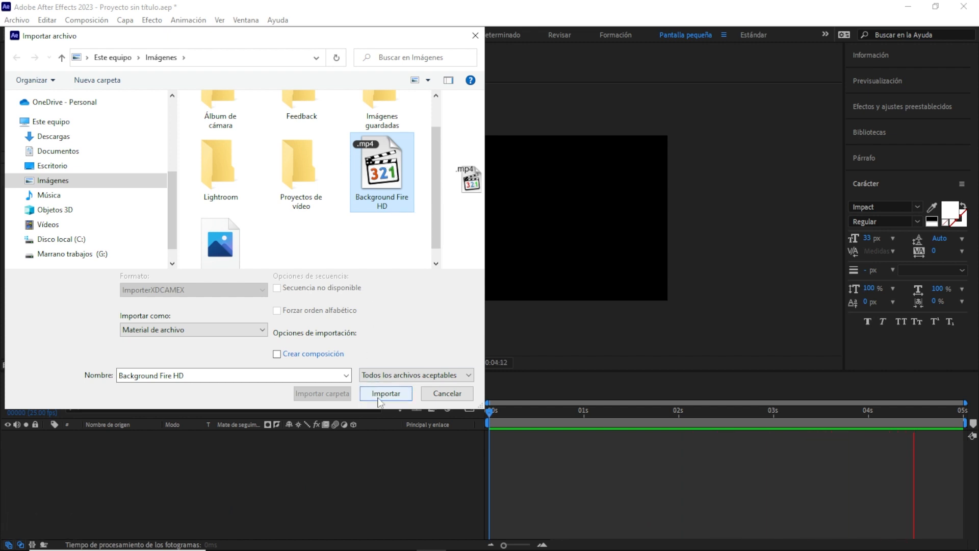
{"action": "left_click", "coordinate": [382, 398]}
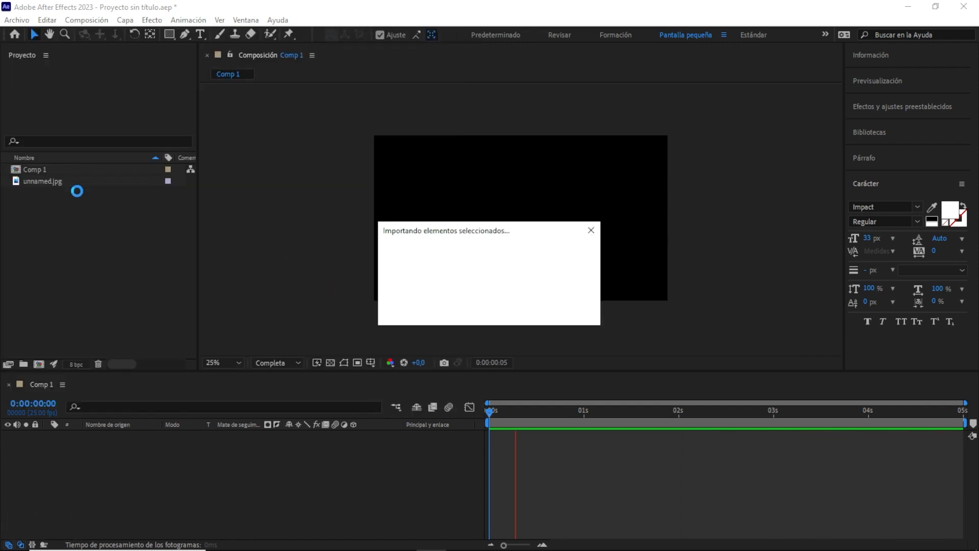
Step: Place Background Fire HD.mp4 in Comp 1 and enlarge it to cover the whole frame
{"action": "left_click_drag", "start_coordinate": [73, 168], "coordinate": [468, 195]}
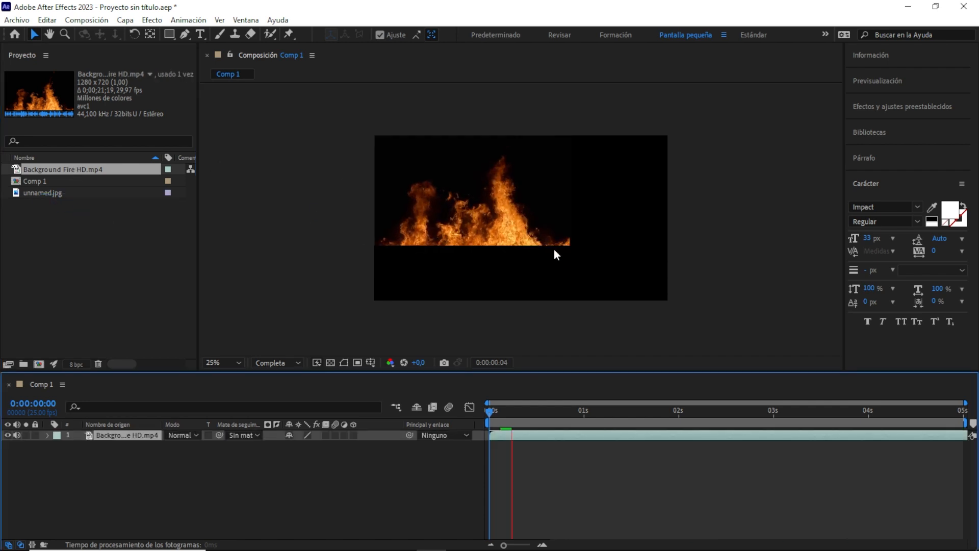
{"action": "left_click_drag", "start_coordinate": [566, 244], "coordinate": [621, 275]}
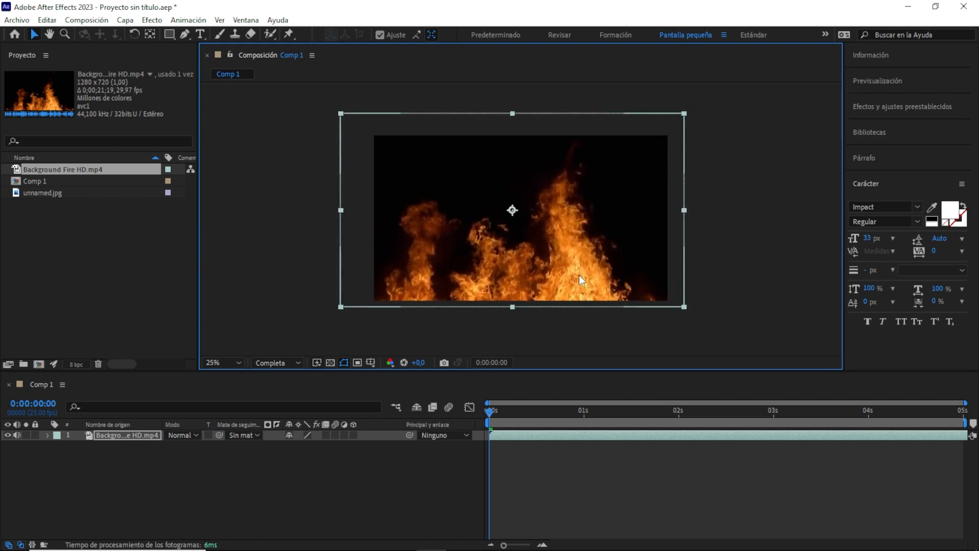
Step: Preview the fire footage from the start, then return to 0:00:00:00
{"action": "left_click_drag", "start_coordinate": [512, 413], "coordinate": [475, 417]}
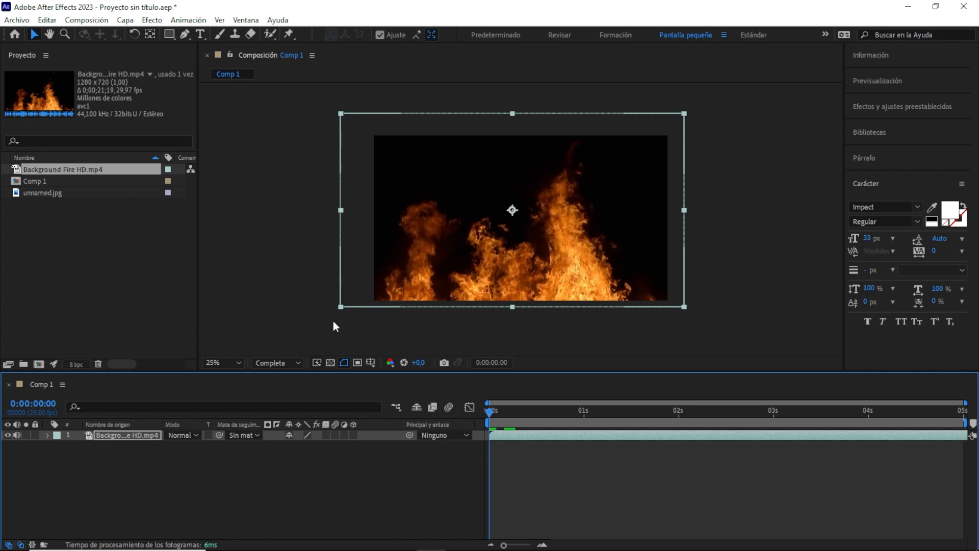
{"action": "key", "text": "space"}
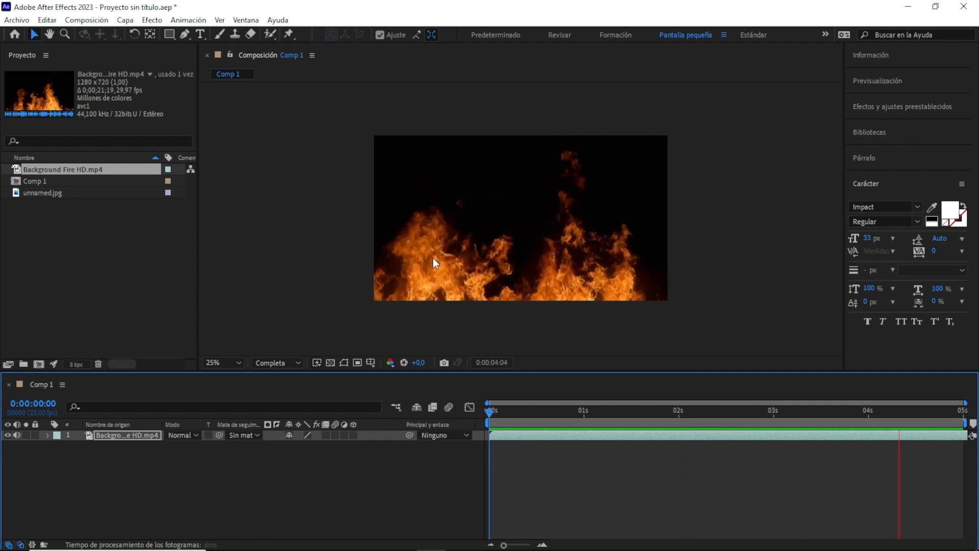
{"action": "left_click", "coordinate": [555, 432]}
{"action": "key", "text": "Home"}
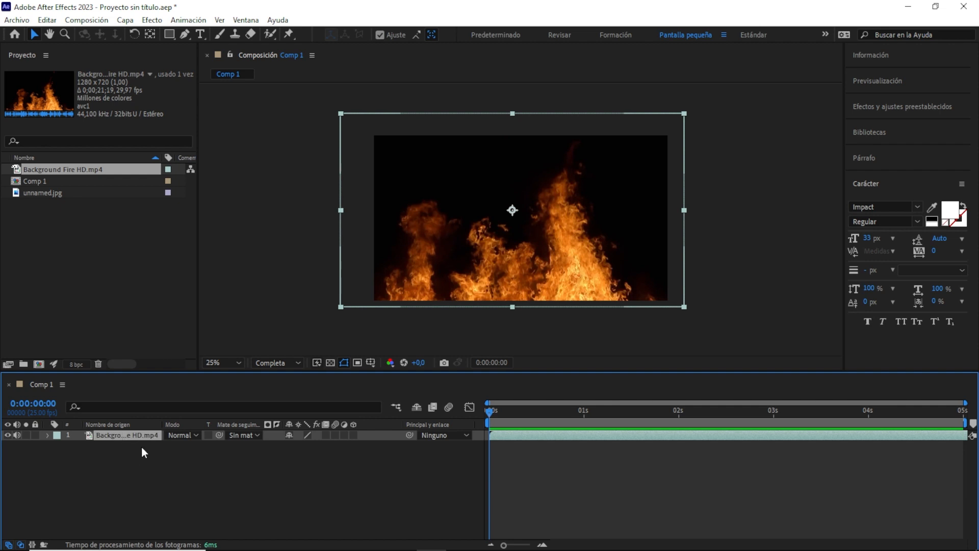
Step: Draw three rectangular masks on the fire layer: a tall one at the left, a wide one at lower centre and a shorter one above it
{"action": "left_click", "coordinate": [170, 33]}
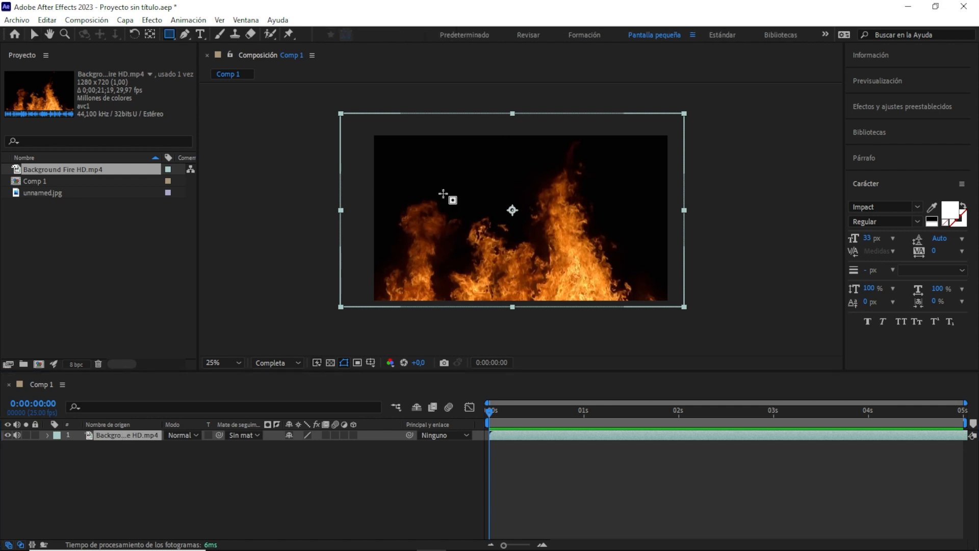
{"action": "mouse_move", "coordinate": [385, 160]}
{"action": "left_mouse_down"}
{"action": "mouse_move", "coordinate": [427, 289]}
{"action": "mouse_move", "coordinate": [436, 291]}
{"action": "left_mouse_up"}
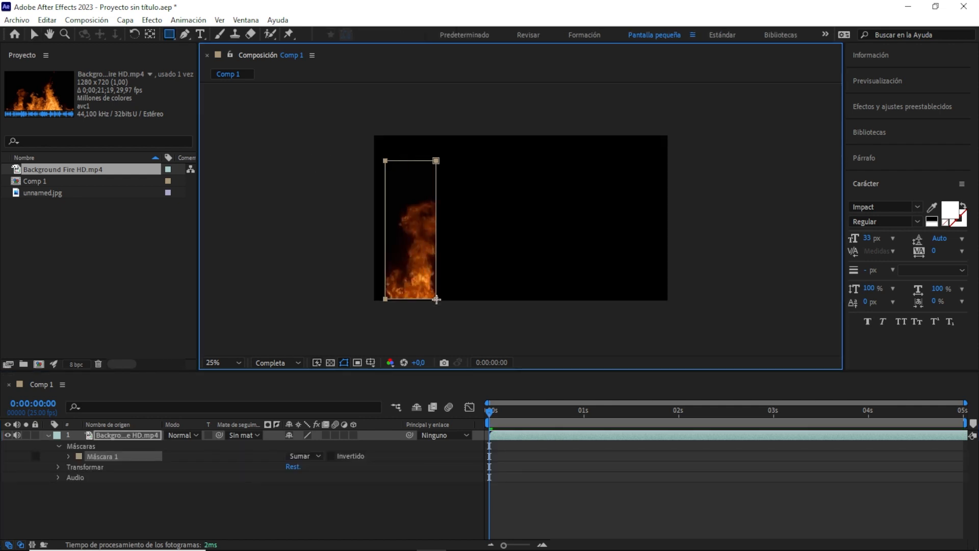
{"action": "mouse_move", "coordinate": [445, 213]}
{"action": "left_mouse_down"}
{"action": "mouse_move", "coordinate": [497, 293]}
{"action": "mouse_move", "coordinate": [595, 285]}
{"action": "left_mouse_up"}
{"action": "left_click_drag", "start_coordinate": [475, 162], "coordinate": [603, 208]}
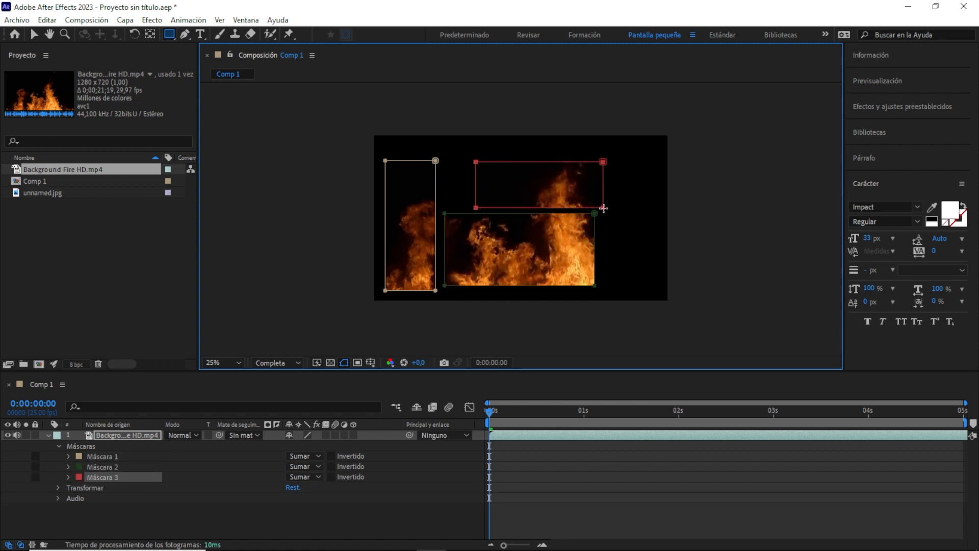
Step: Draw a fourth, tall rectangular mask along the right side of the fire footage and preview the masked result
{"action": "mouse_move", "coordinate": [612, 159]}
{"action": "left_mouse_down"}
{"action": "mouse_move", "coordinate": [613, 280]}
{"action": "mouse_move", "coordinate": [663, 296]}
{"action": "left_mouse_up"}
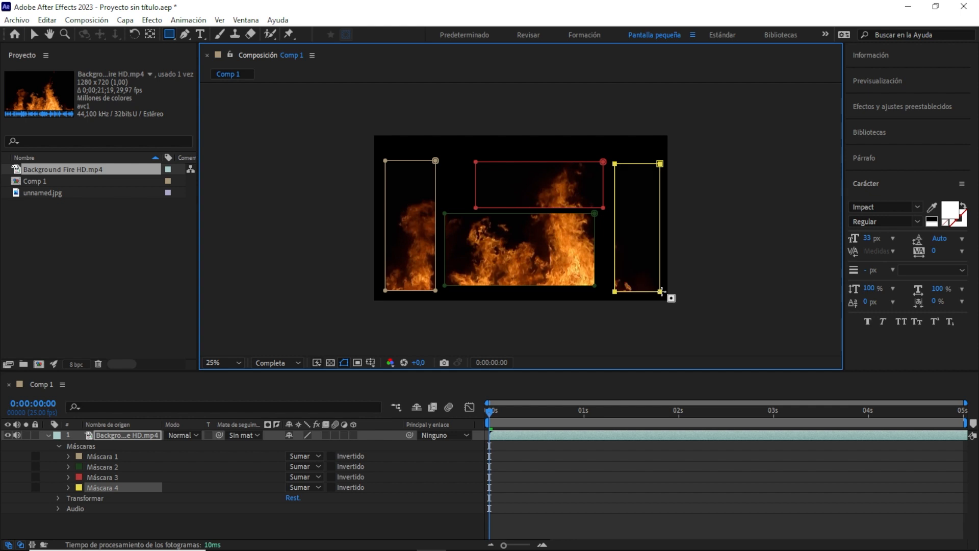
{"action": "key", "text": "space"}
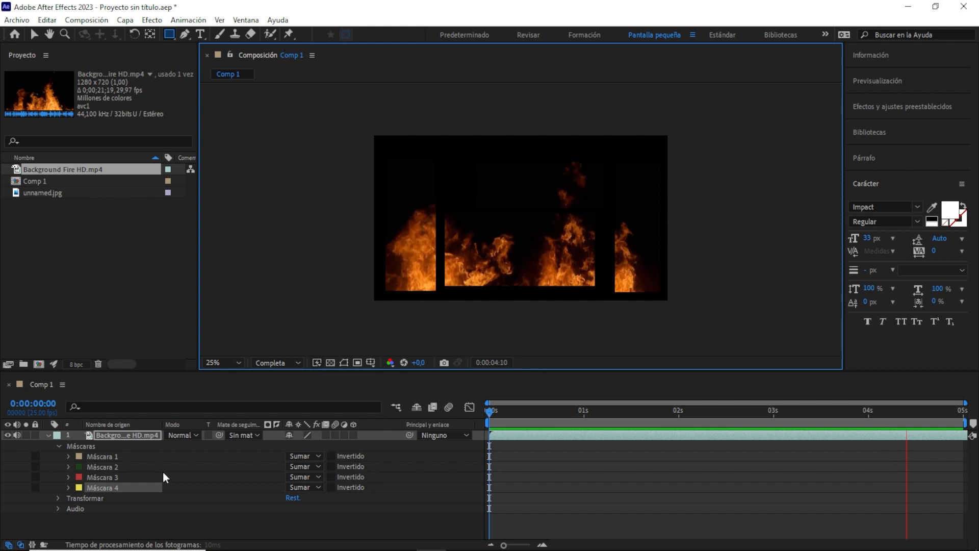
Step: Delete all four masks from the fire layer, stop playback and return to 0:00:00:00
{"action": "left_click", "coordinate": [136, 455]}
{"action": "key", "text": "Delete"}
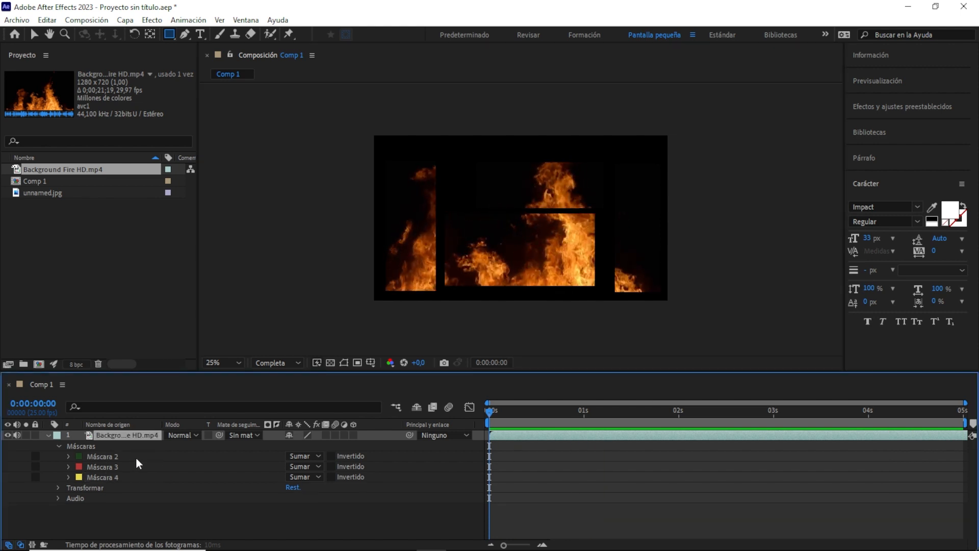
{"action": "left_click", "coordinate": [131, 457]}
{"action": "key", "text": "Delete"}
{"action": "left_click", "coordinate": [126, 458]}
{"action": "key", "text": "Delete"}
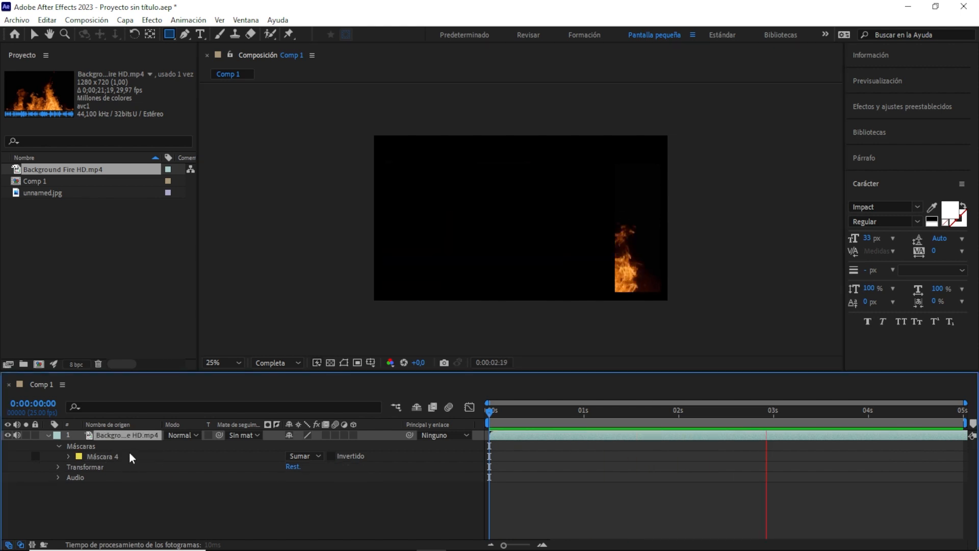
{"action": "left_click", "coordinate": [129, 452]}
{"action": "key", "text": "Delete"}
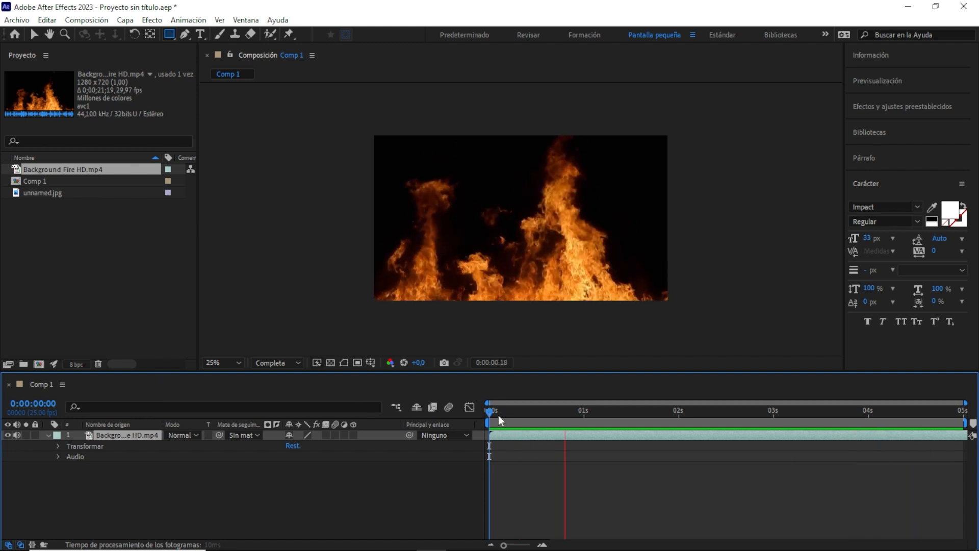
{"action": "key", "text": "space"}
{"action": "left_click_drag", "start_coordinate": [489, 412], "coordinate": [461, 406]}
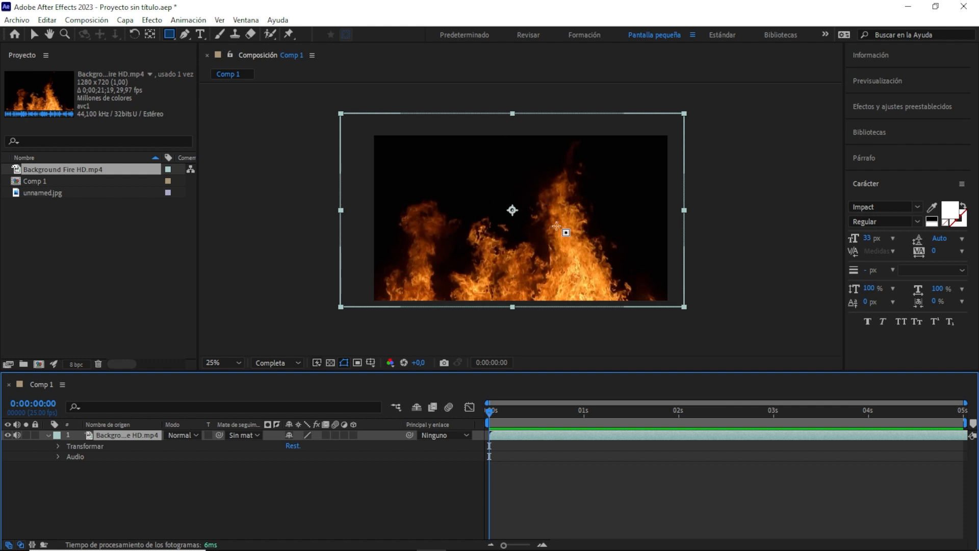
Step: Add the text FUEGO over the fire footage and enlarge it across the lower part of the frame
{"action": "left_click", "coordinate": [199, 34]}
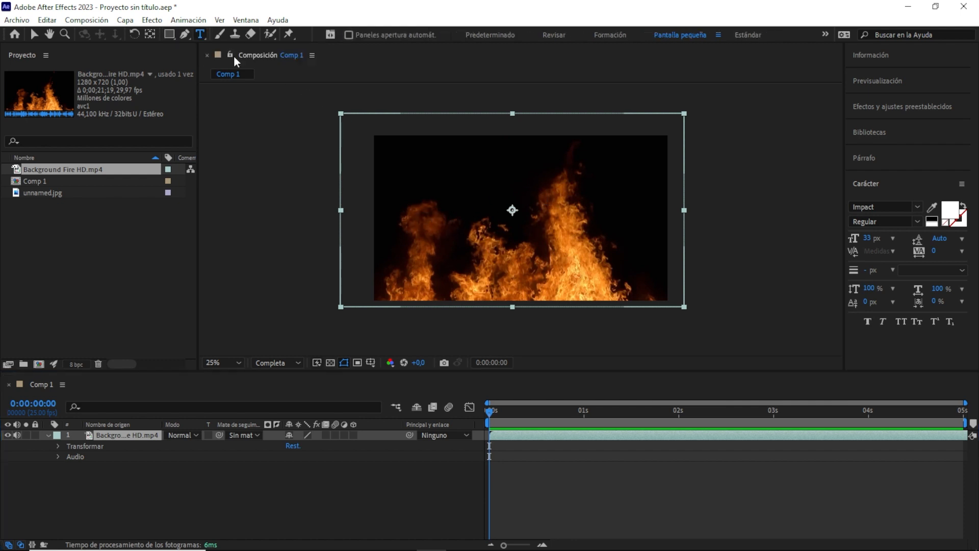
{"action": "left_click", "coordinate": [420, 226]}
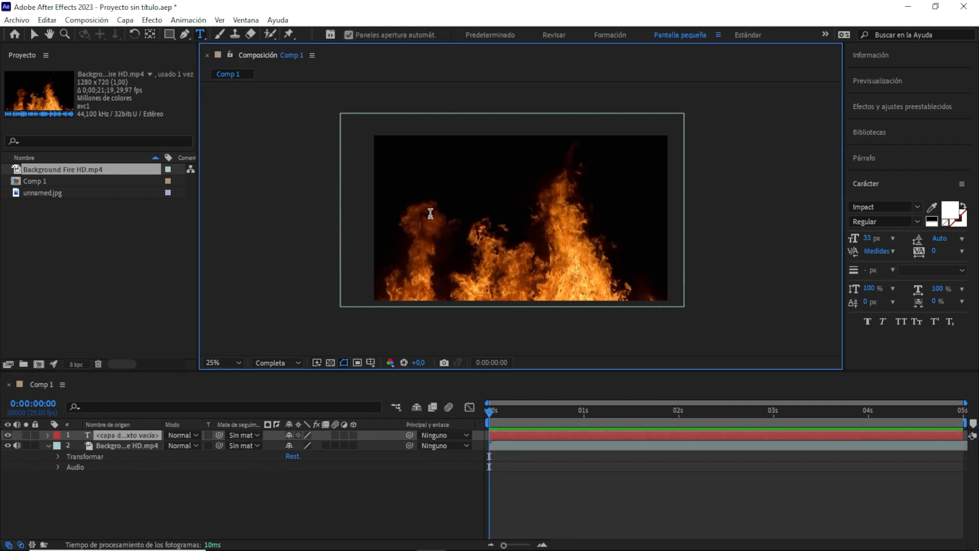
{"action": "type", "text": "FUEGO"}
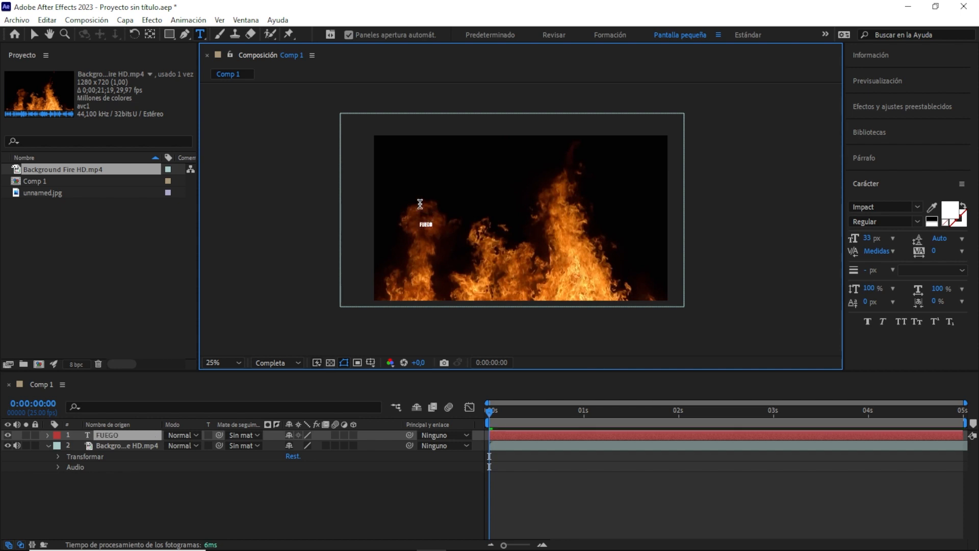
{"action": "left_click", "coordinate": [36, 34]}
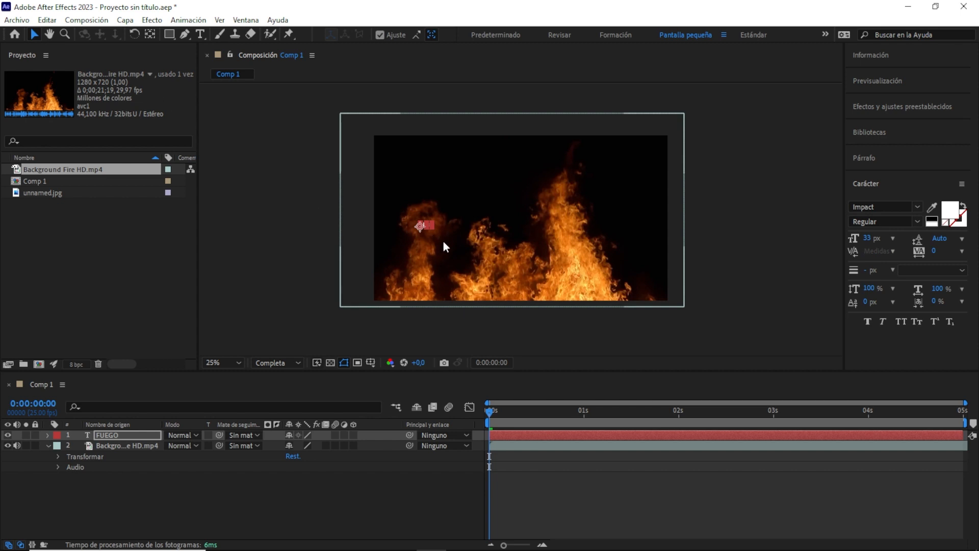
{"action": "left_click_drag", "start_coordinate": [433, 221], "coordinate": [605, 245]}
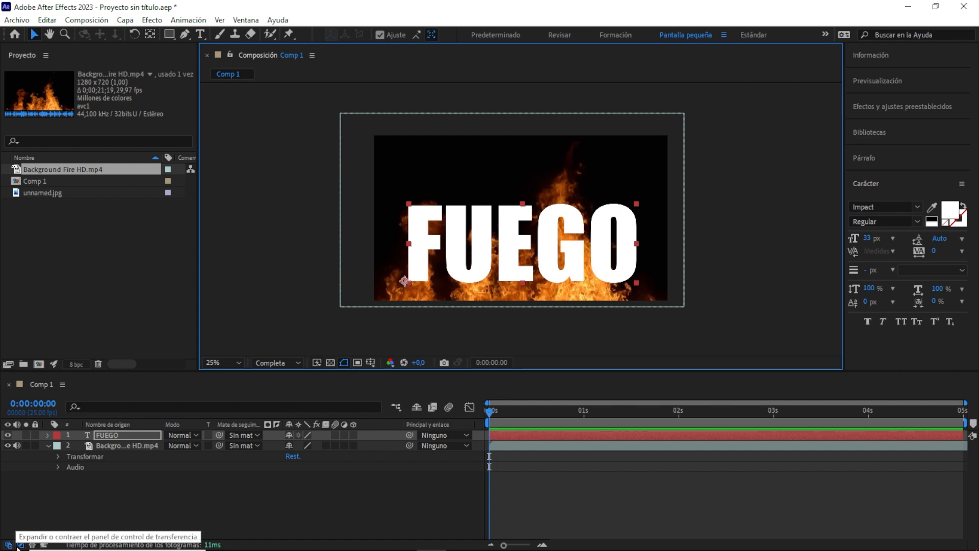
Step: Set the FUEGO text as the track matte of the Background Fire HD layer and preview the result
{"action": "left_click", "coordinate": [18, 546]}
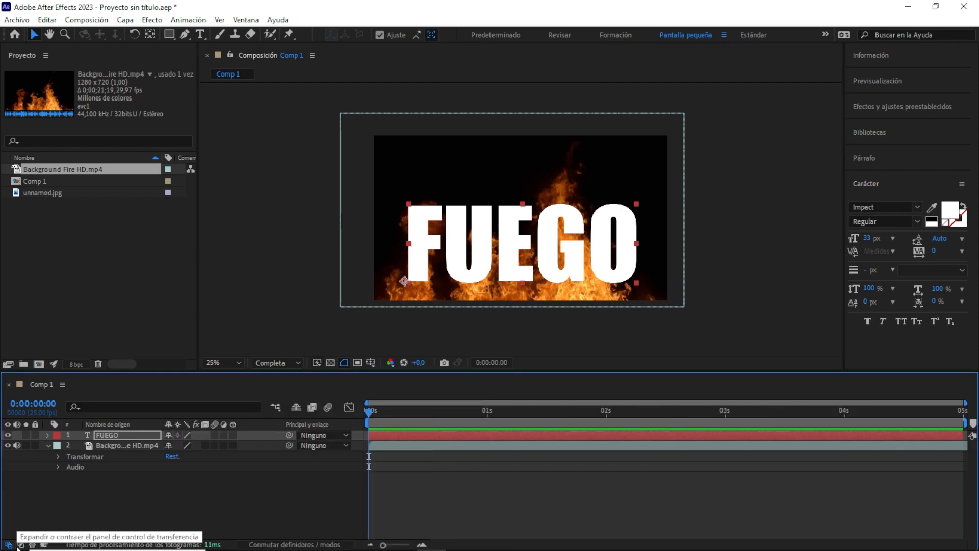
{"action": "left_click", "coordinate": [18, 545]}
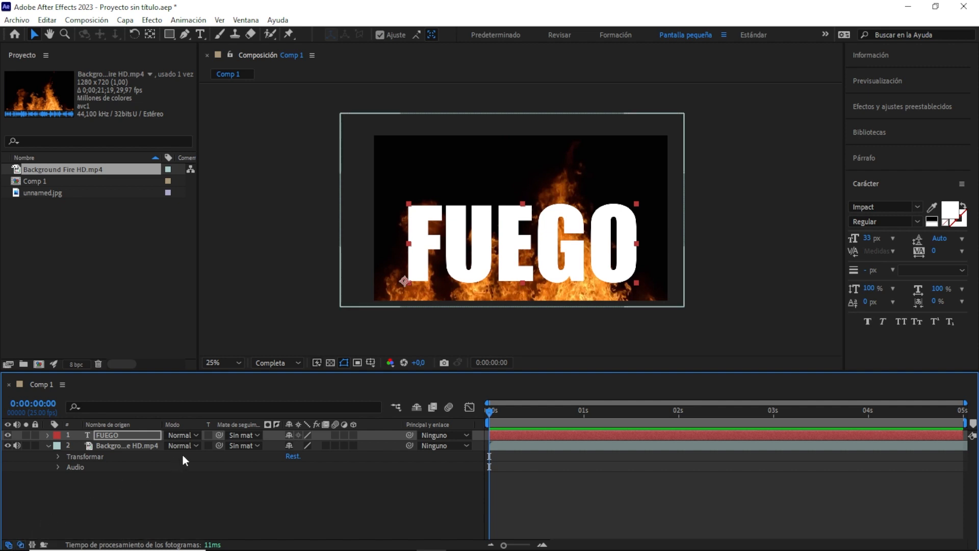
{"action": "left_click", "coordinate": [146, 446]}
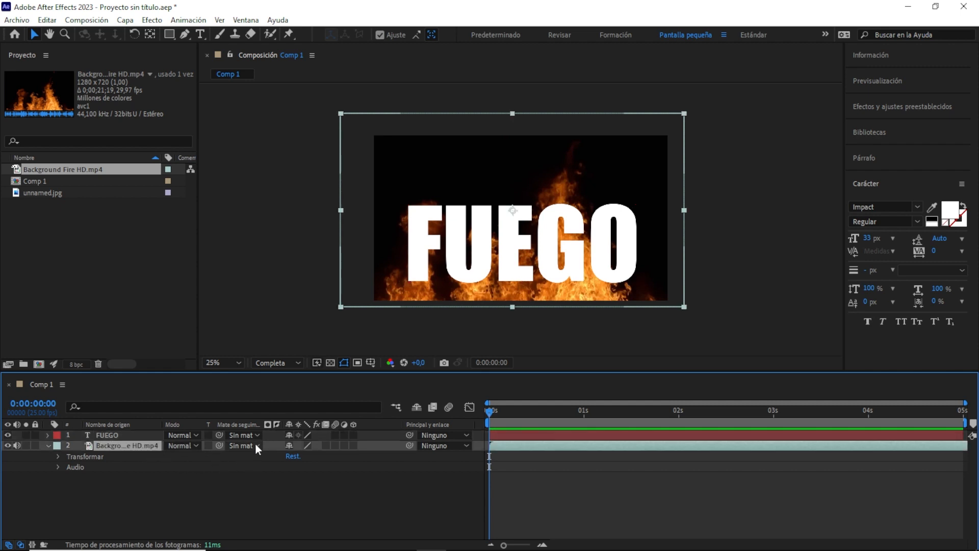
{"action": "left_click", "coordinate": [208, 435]}
{"action": "left_click", "coordinate": [208, 434]}
{"action": "left_click", "coordinate": [257, 446]}
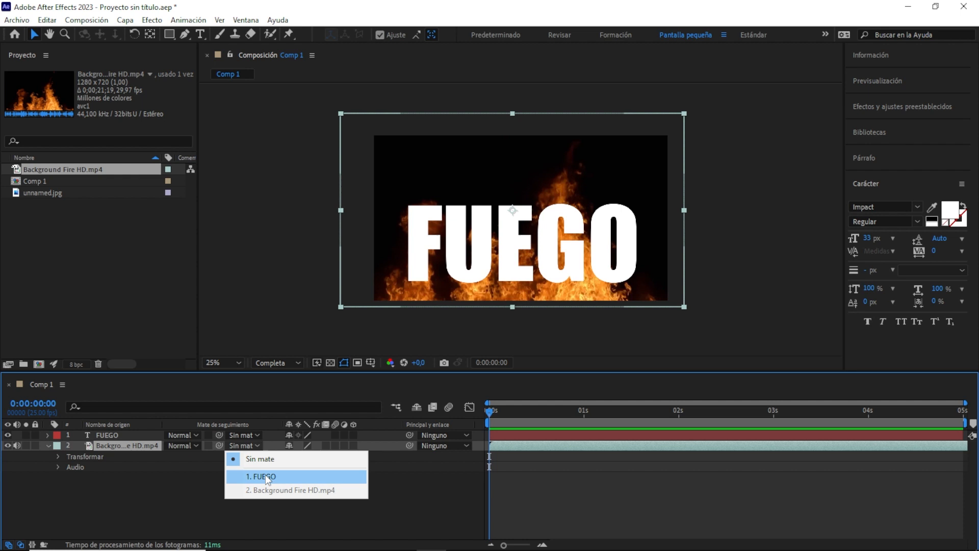
{"action": "left_click", "coordinate": [265, 476]}
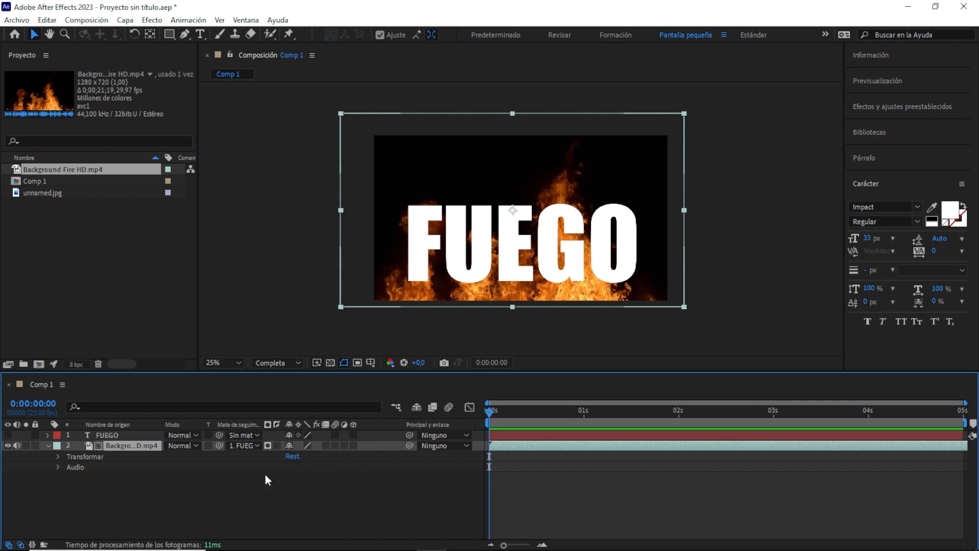
{"action": "key", "text": "space"}
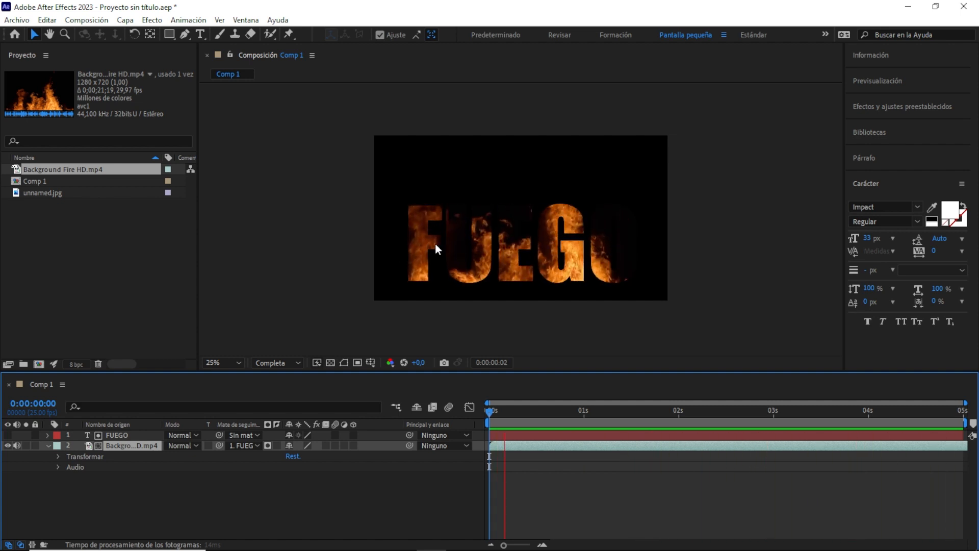
Step: Reposition the fire footage behind the FUEGO matte so the flames fill the letters
{"action": "left_click", "coordinate": [522, 237]}
{"action": "left_click_drag", "start_coordinate": [561, 266], "coordinate": [588, 273]}
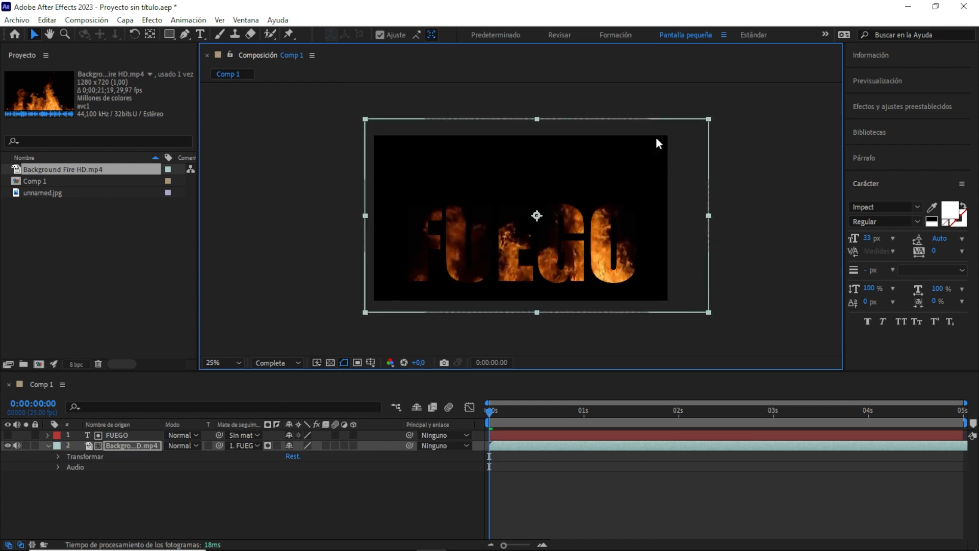
{"action": "mouse_move", "coordinate": [632, 263]}
{"action": "left_mouse_down"}
{"action": "mouse_move", "coordinate": [599, 264]}
{"action": "mouse_move", "coordinate": [623, 271]}
{"action": "mouse_move", "coordinate": [617, 254]}
{"action": "left_mouse_up"}
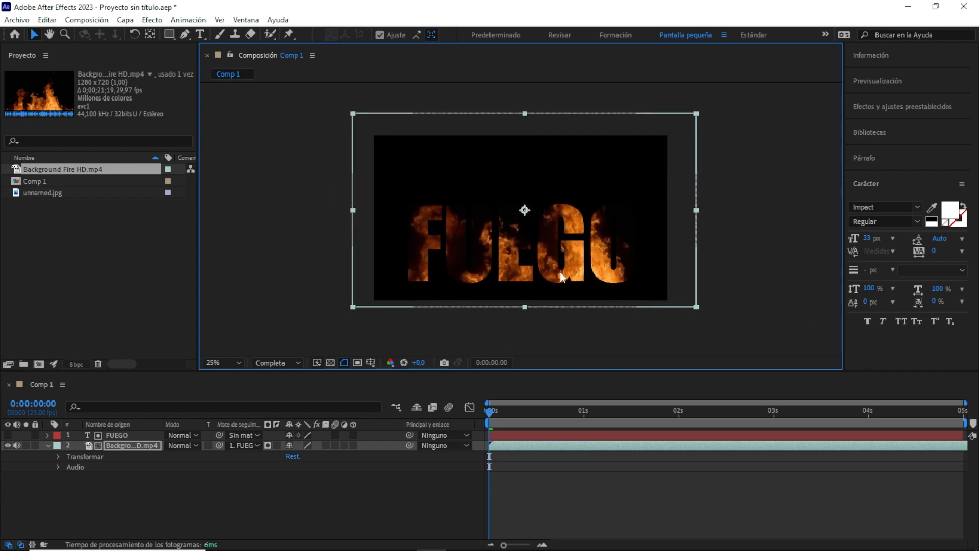
Step: Keyframe FUEGO's position from above the frame at 0:00:00:00 down to about 213,2, 1017,1 at 0:00:00:22, and preview the drop
{"action": "left_click", "coordinate": [124, 436]}
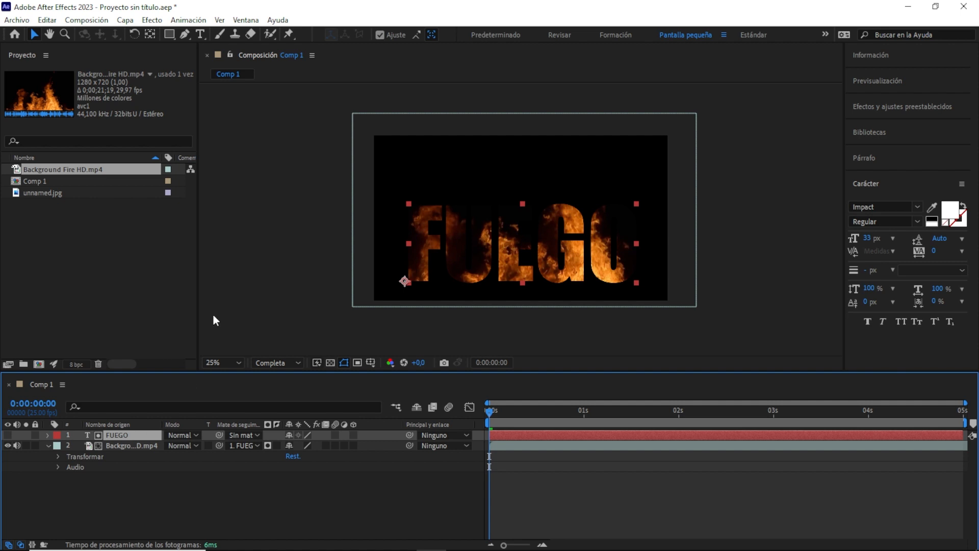
{"action": "key", "text": "p"}
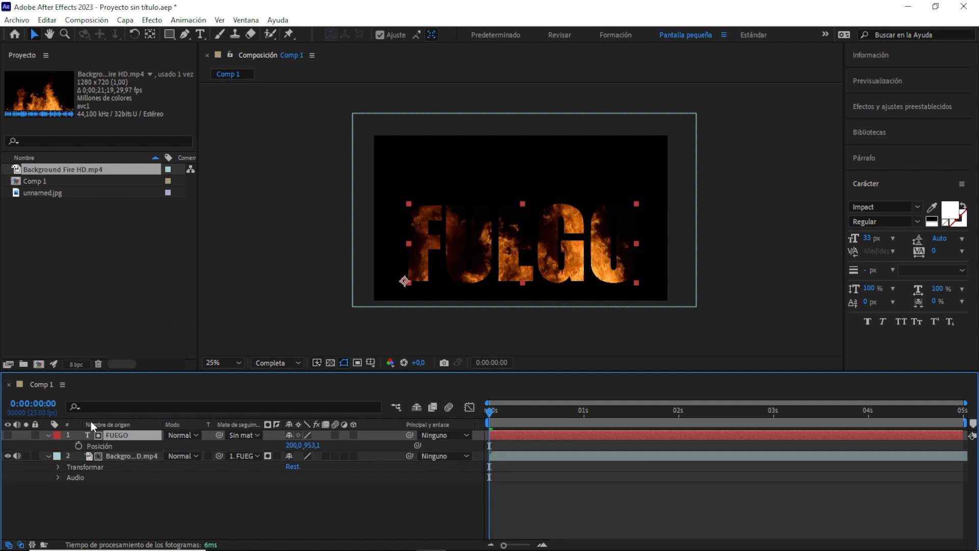
{"action": "left_click", "coordinate": [79, 445]}
{"action": "left_click_drag", "start_coordinate": [543, 257], "coordinate": [564, 115]}
{"action": "left_click_drag", "start_coordinate": [526, 422], "coordinate": [572, 423]}
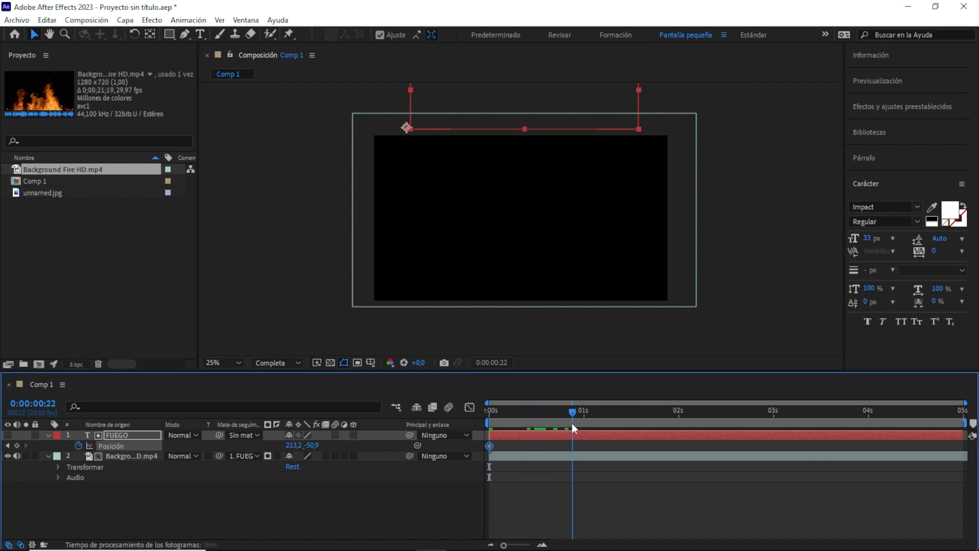
{"action": "left_click_drag", "start_coordinate": [574, 118], "coordinate": [580, 323]}
{"action": "left_click_drag", "start_coordinate": [573, 412], "coordinate": [424, 422]}
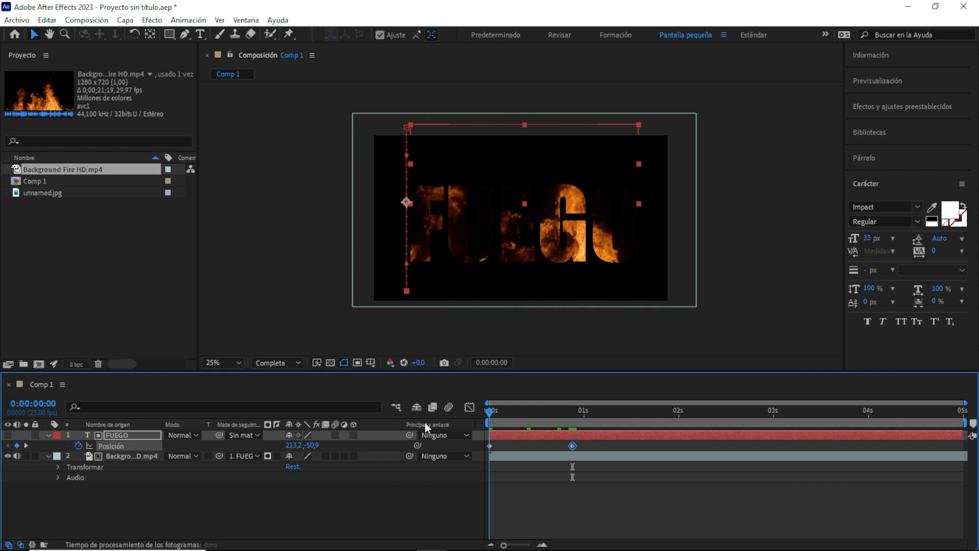
{"action": "key", "text": "space"}
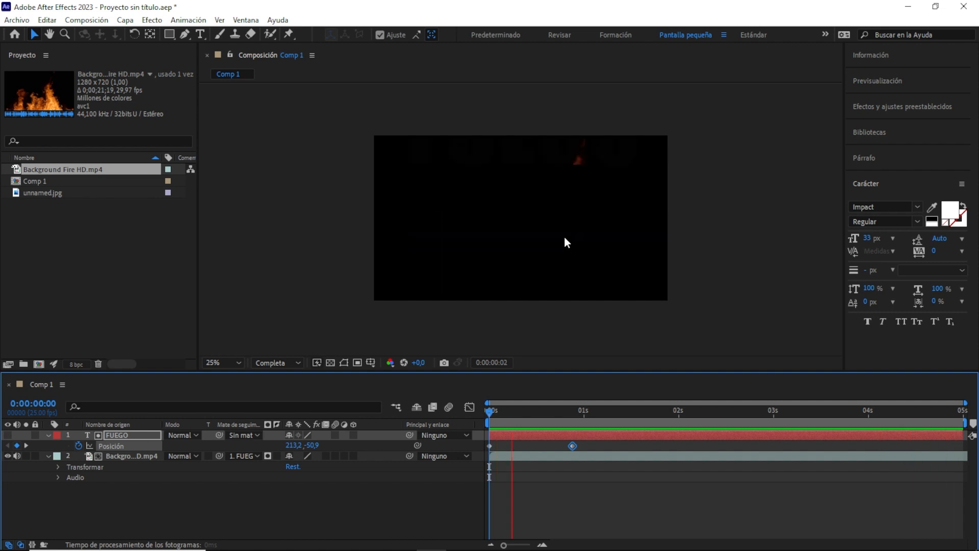
Step: Apply Easy Ease to FUEGO's position keyframe at 0:00:00:22 and preview the animation from the start
{"action": "left_click_drag", "start_coordinate": [547, 413], "coordinate": [572, 423]}
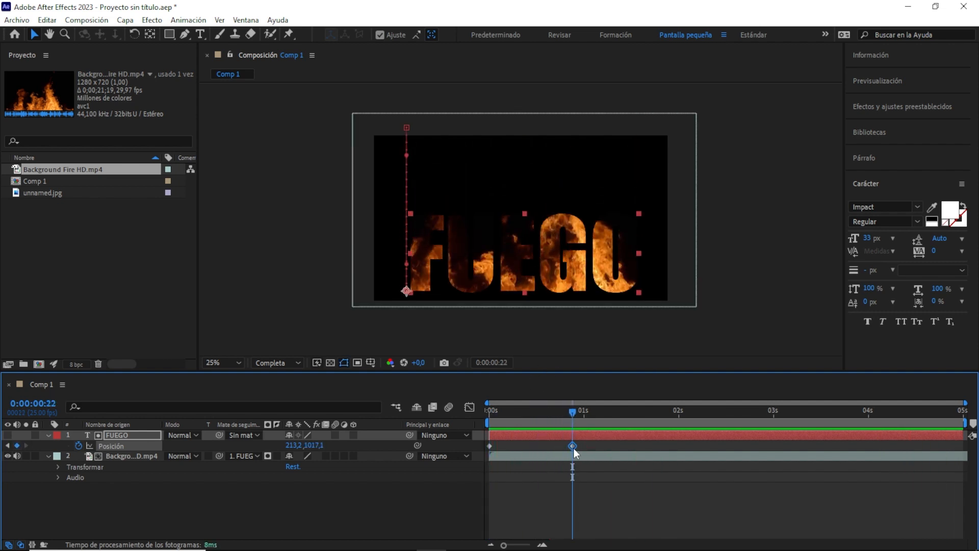
{"action": "mouse_move", "coordinate": [573, 447]}
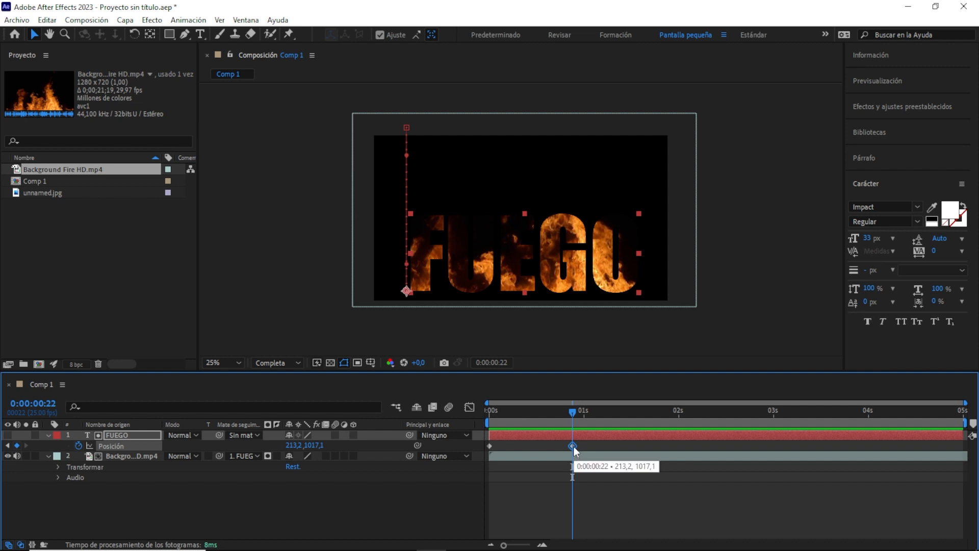
{"action": "left_click", "coordinate": [574, 446]}
{"action": "key", "text": "F9"}
{"action": "left_click_drag", "start_coordinate": [569, 410], "coordinate": [418, 386]}
{"action": "key", "text": "space"}
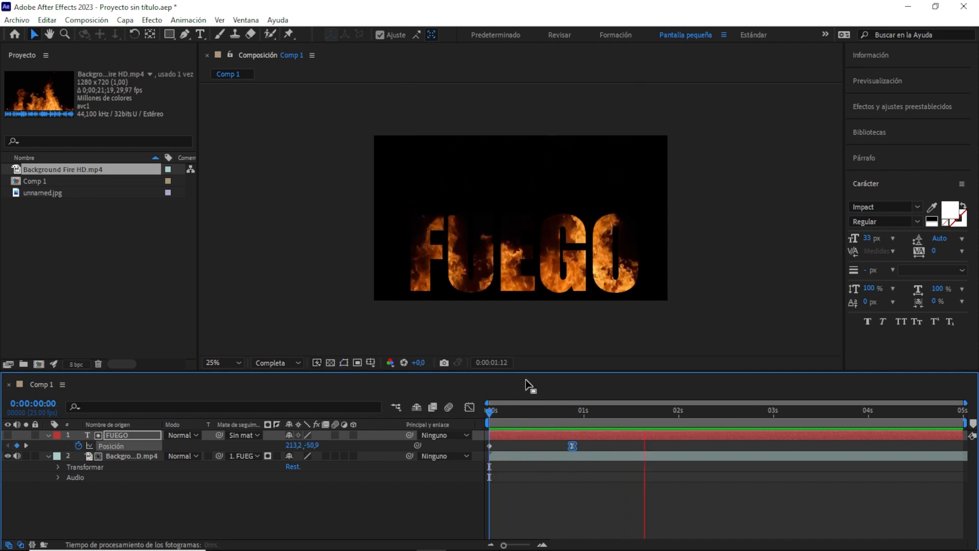
Step: At 0:00:00:23, add a second Background Fire HD.mp4 layer beneath the others, enlarge it to cover the frame and preview
{"action": "left_click_drag", "start_coordinate": [504, 411], "coordinate": [573, 431]}
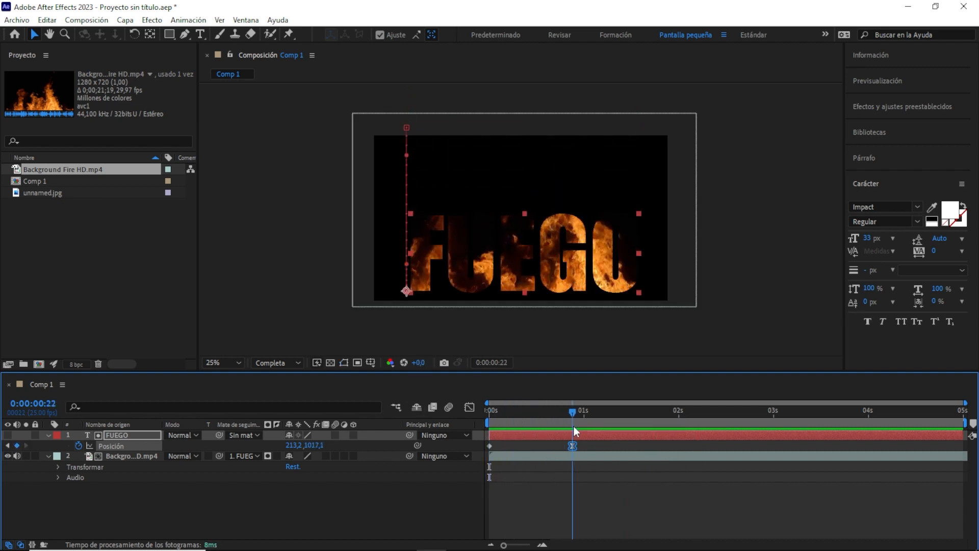
{"action": "key", "text": "Page_Down"}
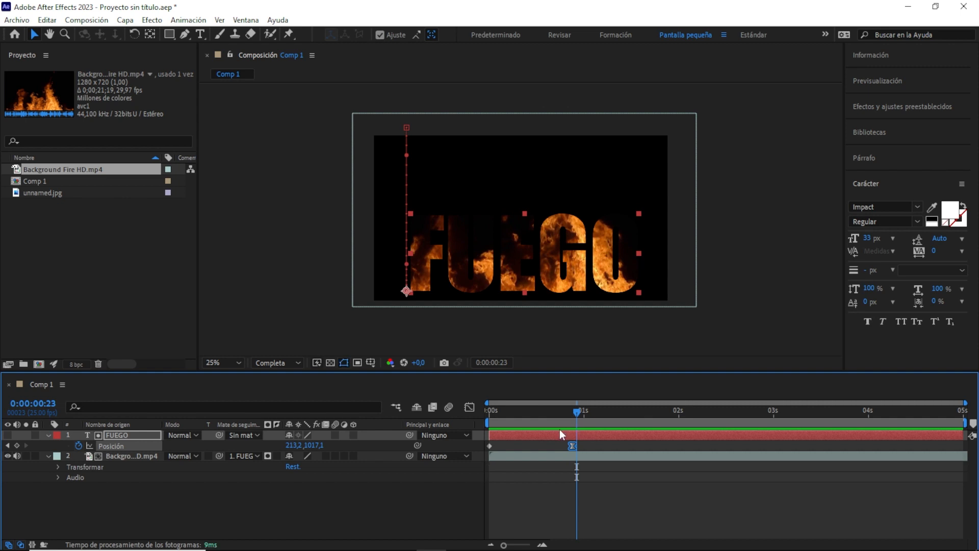
{"action": "left_click", "coordinate": [84, 231]}
{"action": "left_click", "coordinate": [60, 172]}
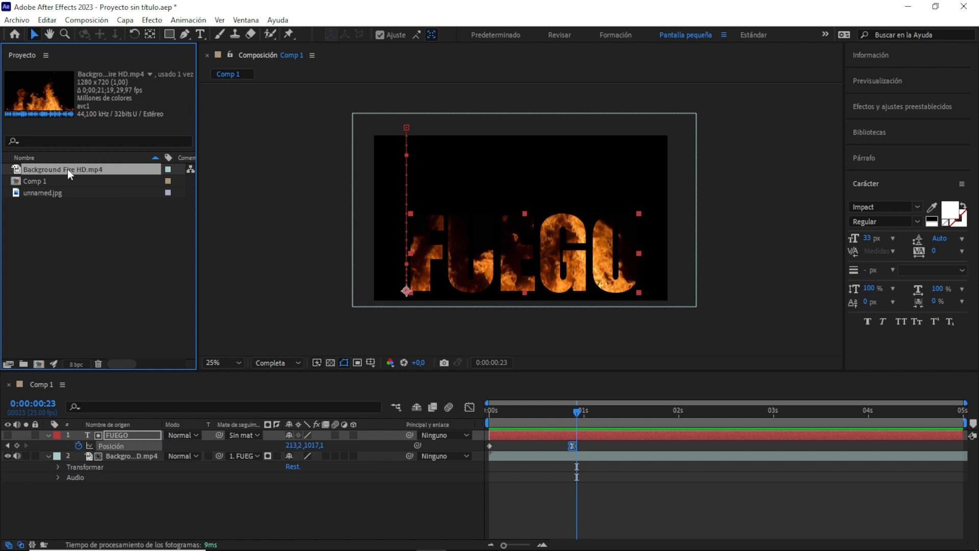
{"action": "left_click_drag", "start_coordinate": [69, 169], "coordinate": [154, 493]}
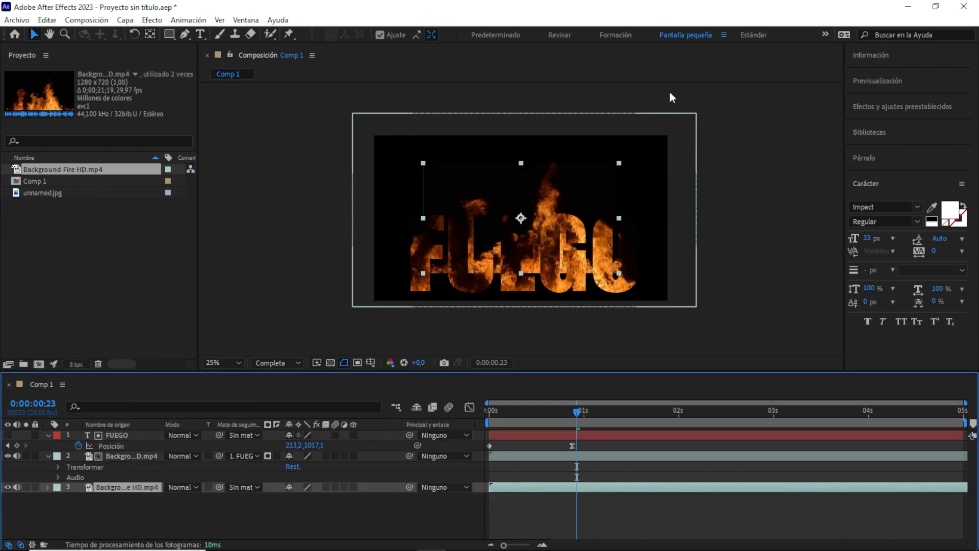
{"action": "left_click", "coordinate": [622, 163]}
{"action": "left_click_drag", "start_coordinate": [713, 109], "coordinate": [784, 65]}
{"action": "left_click_drag", "start_coordinate": [639, 268], "coordinate": [670, 284]}
{"action": "key", "text": "space"}
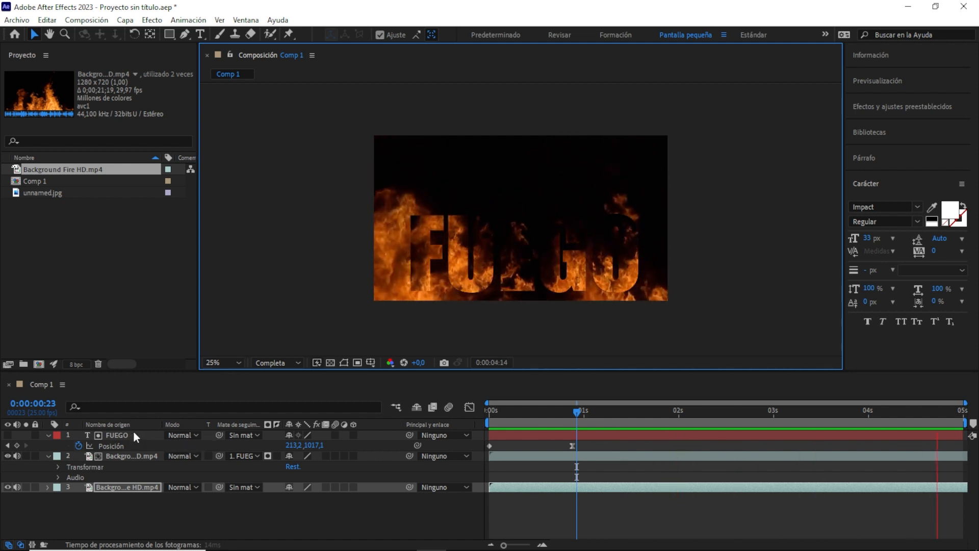
Step: Delete all layers from Comp 1 and place unnamed.jpg near the centre of the frame
{"action": "left_click_drag", "start_coordinate": [116, 500], "coordinate": [85, 433]}
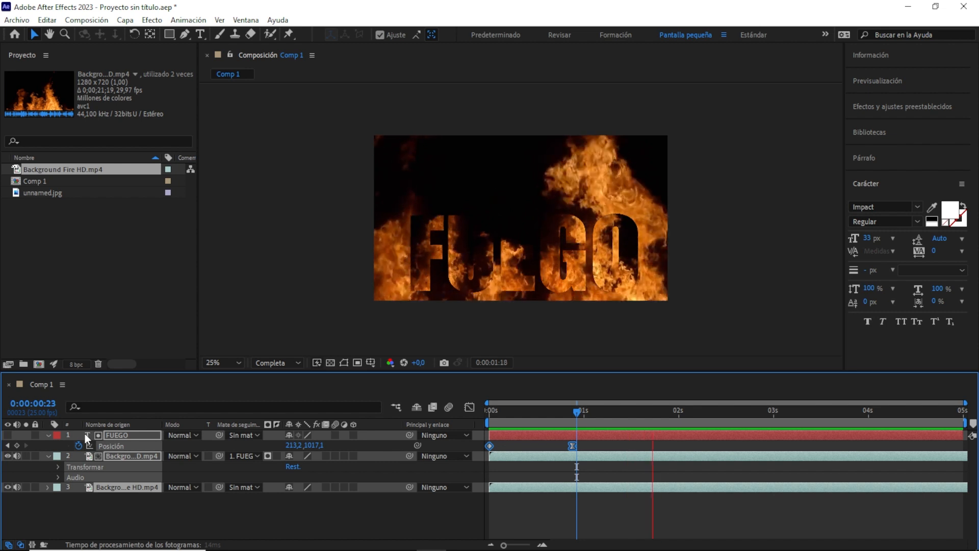
{"action": "key", "text": "Delete"}
{"action": "key", "text": "Delete"}
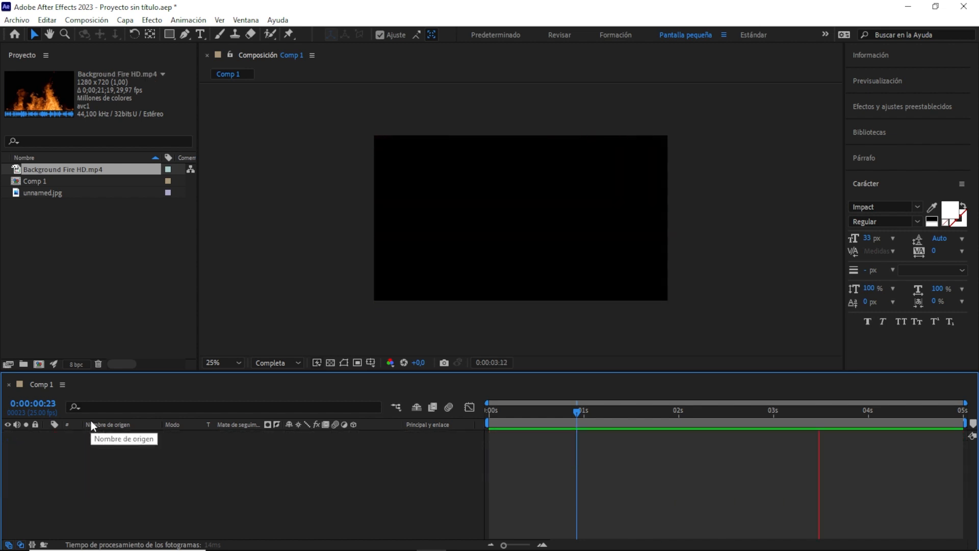
{"action": "left_click", "coordinate": [62, 192]}
{"action": "left_click_drag", "start_coordinate": [62, 191], "coordinate": [503, 214]}
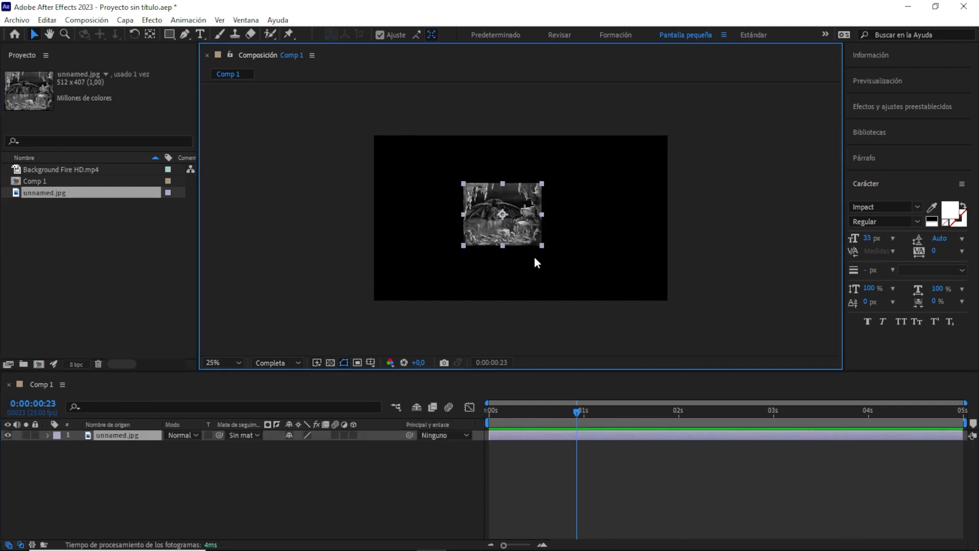
Step: Enlarge unnamed.jpg and reposition it so that the image covers the whole composition frame
{"action": "left_click_drag", "start_coordinate": [542, 248], "coordinate": [678, 317]}
{"action": "left_click_drag", "start_coordinate": [578, 244], "coordinate": [628, 266]}
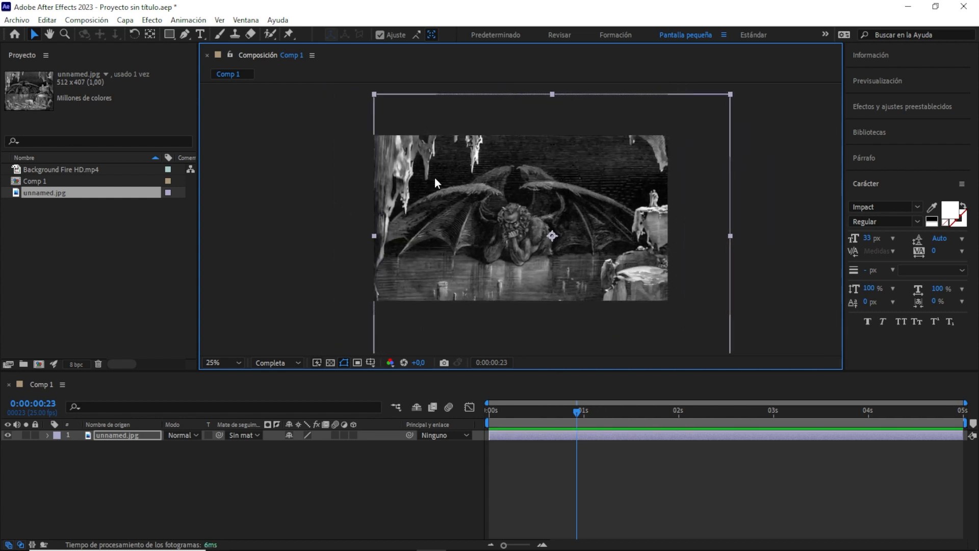
Step: Start a Pen tool mask on unnamed.jpg, tracing the upper outline of both wings from the frame's left edge
{"action": "left_click", "coordinate": [185, 34]}
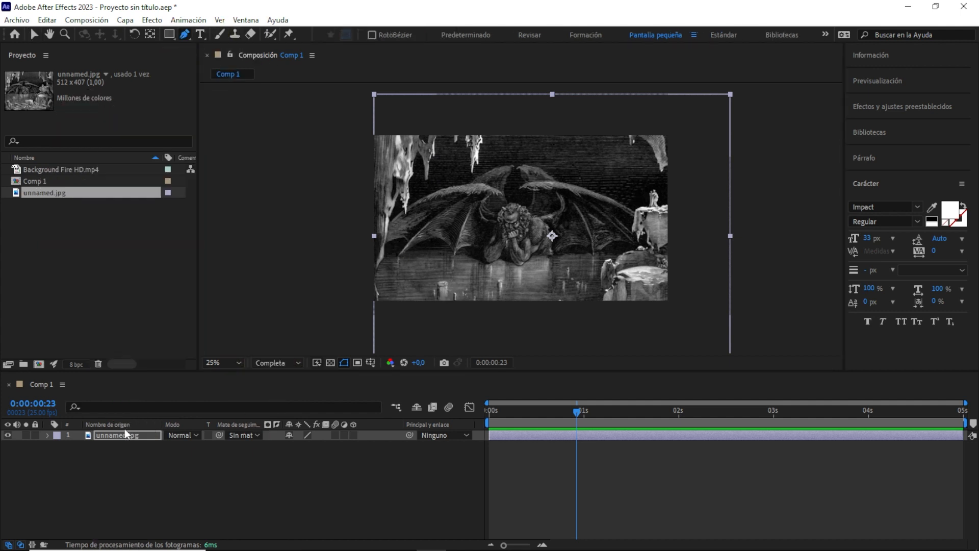
{"action": "left_click", "coordinate": [375, 232]}
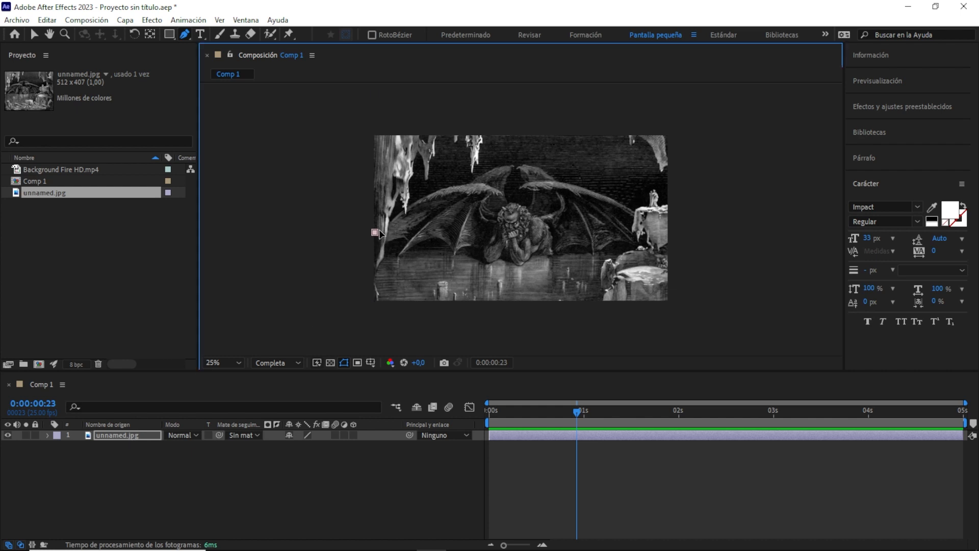
{"action": "left_click_drag", "start_coordinate": [446, 190], "coordinate": [479, 187]}
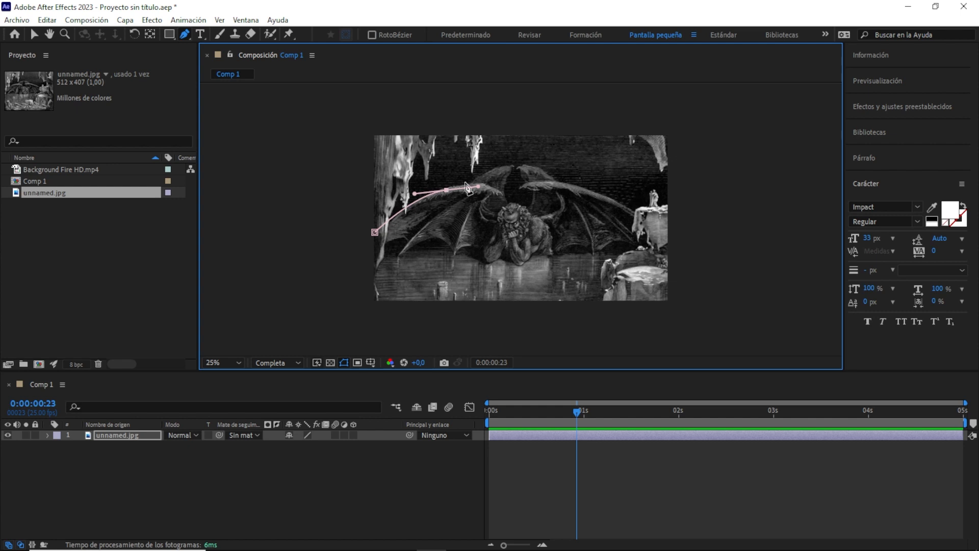
{"action": "left_click", "coordinate": [447, 191], "text": "alt"}
{"action": "key", "text": "ctrl+z"}
{"action": "left_click", "coordinate": [446, 190], "text": "alt"}
{"action": "left_click", "coordinate": [446, 191], "text": "alt"}
{"action": "left_click", "coordinate": [471, 182]}
{"action": "left_click", "coordinate": [485, 172]}
{"action": "left_click_drag", "start_coordinate": [497, 166], "coordinate": [501, 166]}
{"action": "left_click", "coordinate": [519, 164]}
{"action": "left_click", "coordinate": [534, 164]}
{"action": "left_click", "coordinate": [551, 177]}
{"action": "left_click", "coordinate": [575, 187]}
{"action": "left_click", "coordinate": [595, 190]}
{"action": "left_click", "coordinate": [605, 195]}
{"action": "left_click", "coordinate": [613, 198]}
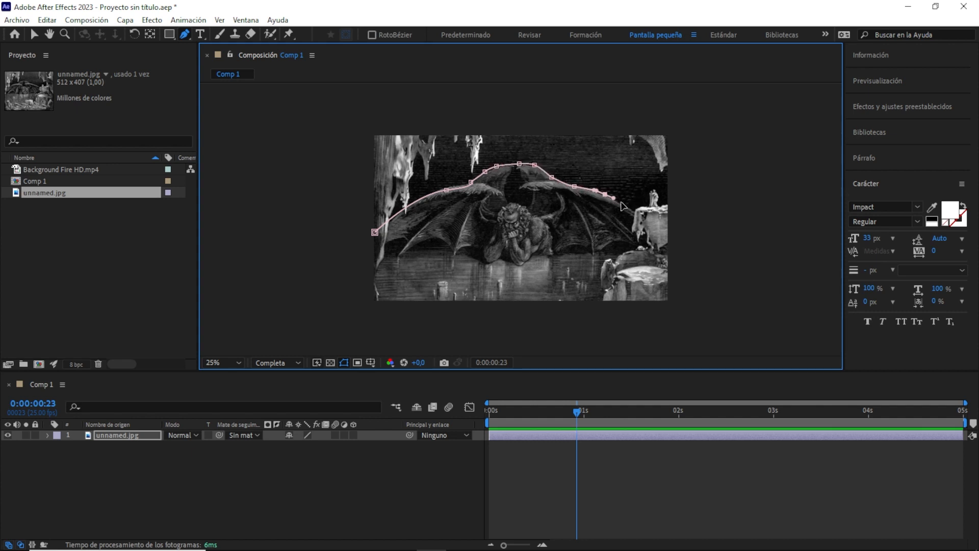
Step: Continue the mask around the right wing tip and along the creature's lower outline, closing it at the first vertex
{"action": "left_click", "coordinate": [638, 228]}
{"action": "left_click", "coordinate": [637, 246]}
{"action": "left_click", "coordinate": [617, 246]}
{"action": "left_click", "coordinate": [592, 247]}
{"action": "left_click", "coordinate": [581, 247]}
{"action": "left_click", "coordinate": [567, 246]}
{"action": "left_click", "coordinate": [550, 257]}
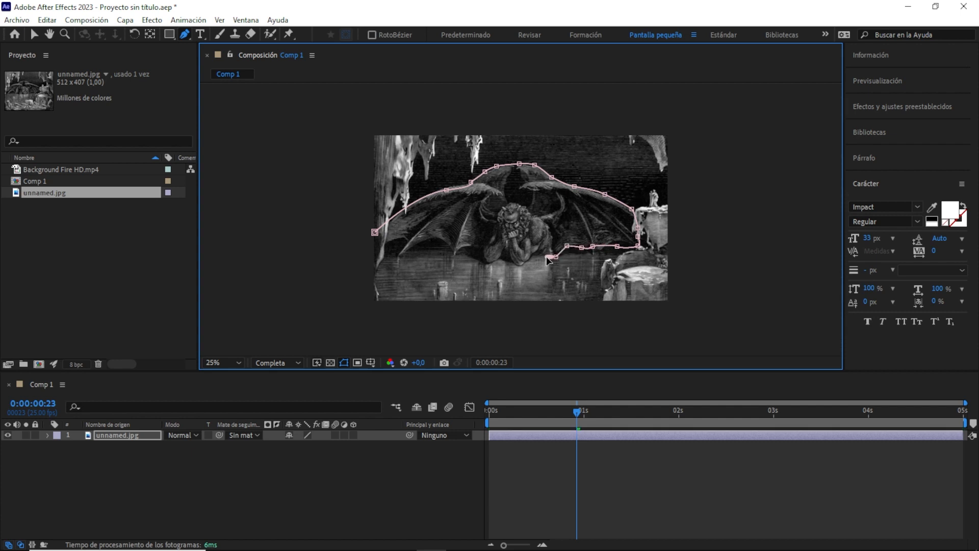
{"action": "left_click", "coordinate": [507, 264]}
{"action": "left_click", "coordinate": [497, 263]}
{"action": "left_click", "coordinate": [482, 262]}
{"action": "left_click", "coordinate": [467, 247]}
{"action": "left_click", "coordinate": [456, 250]}
{"action": "left_click", "coordinate": [442, 244]}
{"action": "left_click", "coordinate": [409, 251]}
{"action": "left_click", "coordinate": [398, 247]}
{"action": "left_click_drag", "start_coordinate": [398, 248], "coordinate": [397, 240]}
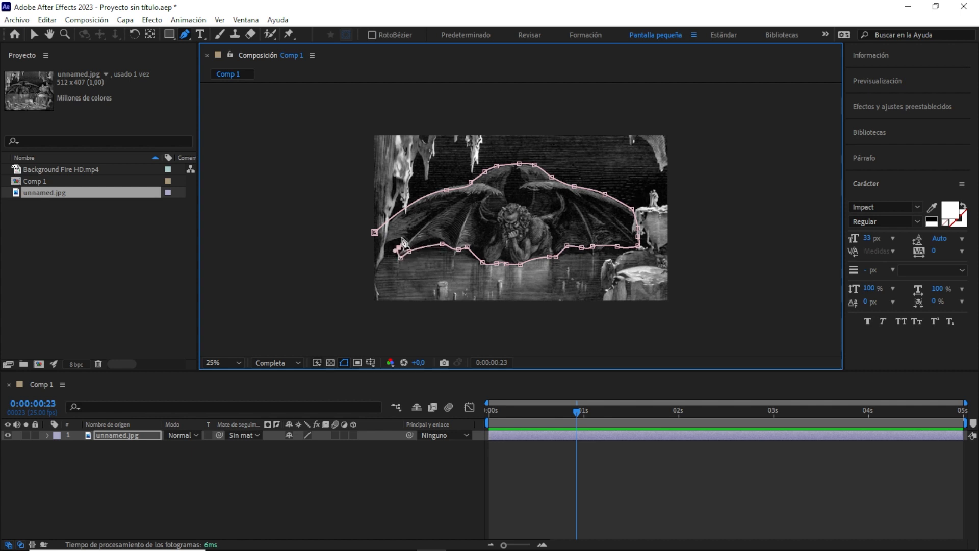
{"action": "left_click", "coordinate": [375, 232]}
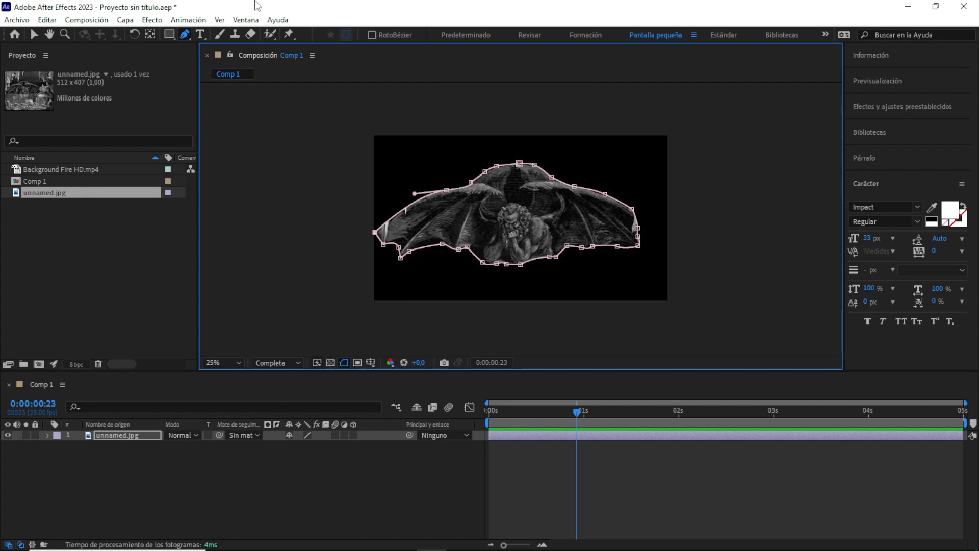
Step: Set the feather (Calado de máscara) of unnamed.jpg's Máscara 1 to 36,0 pixels and view the image deselected
{"action": "left_click", "coordinate": [35, 34]}
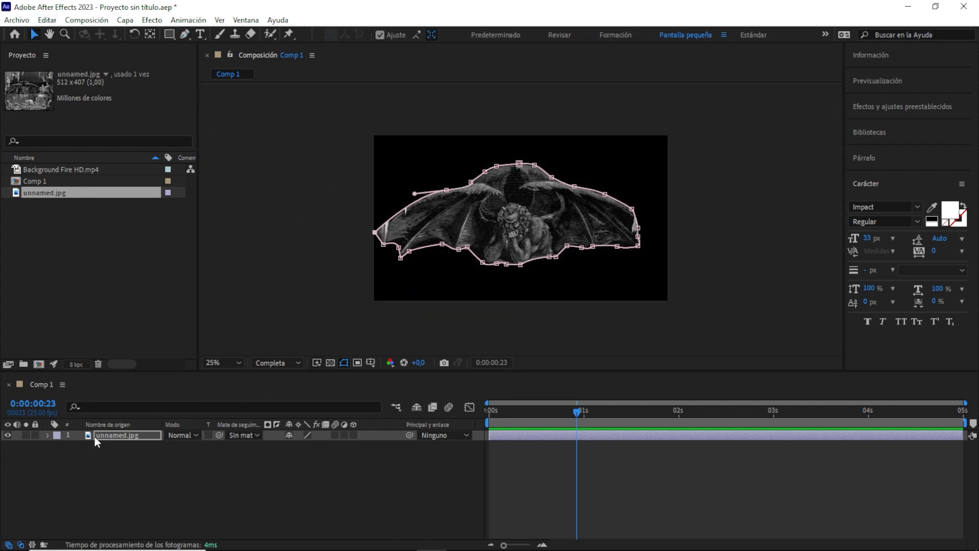
{"action": "left_click", "coordinate": [47, 434]}
{"action": "left_click", "coordinate": [47, 434]}
{"action": "left_click", "coordinate": [51, 436]}
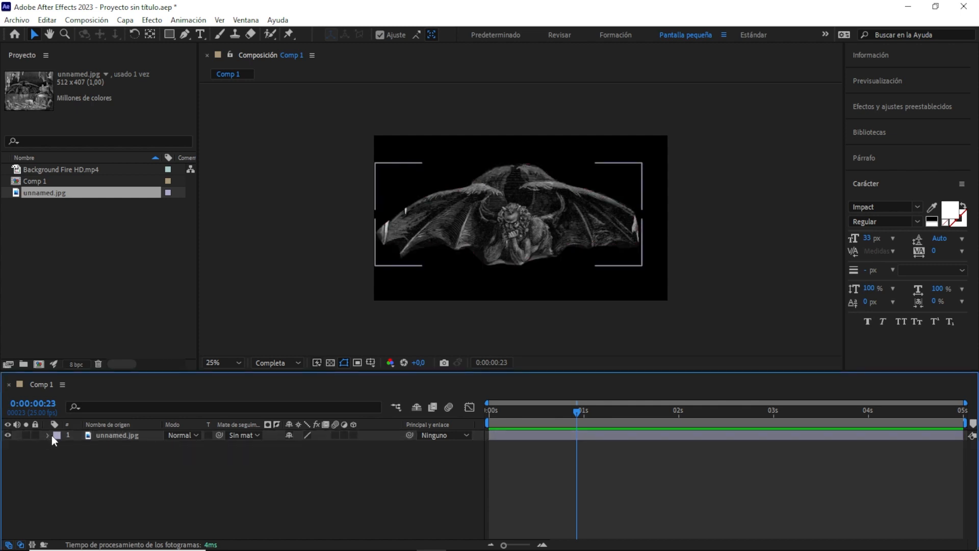
{"action": "left_click", "coordinate": [47, 436]}
{"action": "left_click", "coordinate": [59, 446]}
{"action": "left_click", "coordinate": [68, 456]}
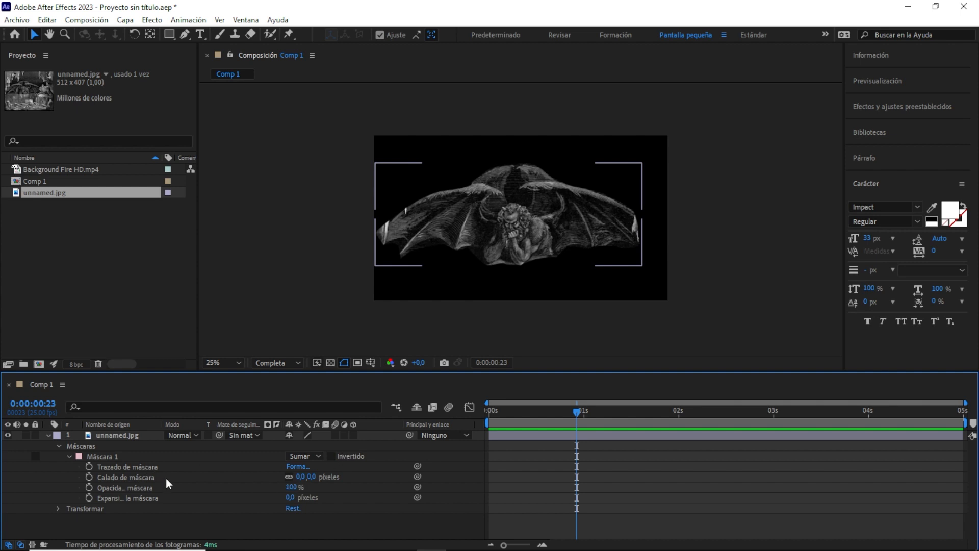
{"action": "left_click_drag", "start_coordinate": [314, 479], "coordinate": [334, 475]}
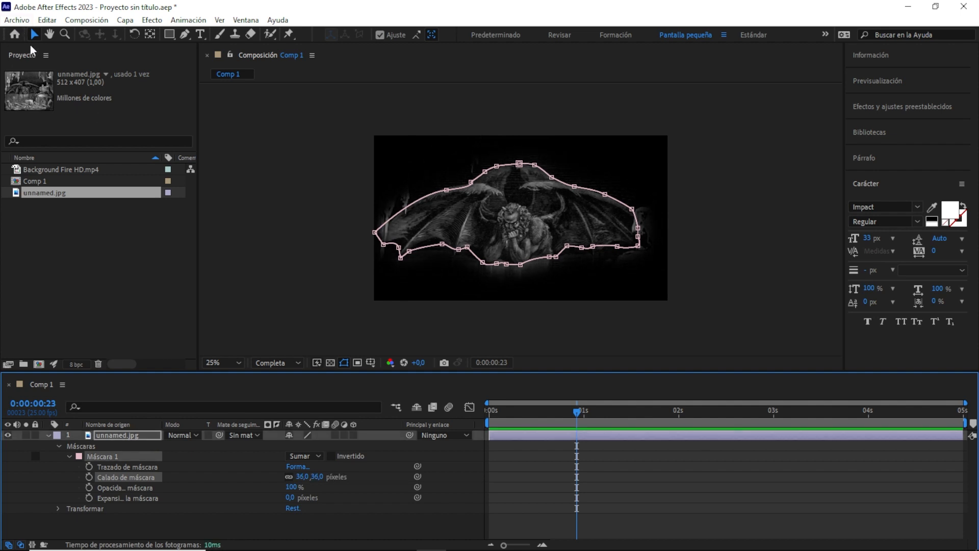
{"action": "left_click", "coordinate": [259, 219]}
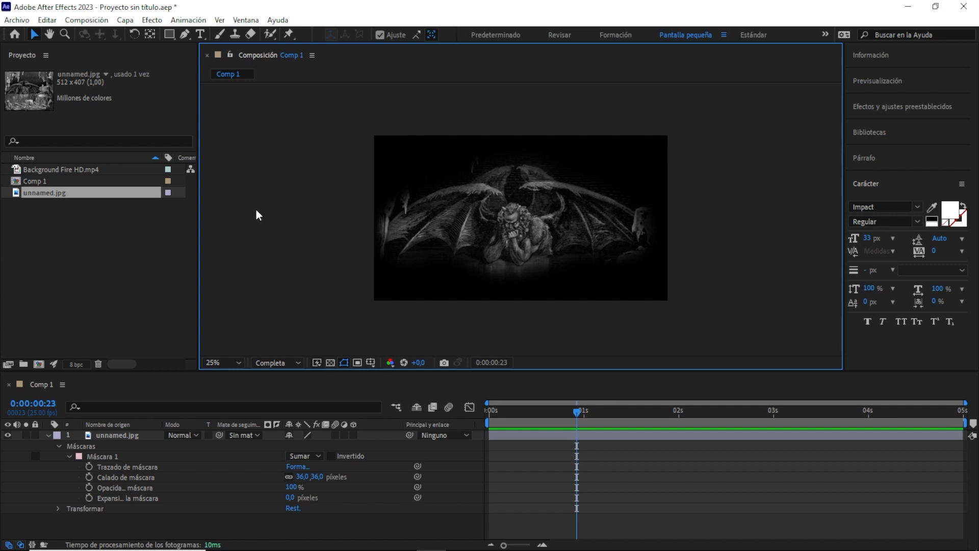
{"action": "left_click", "coordinate": [470, 220]}
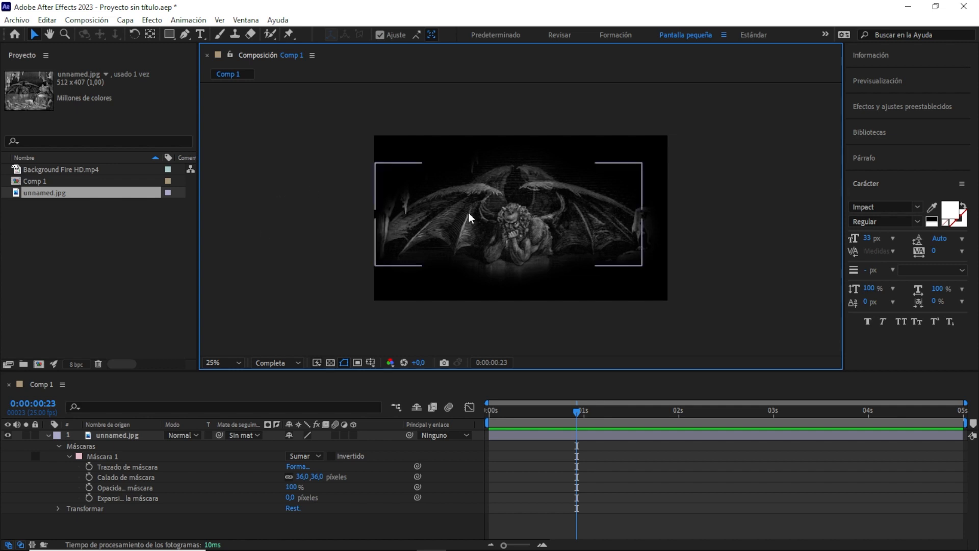
Step: Add Background Fire HD.mp4 beneath unnamed.jpg and enlarge it to cover the frame
{"action": "left_click_drag", "start_coordinate": [43, 170], "coordinate": [153, 516]}
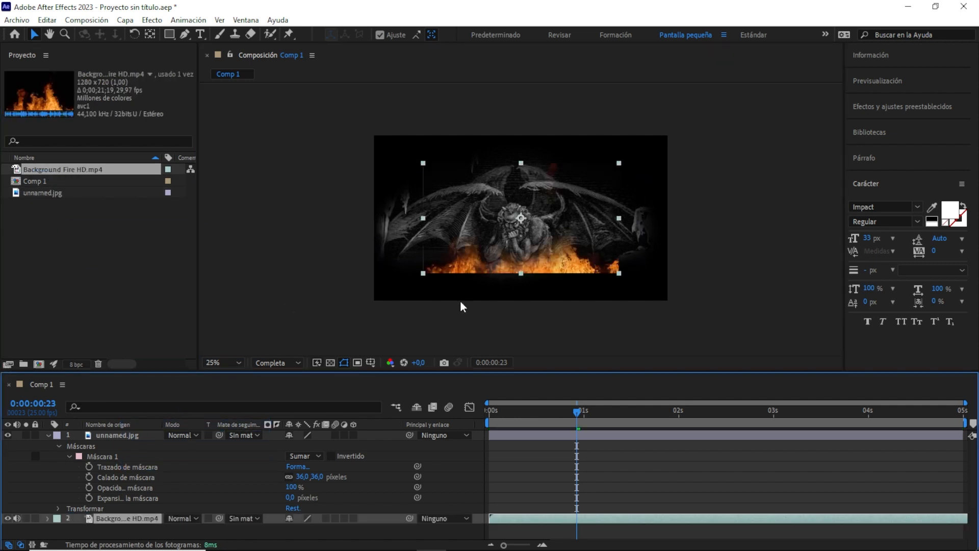
{"action": "left_click_drag", "start_coordinate": [419, 276], "coordinate": [318, 332]}
{"action": "left_click_drag", "start_coordinate": [571, 260], "coordinate": [585, 248]}
Step: Preview the fire behind the creature and set the feather of Máscara 1 to 13,0 pixels
{"action": "key", "text": "space"}
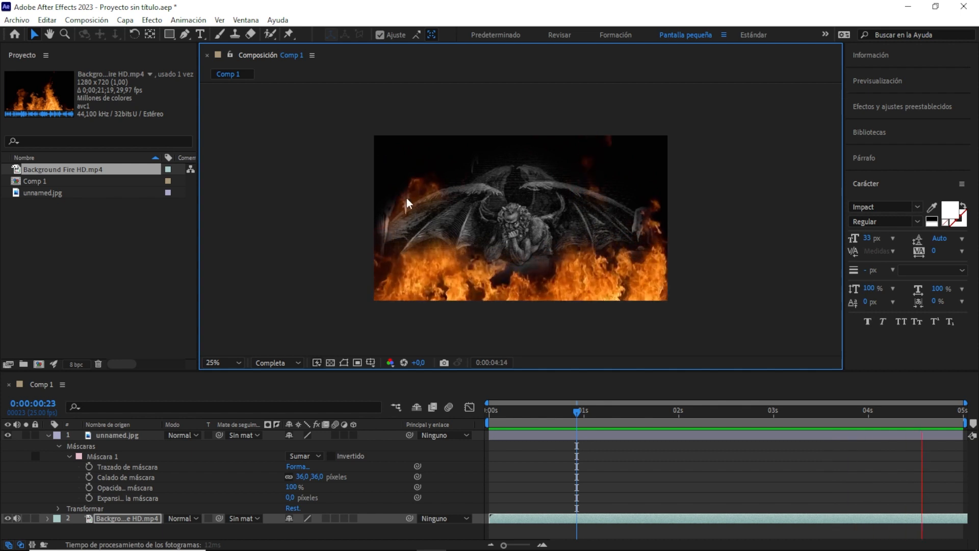
{"action": "left_click_drag", "start_coordinate": [316, 478], "coordinate": [305, 478]}
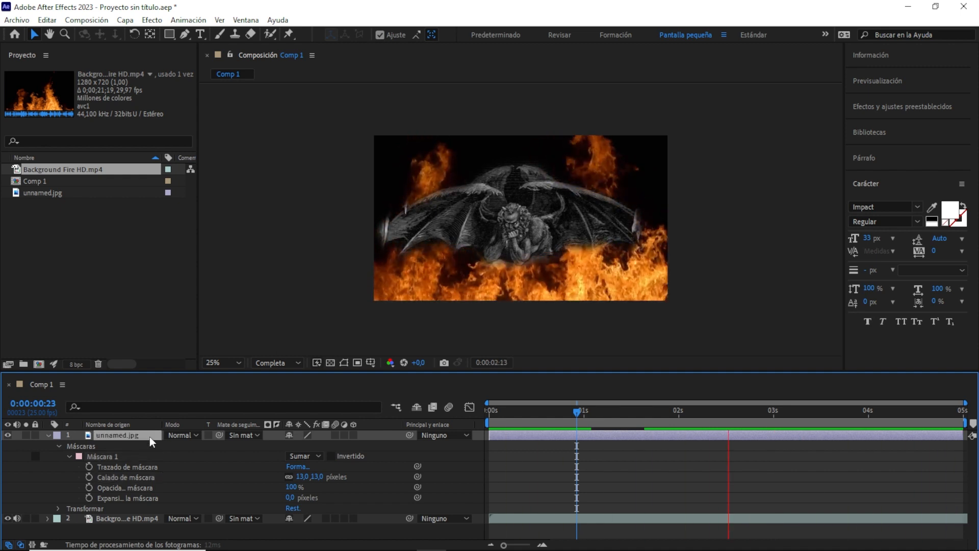
Step: Delete the unnamed.jpg layer from Comp 1 and preview the remaining fire layer
{"action": "key", "text": "Delete"}
{"action": "key", "text": "space"}
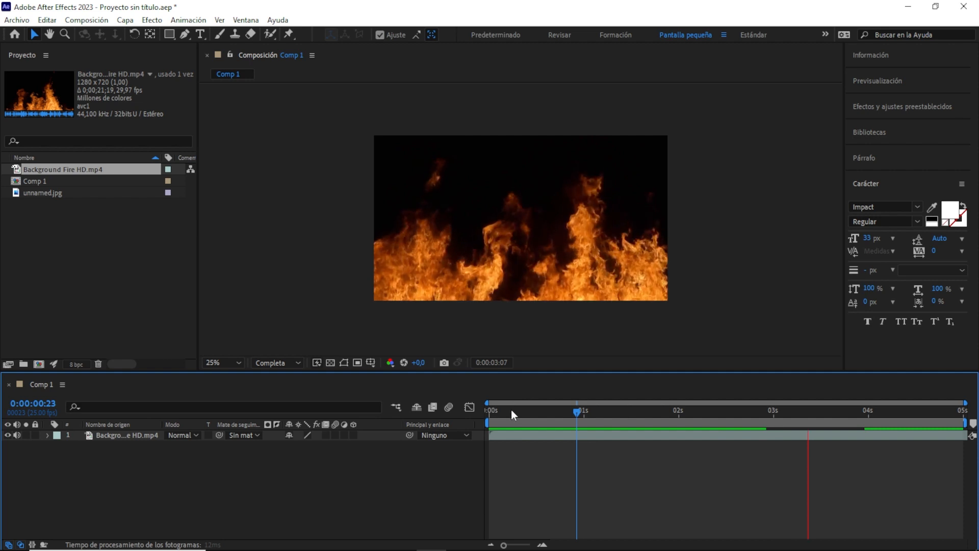
{"action": "key", "text": "space"}
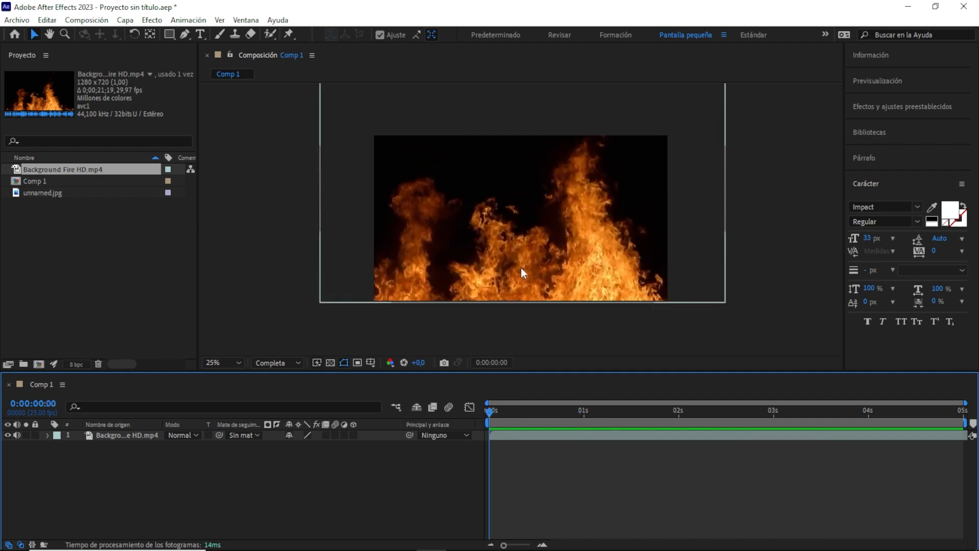
Step: Import png-clipart-skull-skull.png from the Marrano trabajos (G:) drive and place it near the frame's centre above the fire
{"action": "double_click", "coordinate": [126, 255]}
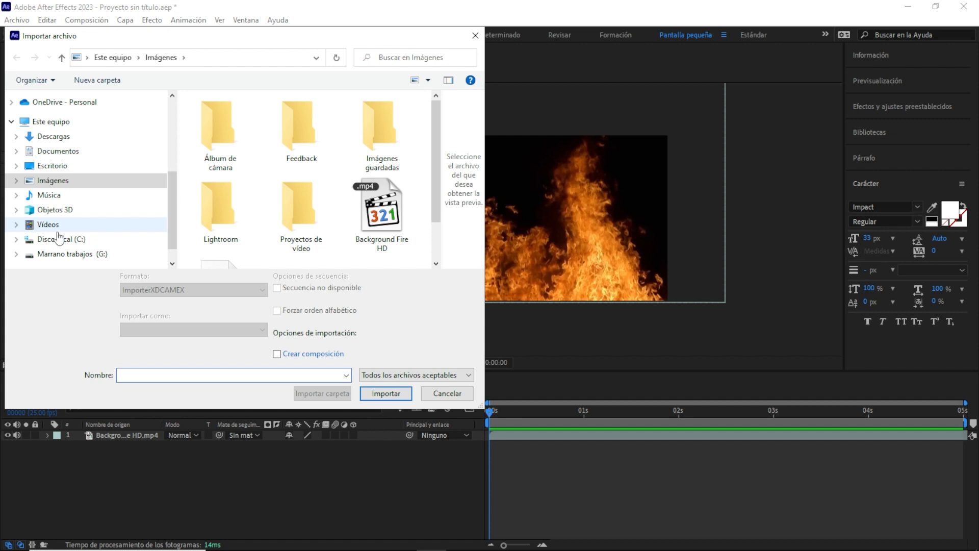
{"action": "scroll", "coordinate": [127, 224], "scroll_direction": "down", "scroll_amount": 1}
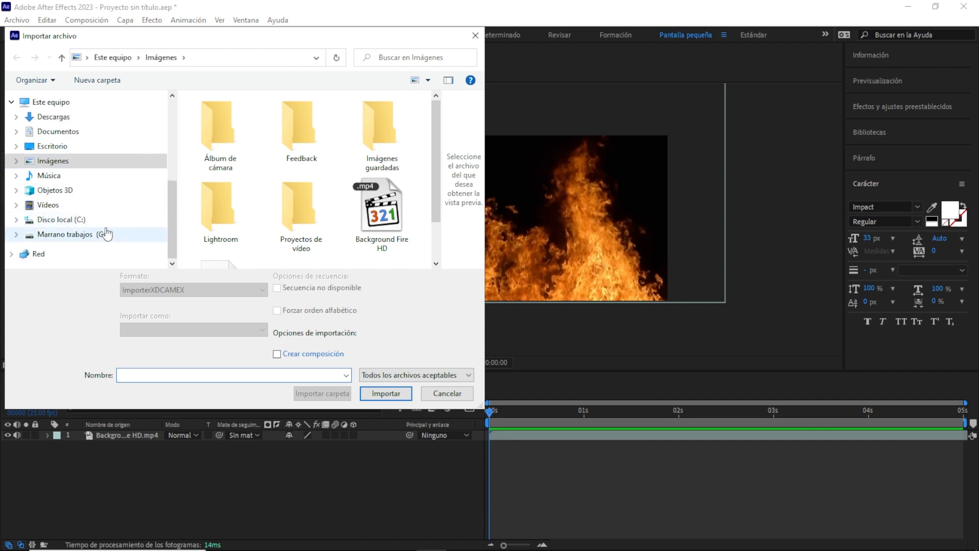
{"action": "left_click", "coordinate": [99, 236]}
{"action": "scroll", "coordinate": [326, 163], "scroll_direction": "down", "scroll_amount": 8}
{"action": "scroll", "coordinate": [326, 163], "scroll_direction": "down", "scroll_amount": 2}
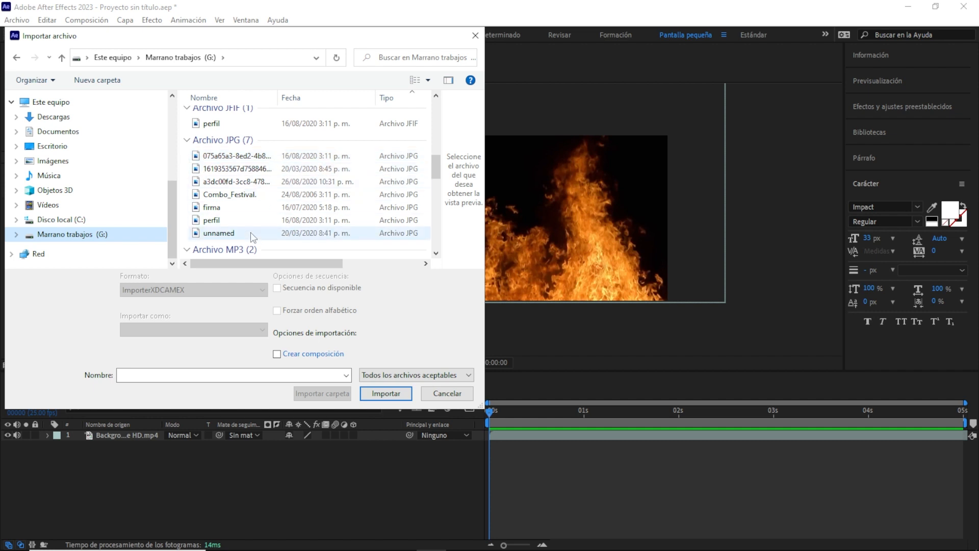
{"action": "scroll", "coordinate": [361, 207], "scroll_direction": "down", "scroll_amount": 4}
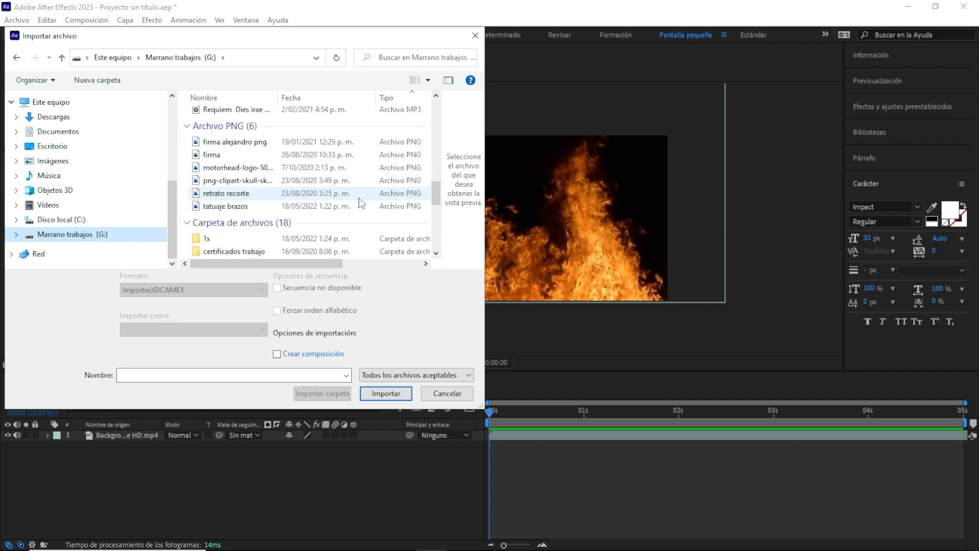
{"action": "left_click", "coordinate": [247, 183]}
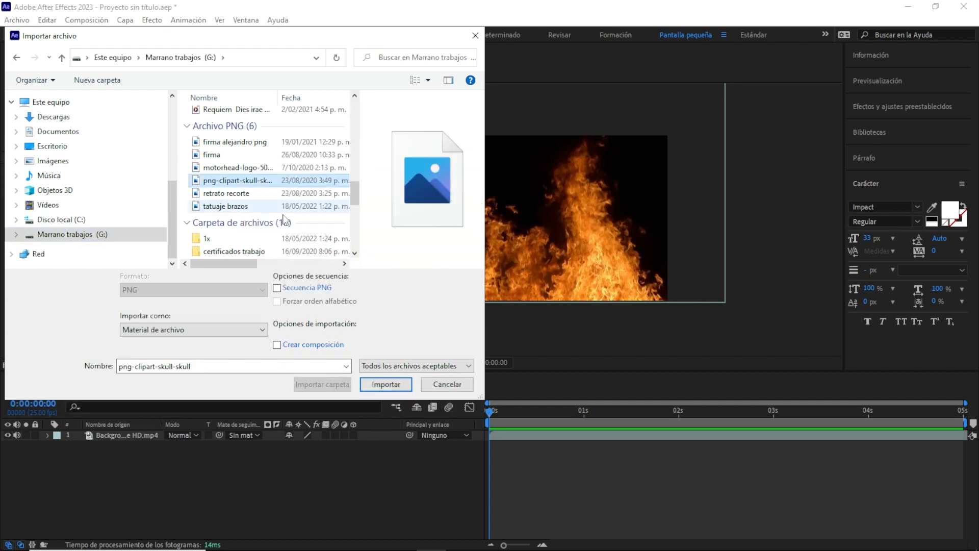
{"action": "left_click", "coordinate": [408, 382]}
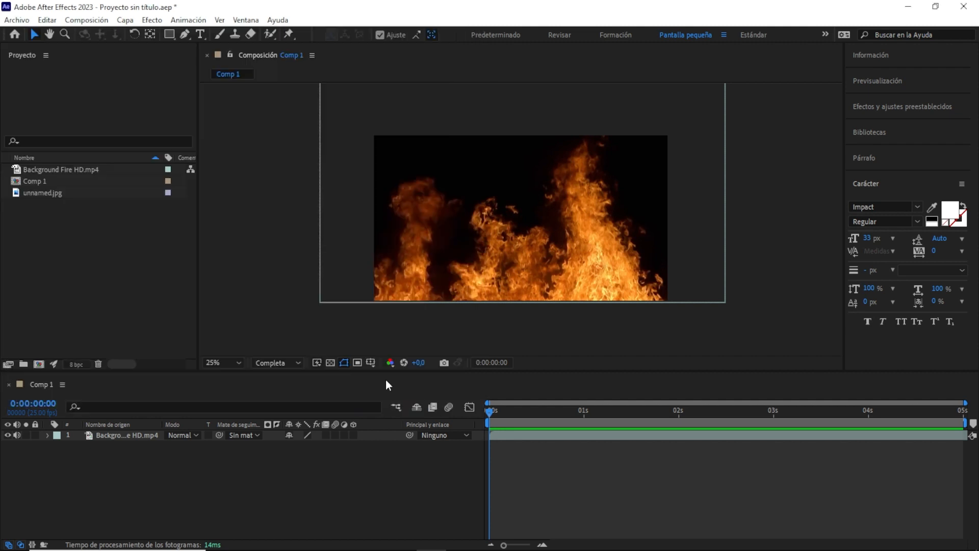
{"action": "left_click_drag", "start_coordinate": [68, 196], "coordinate": [522, 230]}
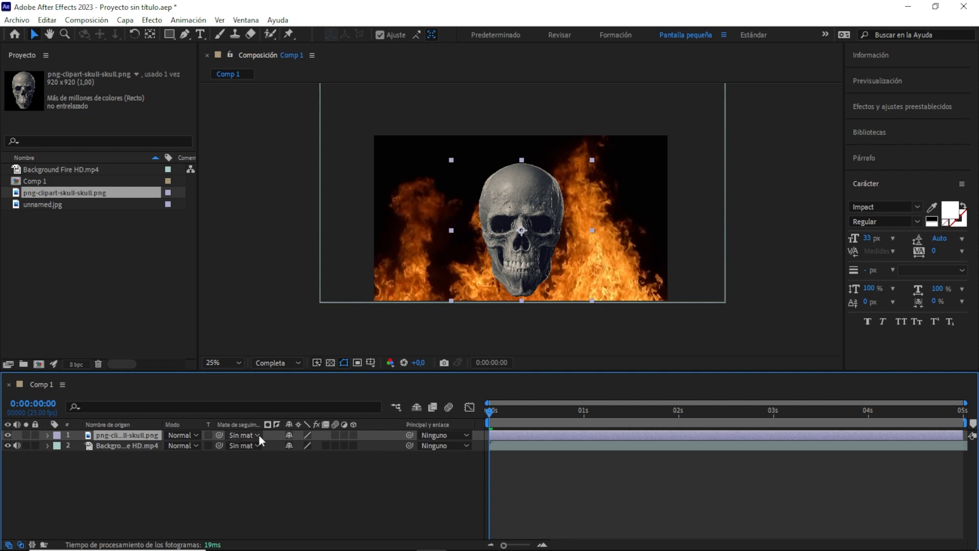
Step: Set the Background Fire HD.mp4 layer's track matte to png-clipart-skull-skull.png and preview the result
{"action": "left_click", "coordinate": [126, 446]}
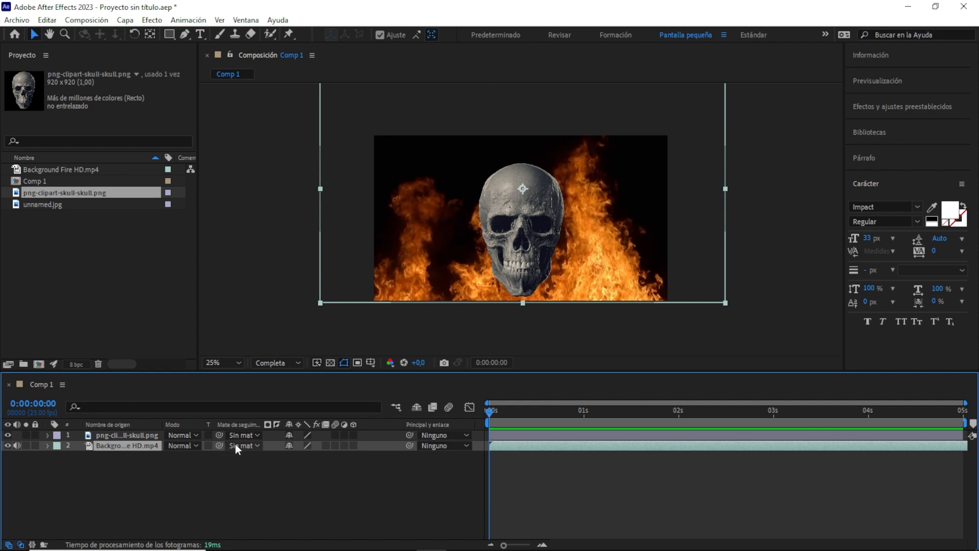
{"action": "left_click", "coordinate": [257, 446]}
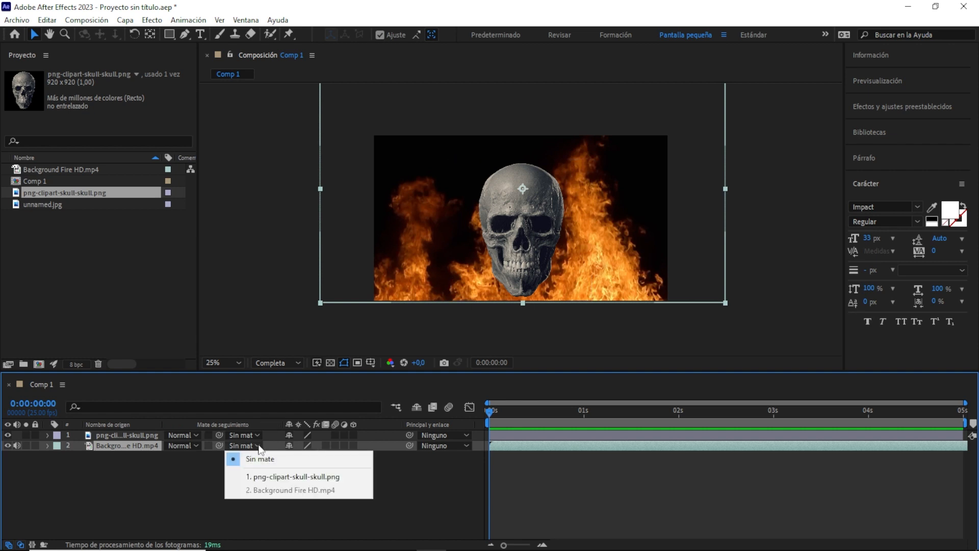
{"action": "left_click", "coordinate": [281, 477]}
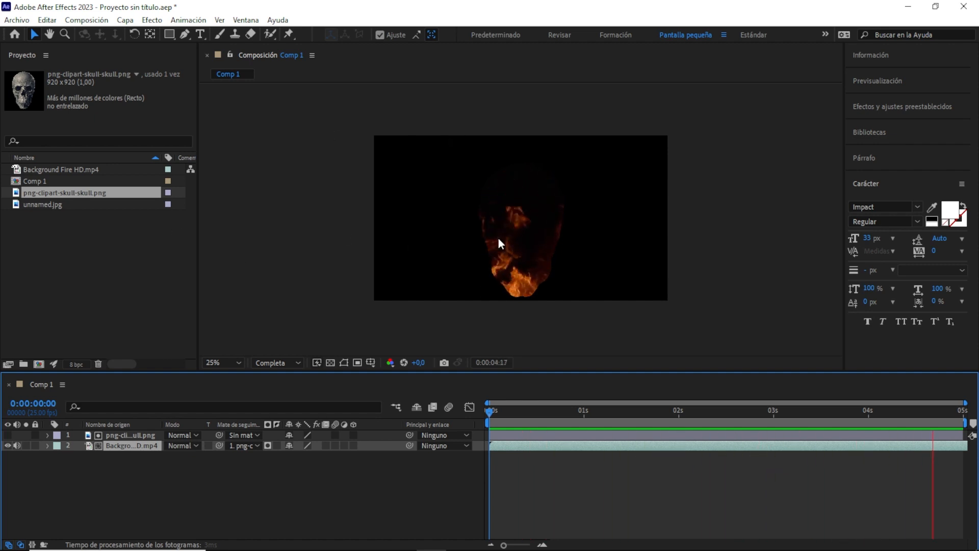
{"action": "left_click", "coordinate": [450, 239]}
Step: Move the skull matte layer slightly upward in the frame
{"action": "left_click", "coordinate": [135, 434]}
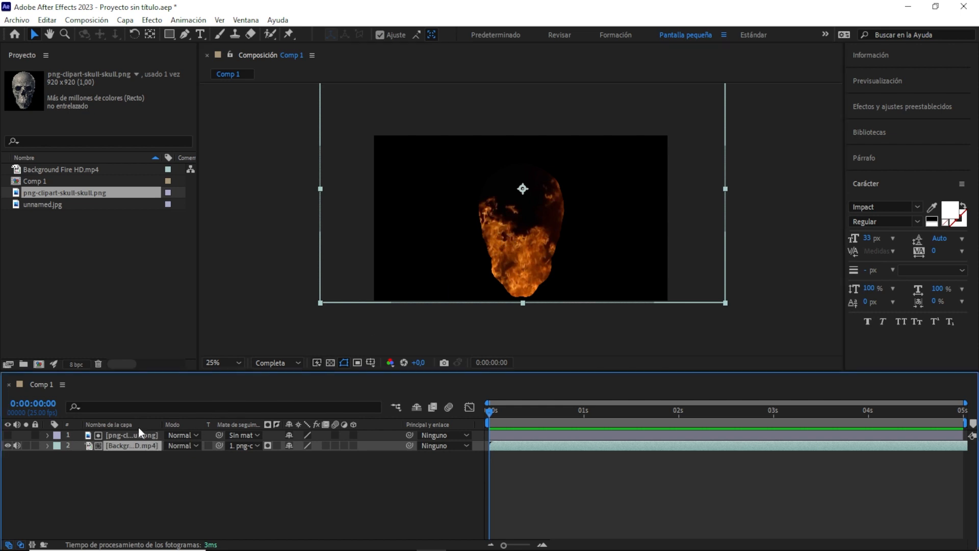
{"action": "left_click", "coordinate": [139, 425]}
{"action": "mouse_move", "coordinate": [529, 265]}
{"action": "left_mouse_down"}
{"action": "mouse_move", "coordinate": [525, 247]}
{"action": "mouse_move", "coordinate": [578, 237]}
{"action": "mouse_move", "coordinate": [517, 262]}
{"action": "mouse_move", "coordinate": [539, 263]}
{"action": "mouse_move", "coordinate": [538, 243]}
{"action": "mouse_move", "coordinate": [538, 269]}
{"action": "mouse_move", "coordinate": [535, 259]}
{"action": "left_mouse_up"}
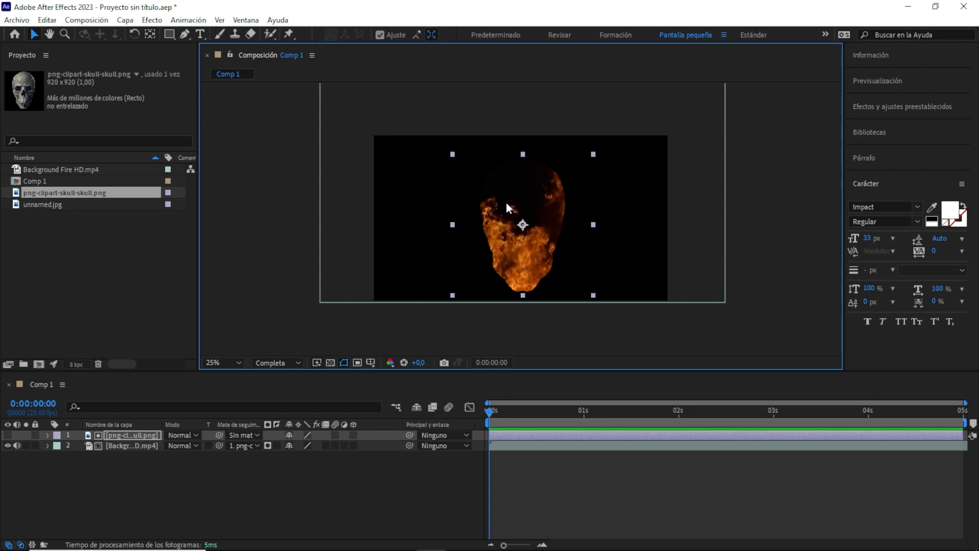
Step: Draw a wide rectangular mask over the skull's forehead and keyframe its mask path at 0:00:00:00
{"action": "left_click", "coordinate": [169, 34]}
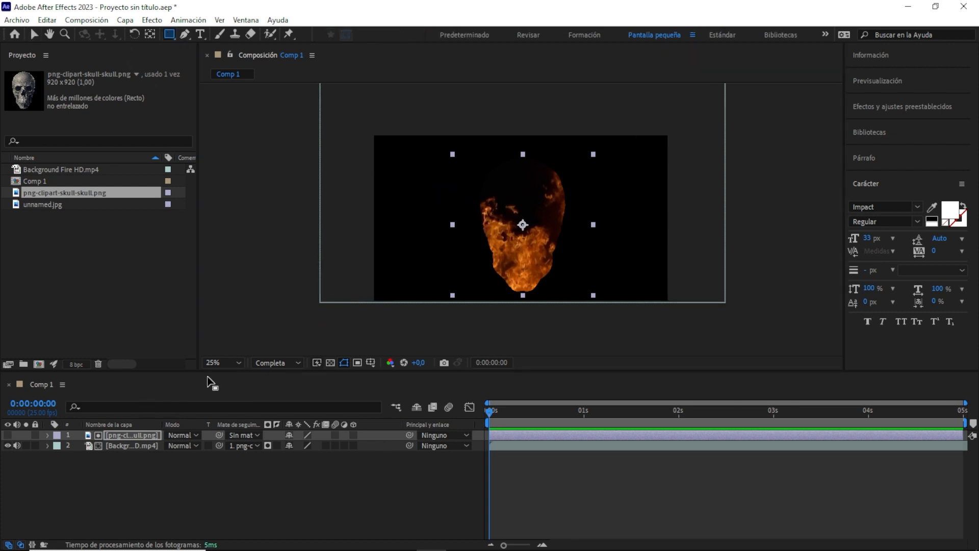
{"action": "left_click_drag", "start_coordinate": [419, 165], "coordinate": [617, 207]}
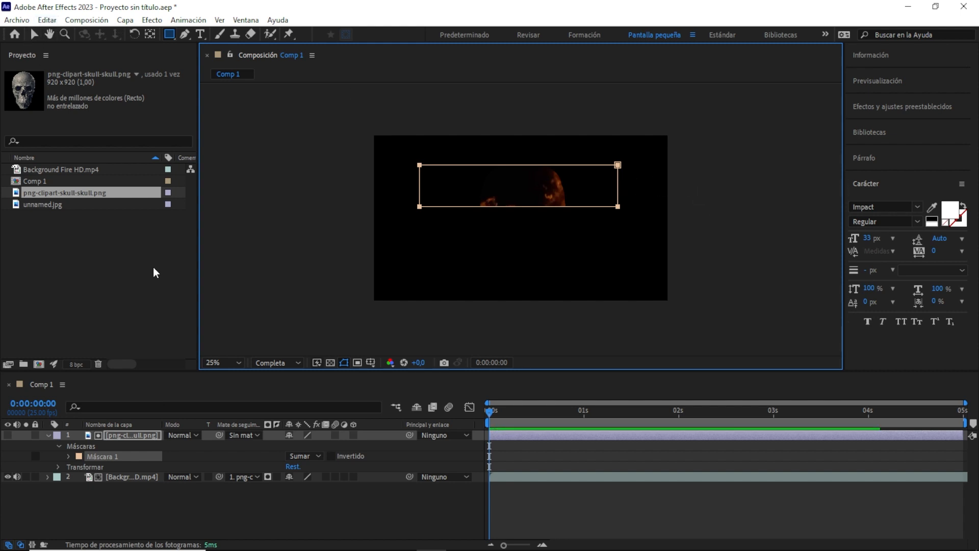
{"action": "left_click", "coordinate": [68, 456]}
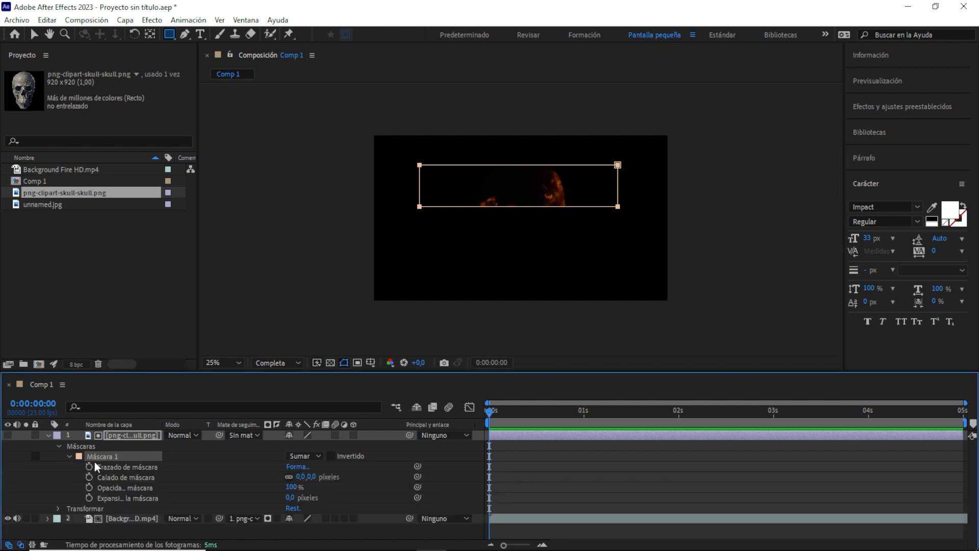
{"action": "left_click", "coordinate": [89, 466]}
Step: At 0:00:00:12, lower the mask's two bottom corners below the frame to uncover the whole skull, and preview from the start
{"action": "left_click", "coordinate": [533, 418]}
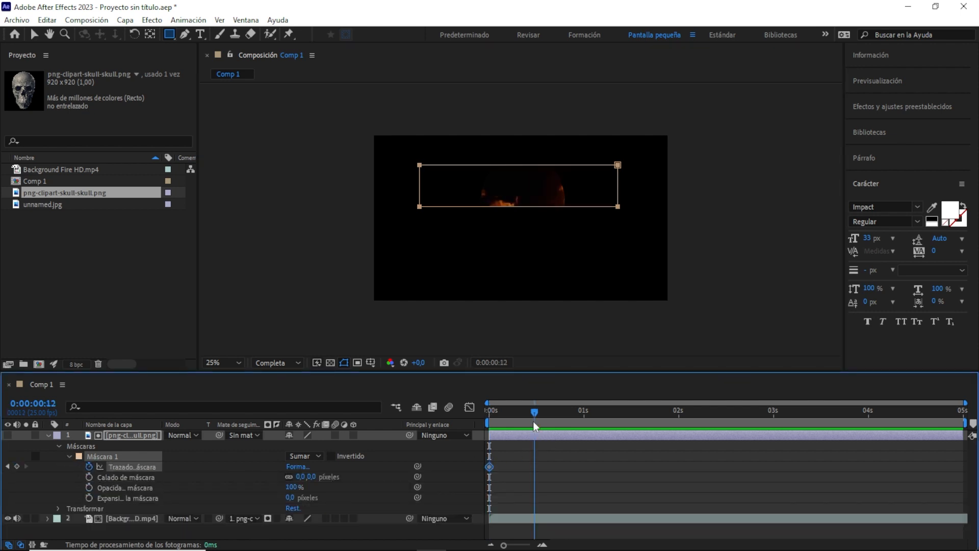
{"action": "left_click", "coordinate": [34, 34]}
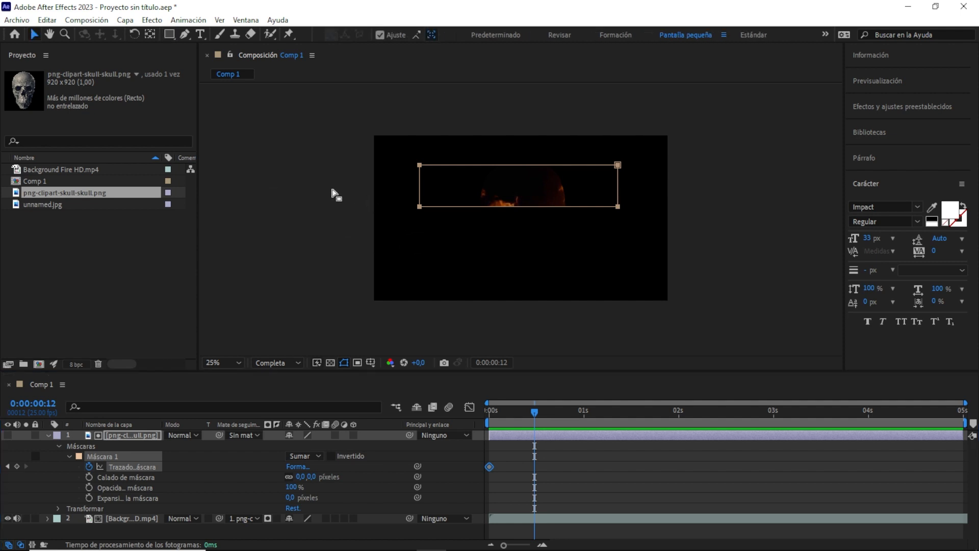
{"action": "left_click", "coordinate": [424, 212]}
{"action": "left_click_drag", "start_coordinate": [420, 206], "coordinate": [420, 329]}
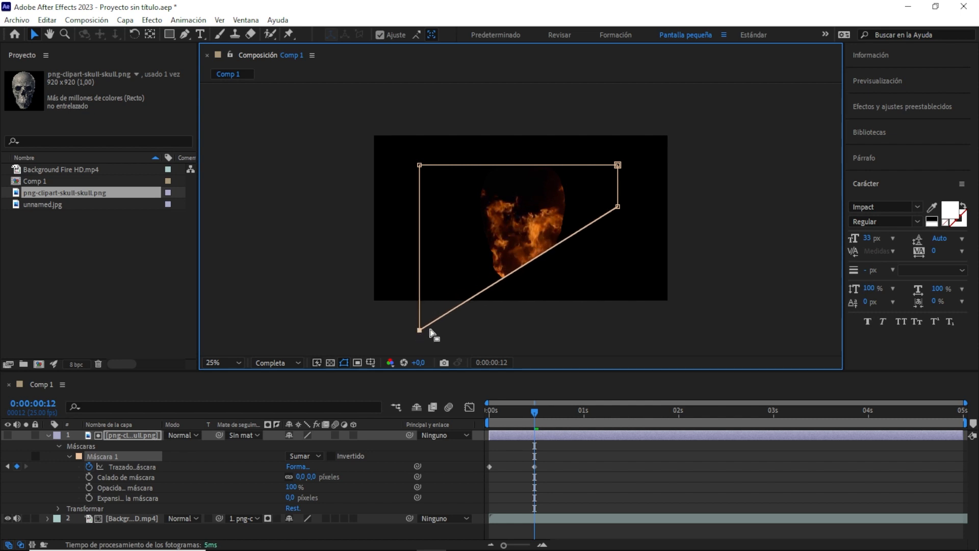
{"action": "left_click_drag", "start_coordinate": [618, 207], "coordinate": [618, 329]}
{"action": "left_click_drag", "start_coordinate": [527, 411], "coordinate": [435, 418]}
{"action": "key", "text": "space"}
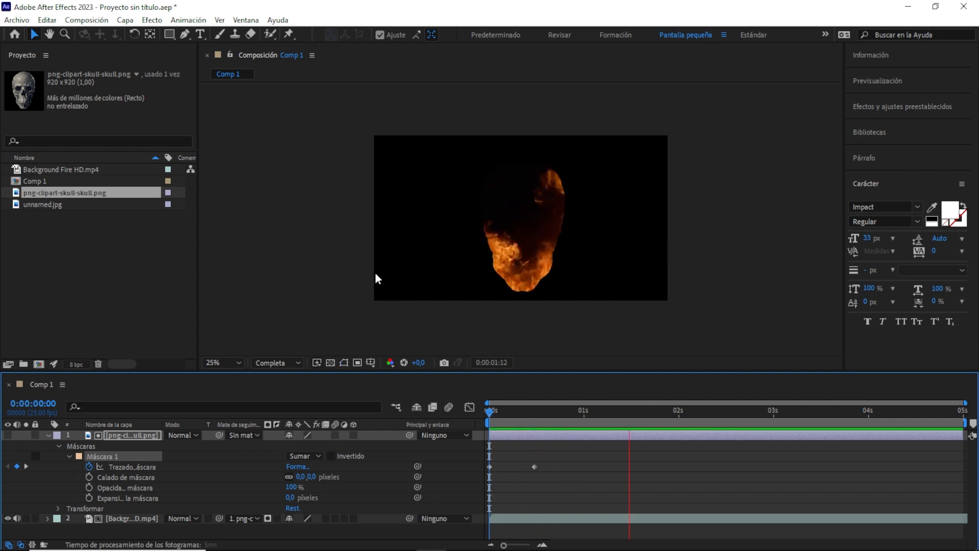